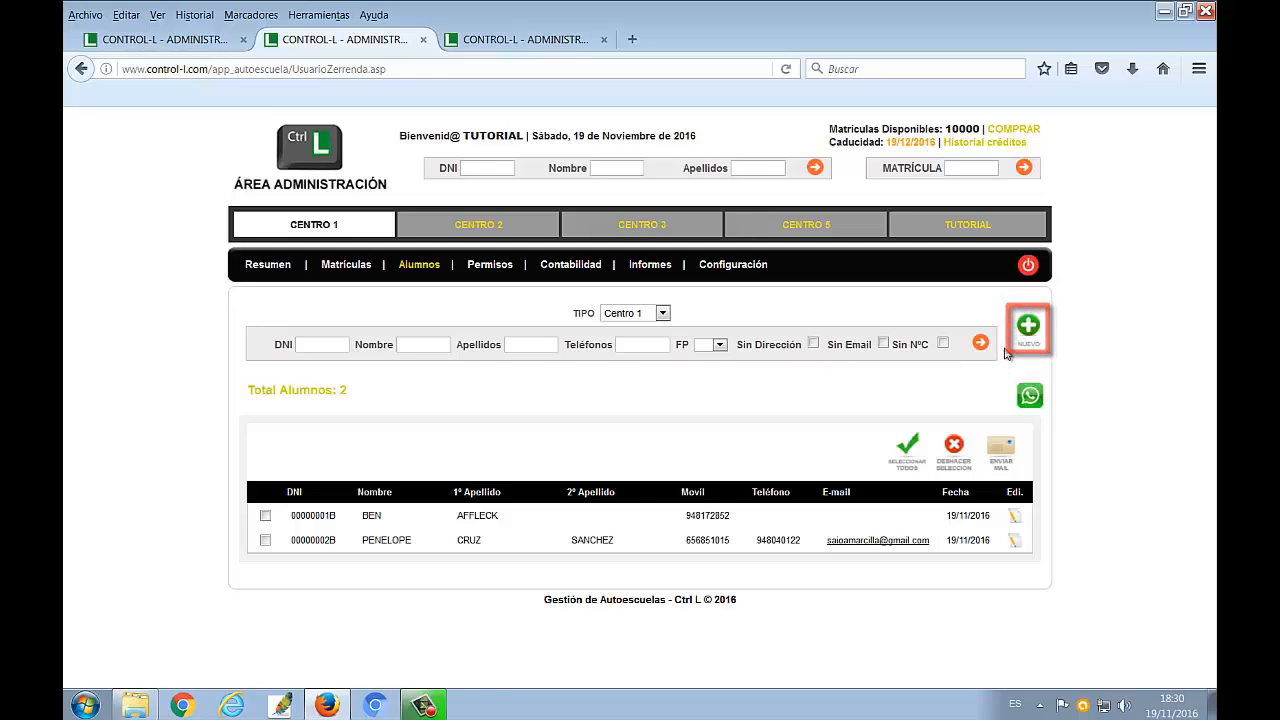
Create a new student record and enter the DNI number, the first name BARACK and the surname OBAMA
click(1028, 326)
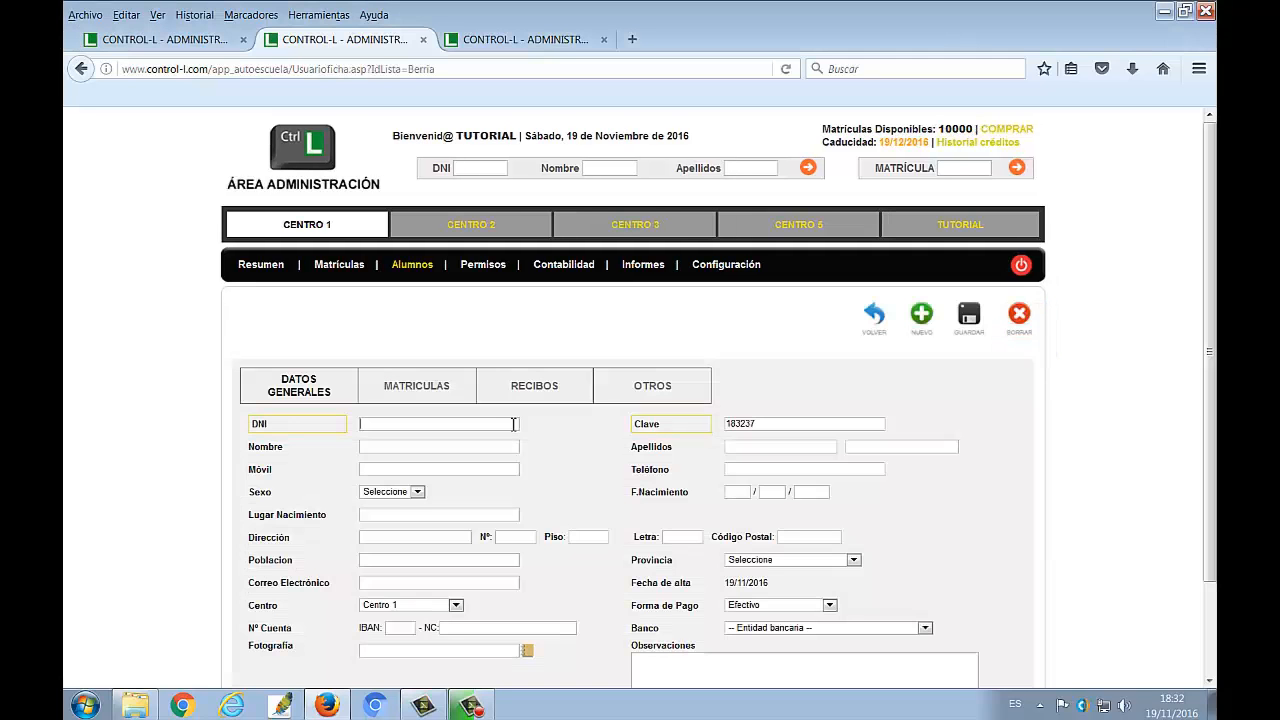
text(00000000B)
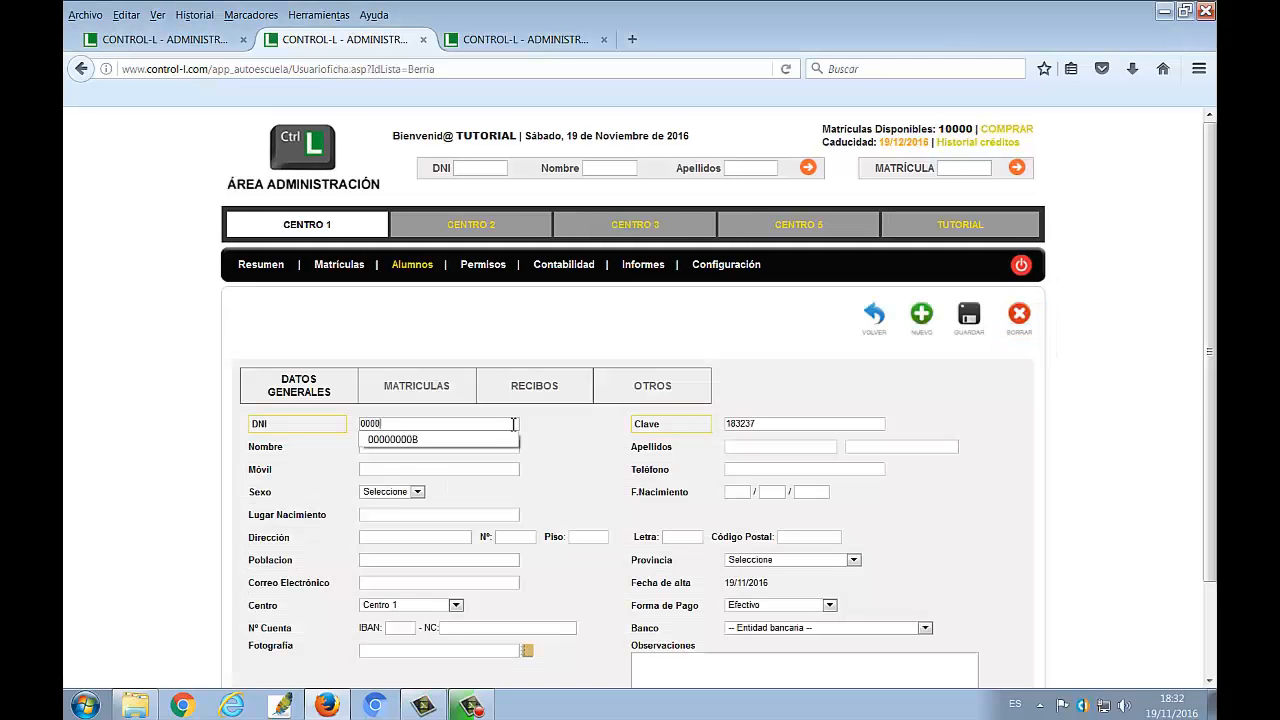
click(487, 445)
click(487, 448)
text(BARACK)
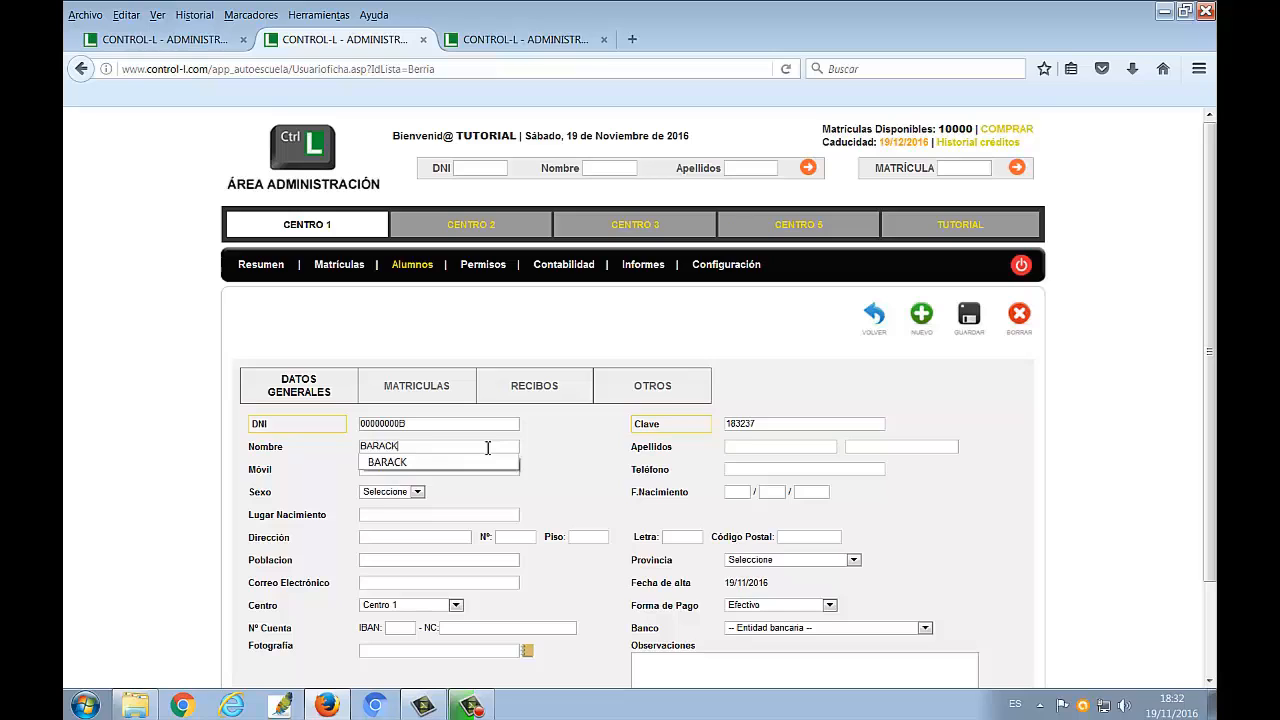
key(Tab)
text(OBAMA)
key(Tab)
key(Tab)
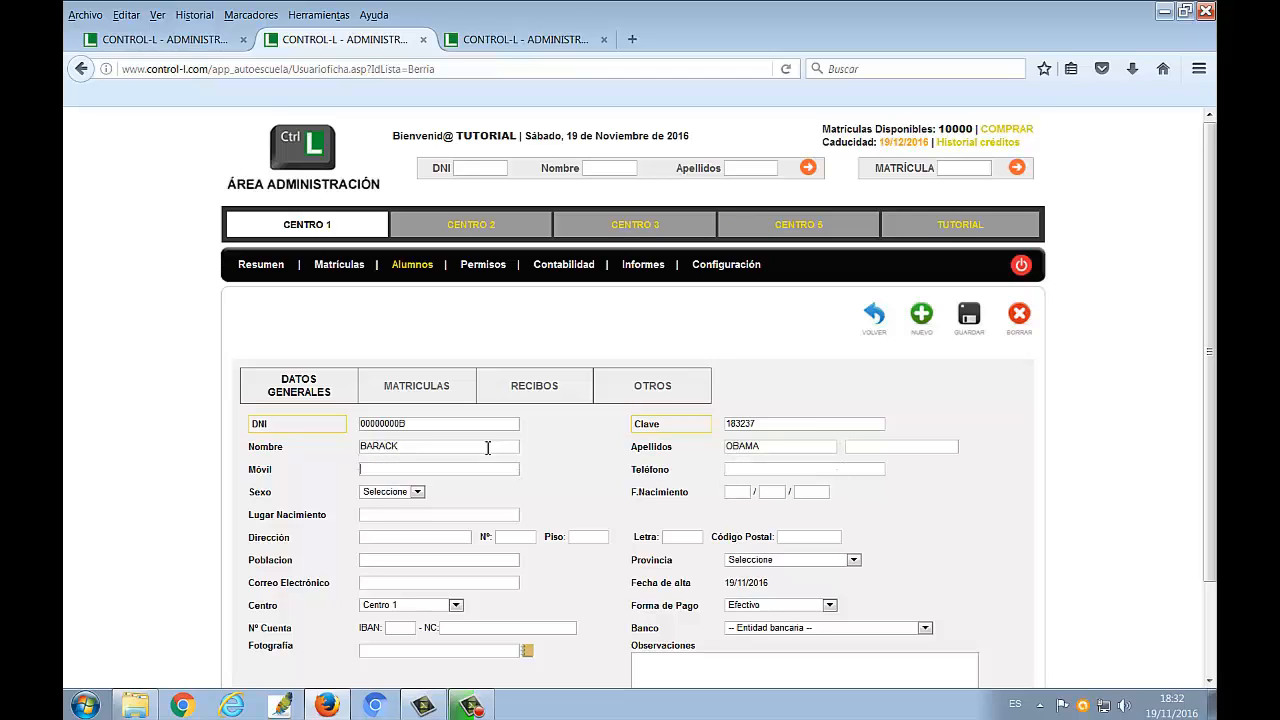
Enter the student's mobile phone number and set the sex to Hombre
text(000000000)
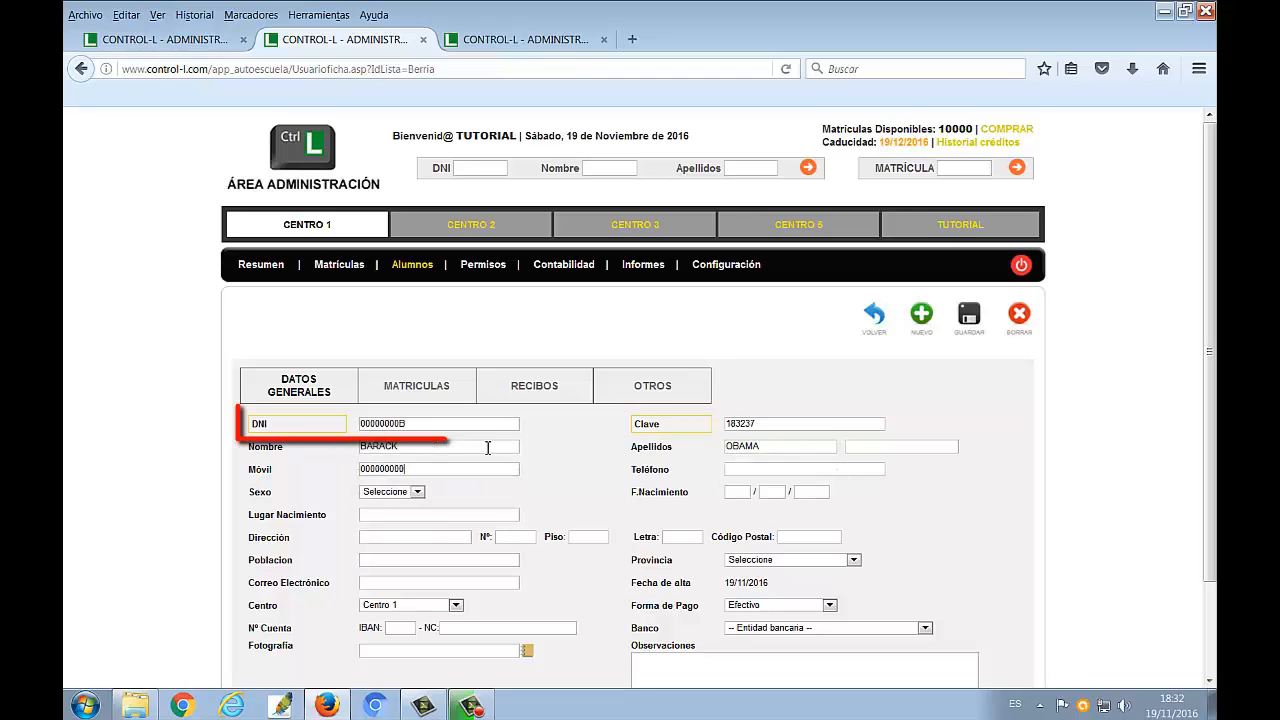
key(Tab)
key(Down)
key(Tab)
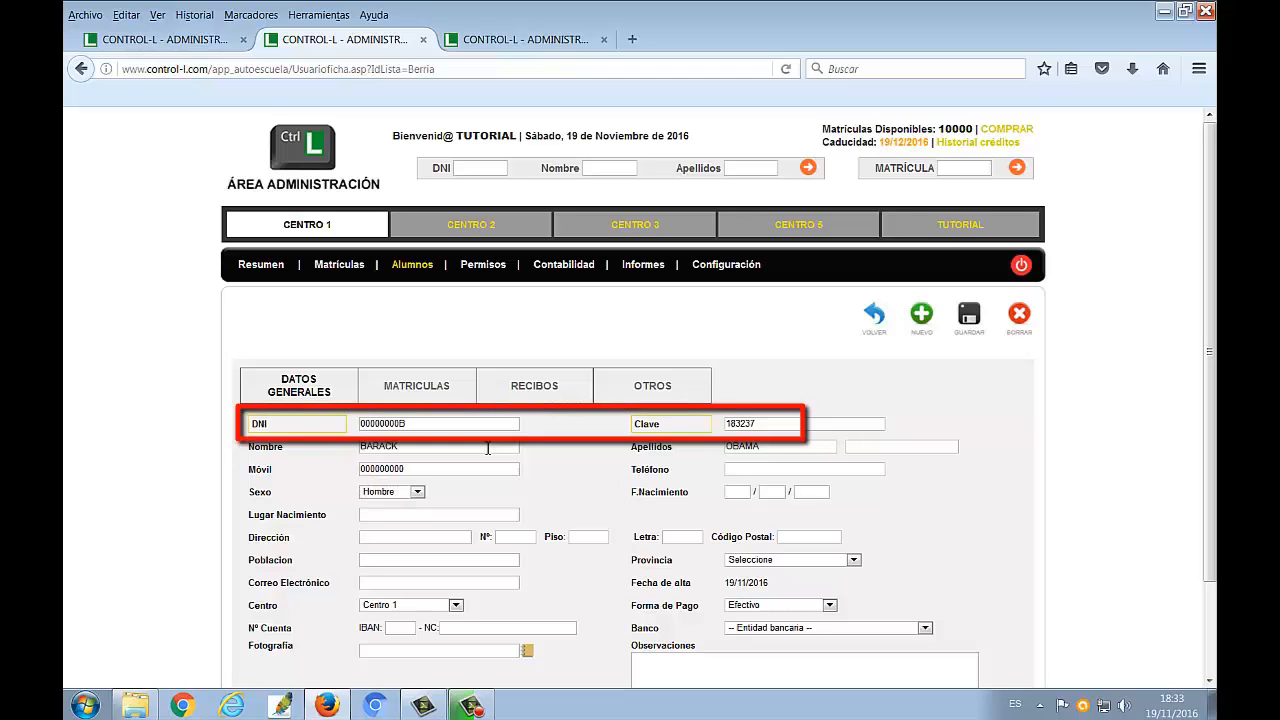
Fill in the student's date of birth and enter HONOLULU as the place of birth
text(04)
key(Tab)
text(08)
key(Tab)
text(1)
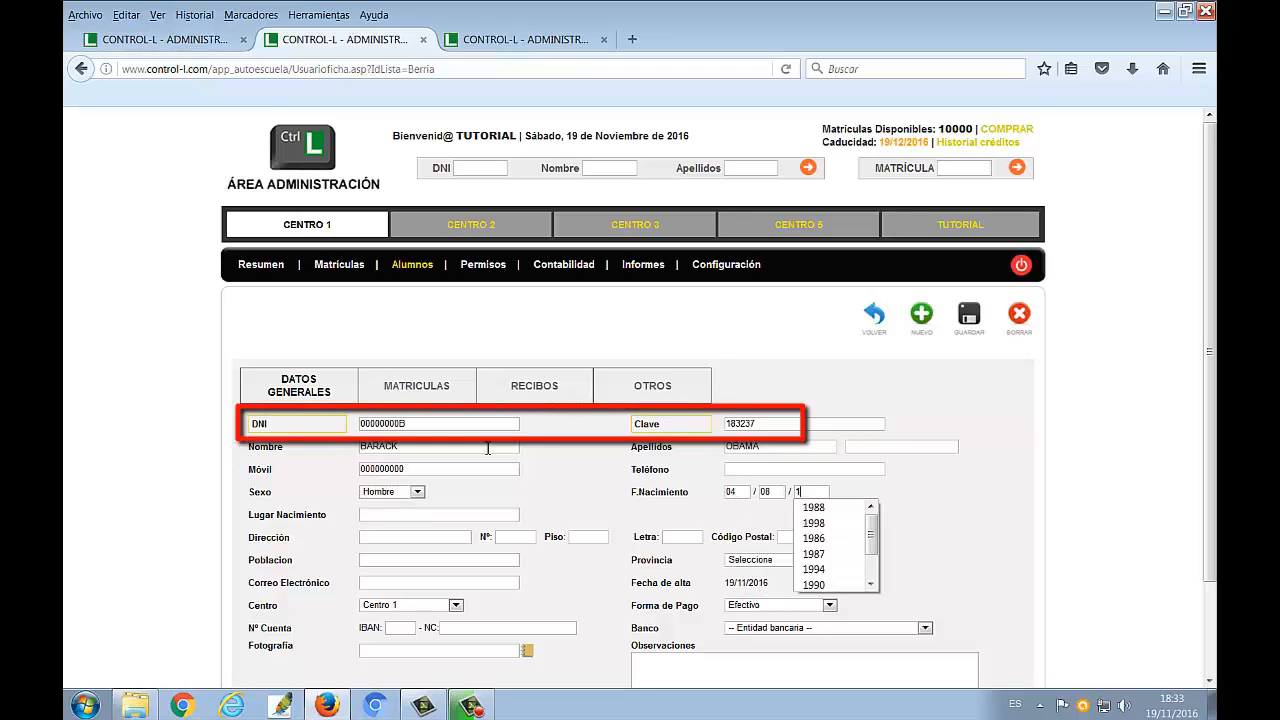
text(961HONOLULU)
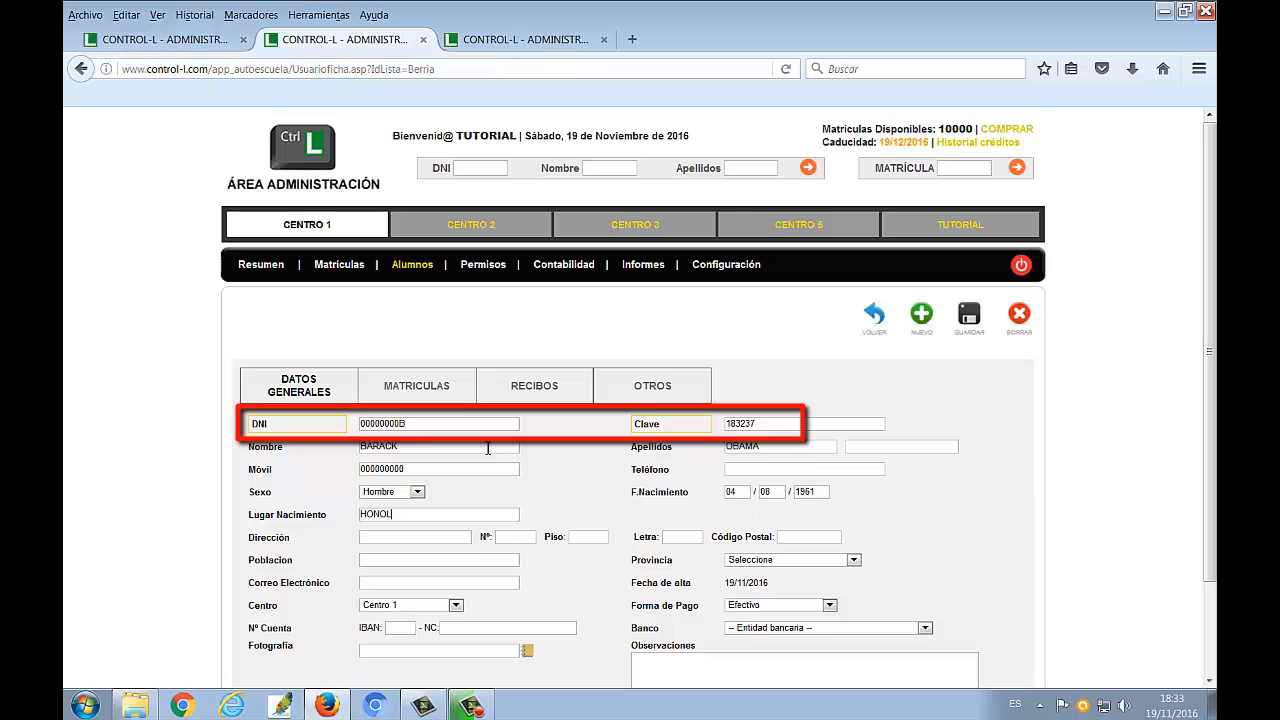
Enter the student's street address and town, leaving the number, floor, letter and postal code blank
key(Tab)
text(LA CA)
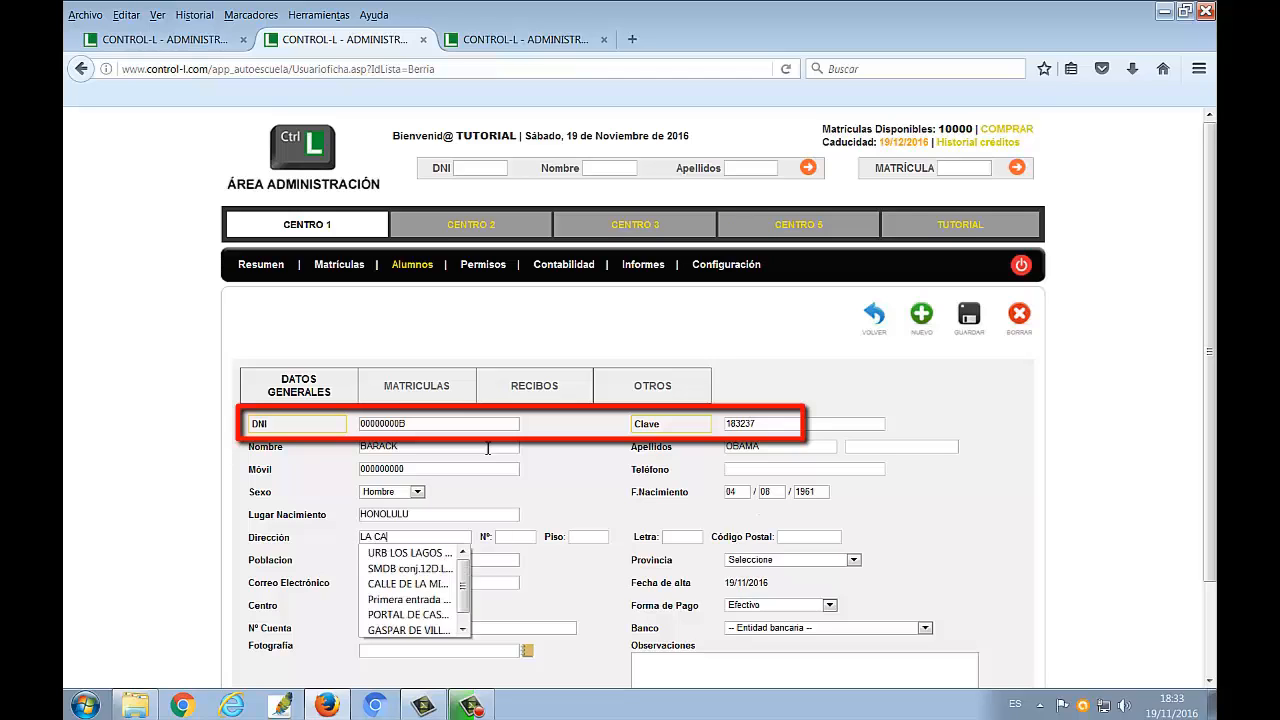
text(SA BLANCA)
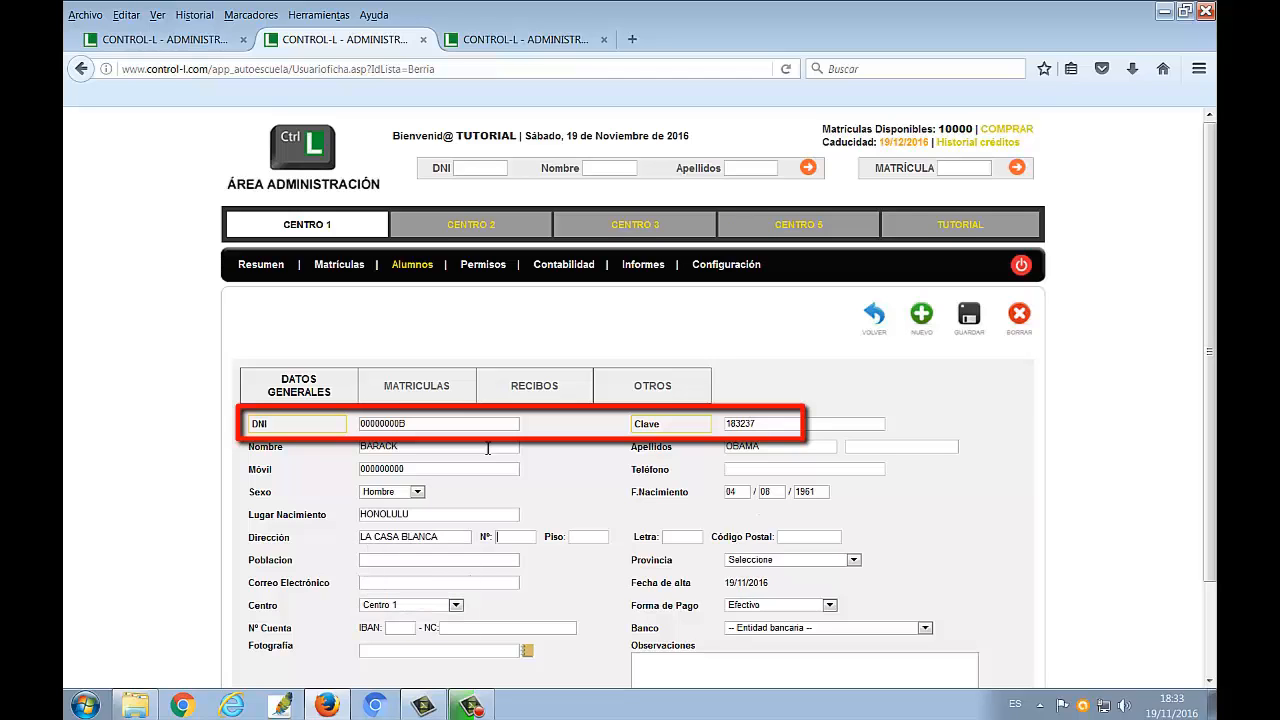
key(Tab)
key(Tab)
key(Tab)
key(Tab)
key(Tab)
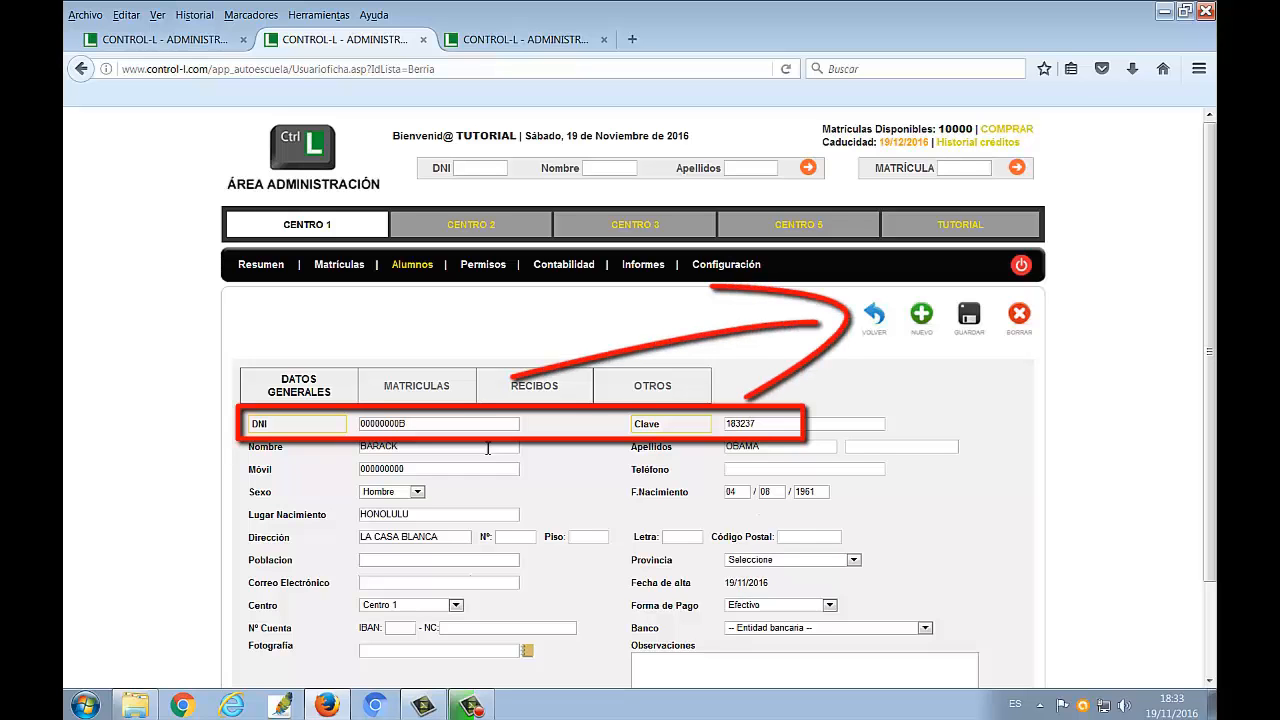
text(COLUMBIA)
Set the province to Navarra and fill in the student's e-mail address
key(Tab)
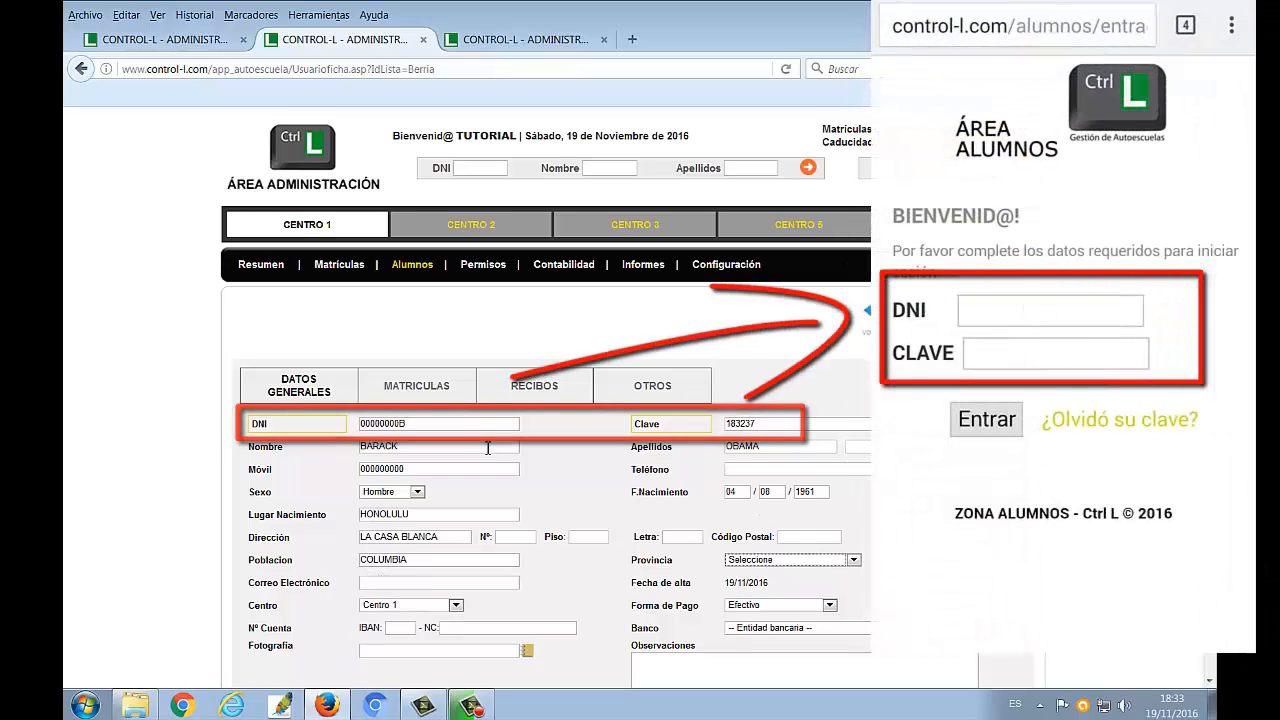
key(n)
key(Tab)
text(OBA)
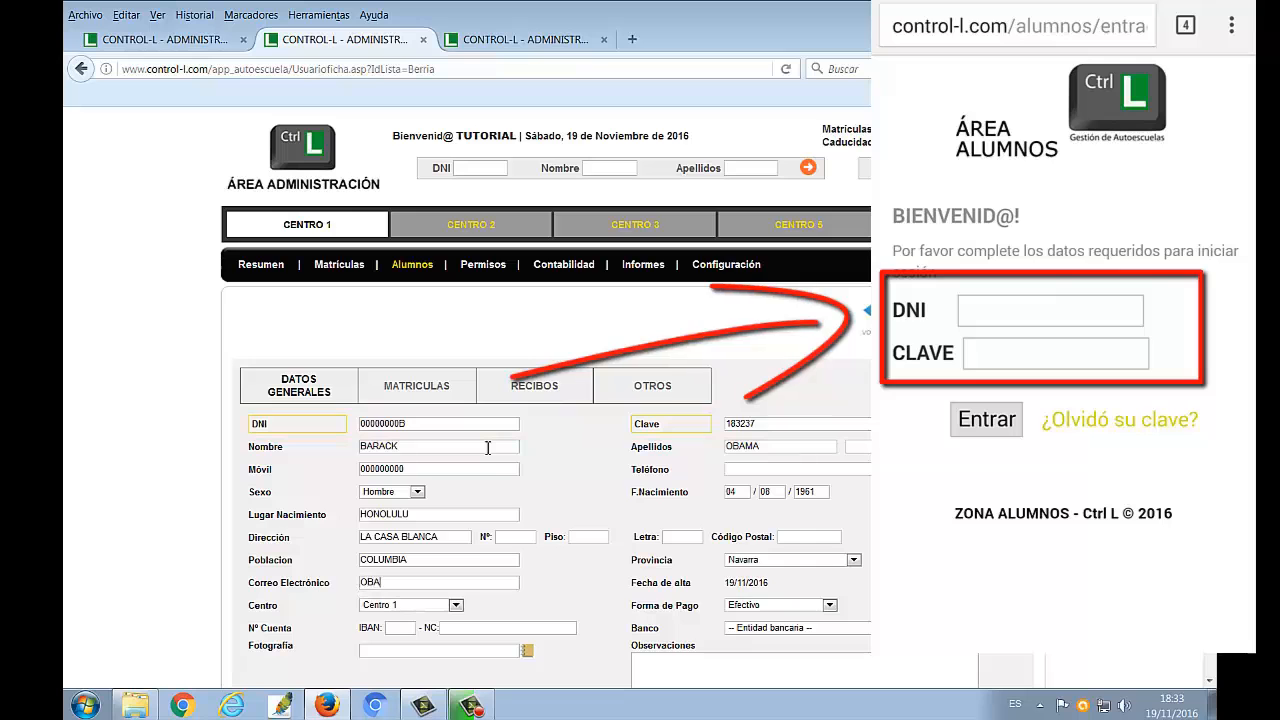
text(MA@COM)
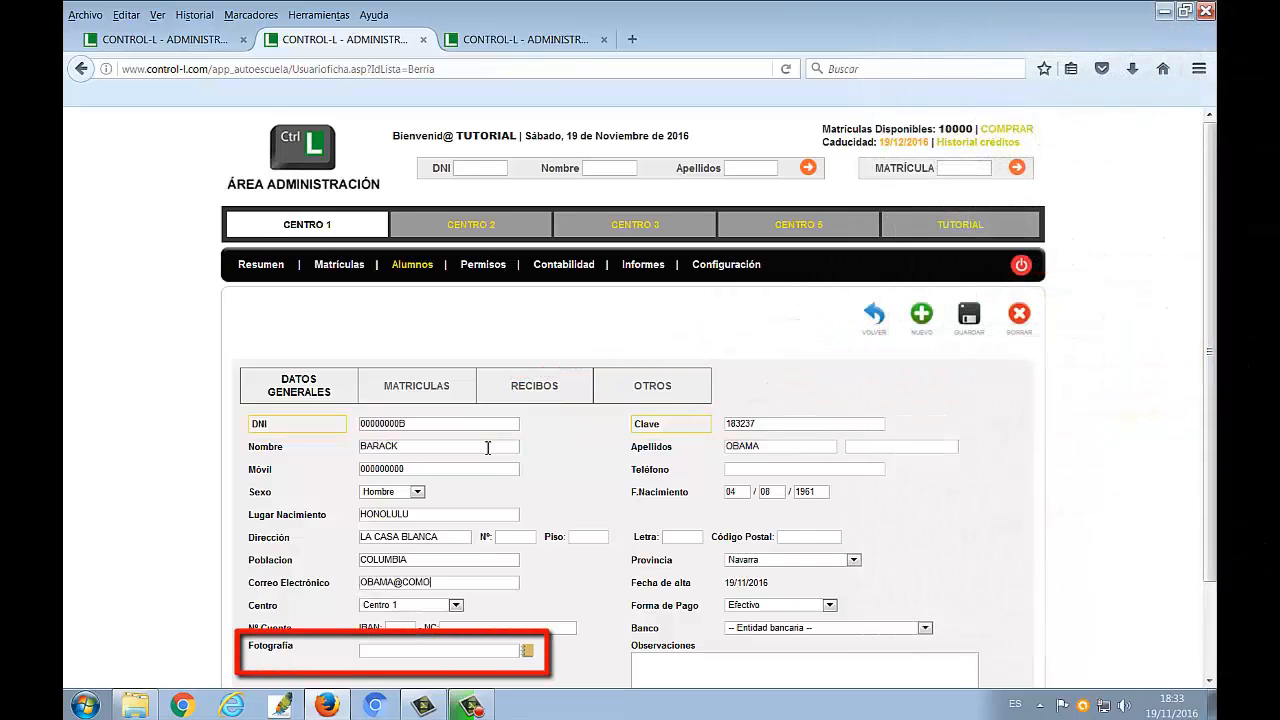
Upload barack-obama-2.jpg as the student's photograph and save the student record
click(527, 651)
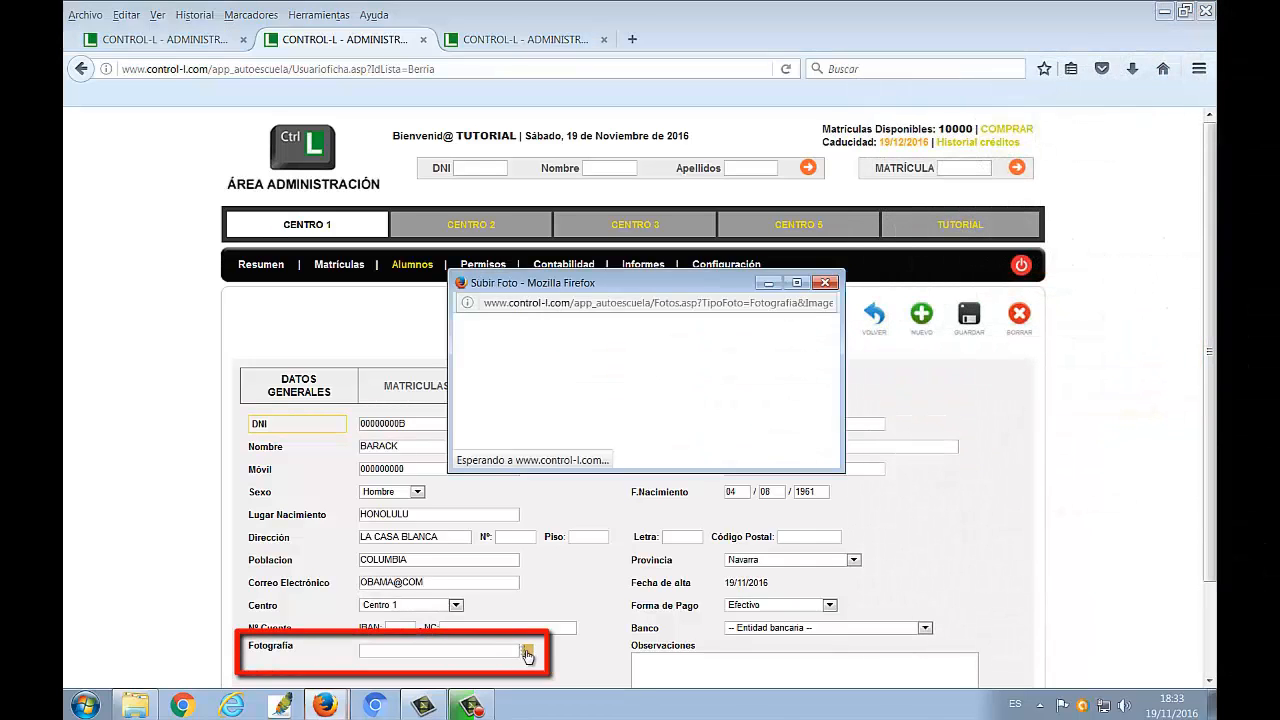
click(505, 374)
double_click(500, 326)
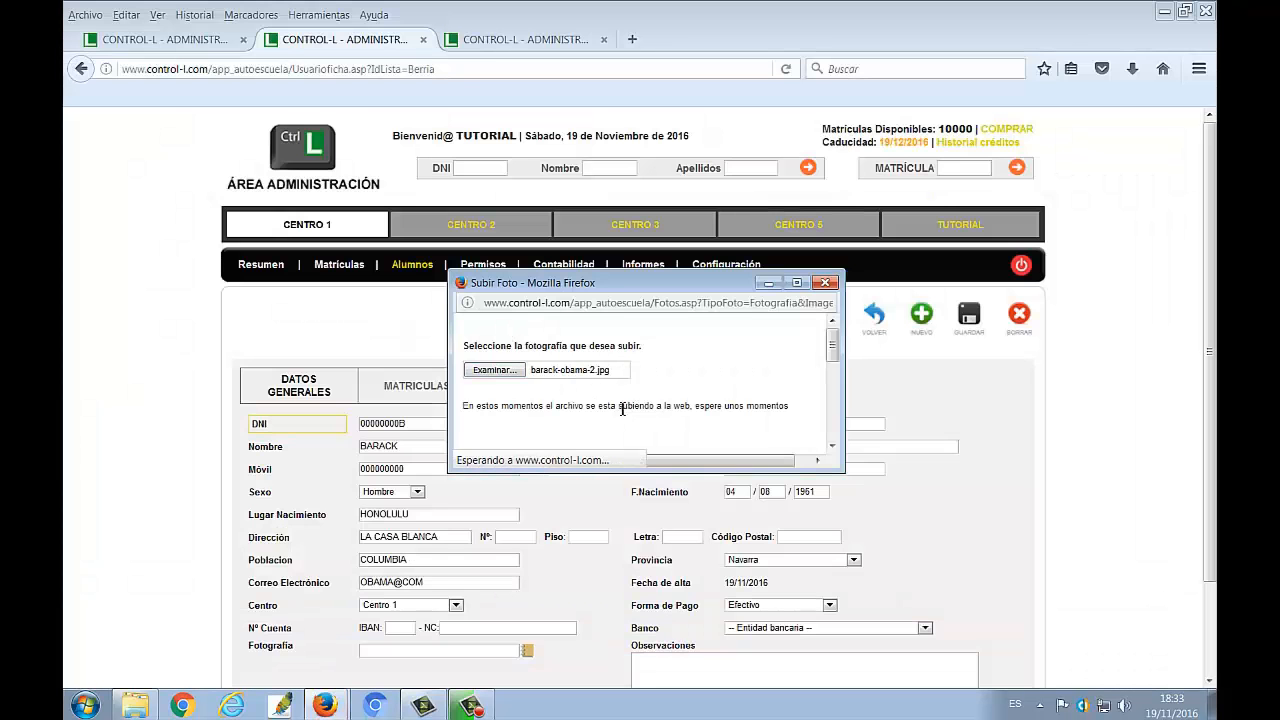
click(631, 384)
click(976, 322)
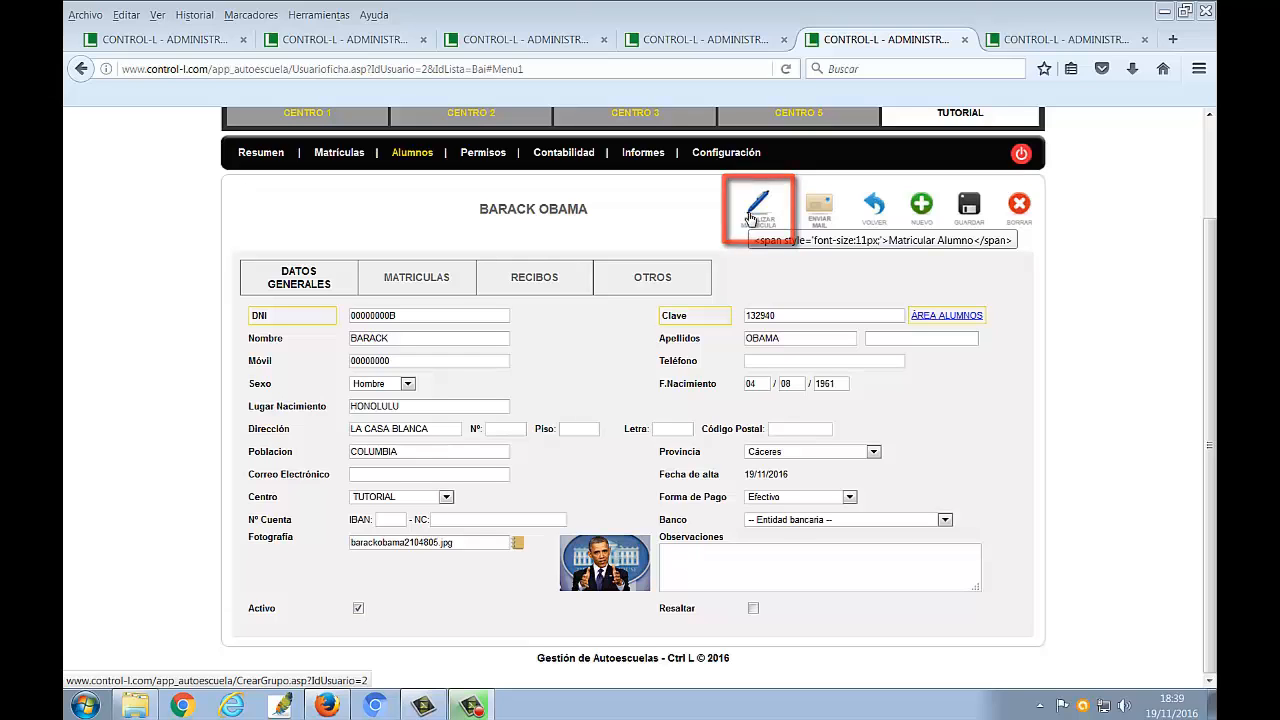
Start enrolling the student and choose Permiso B as the licence type
click(750, 218)
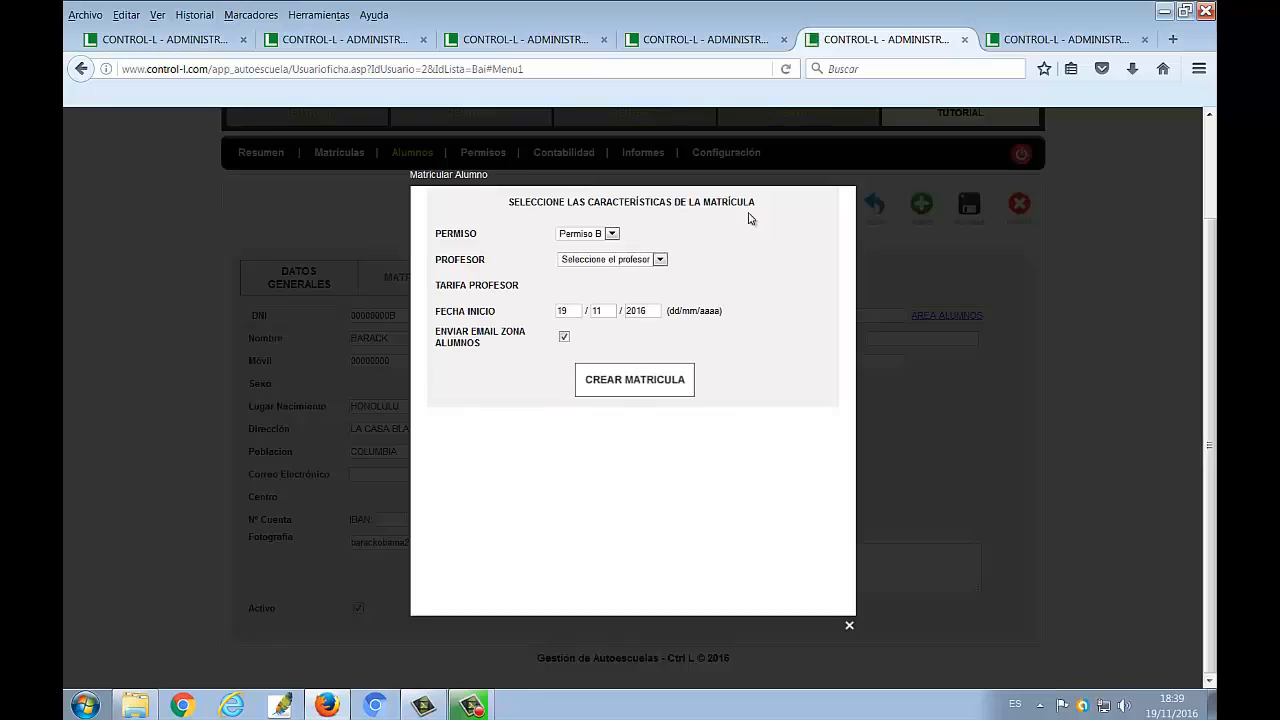
click(612, 236)
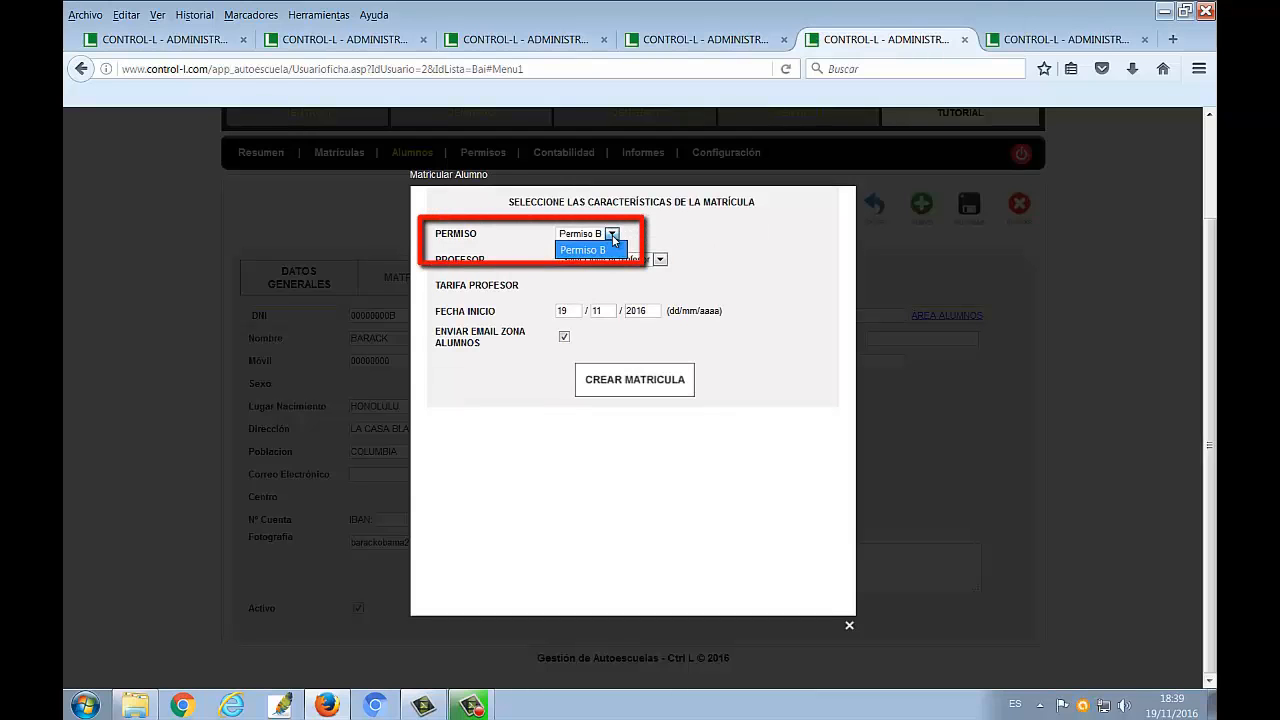
click(615, 250)
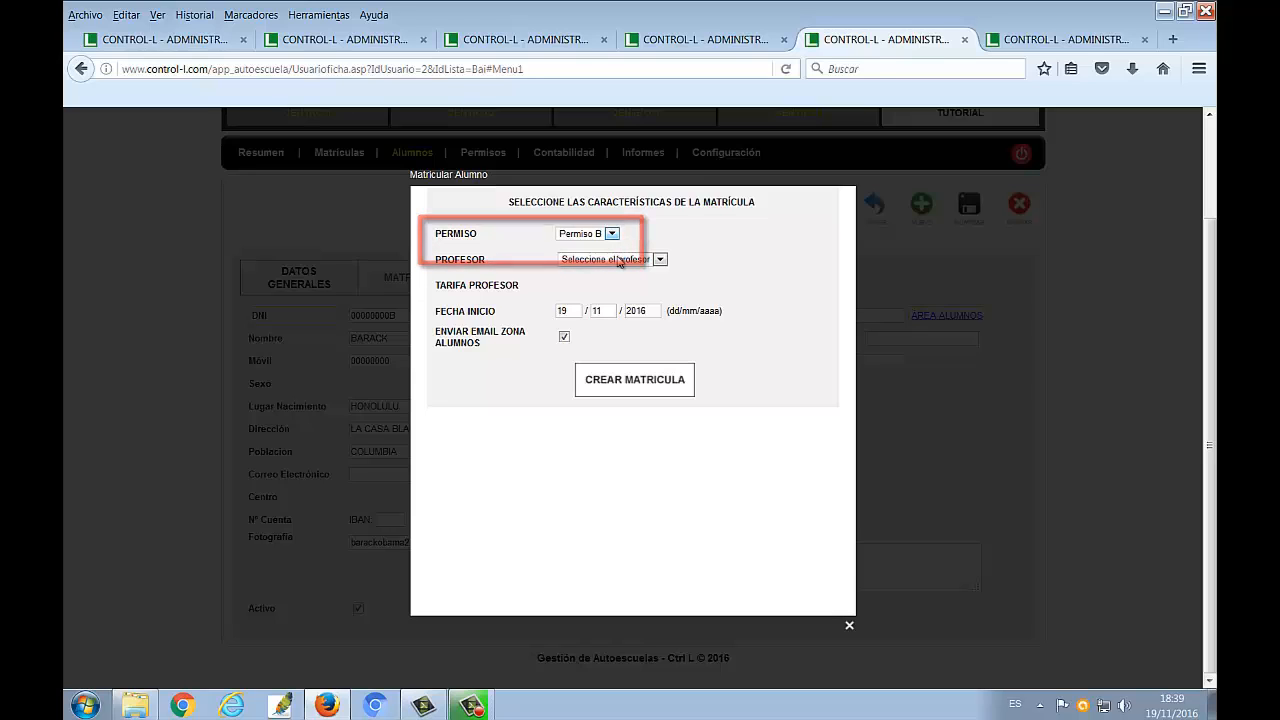
click(620, 260)
click(611, 291)
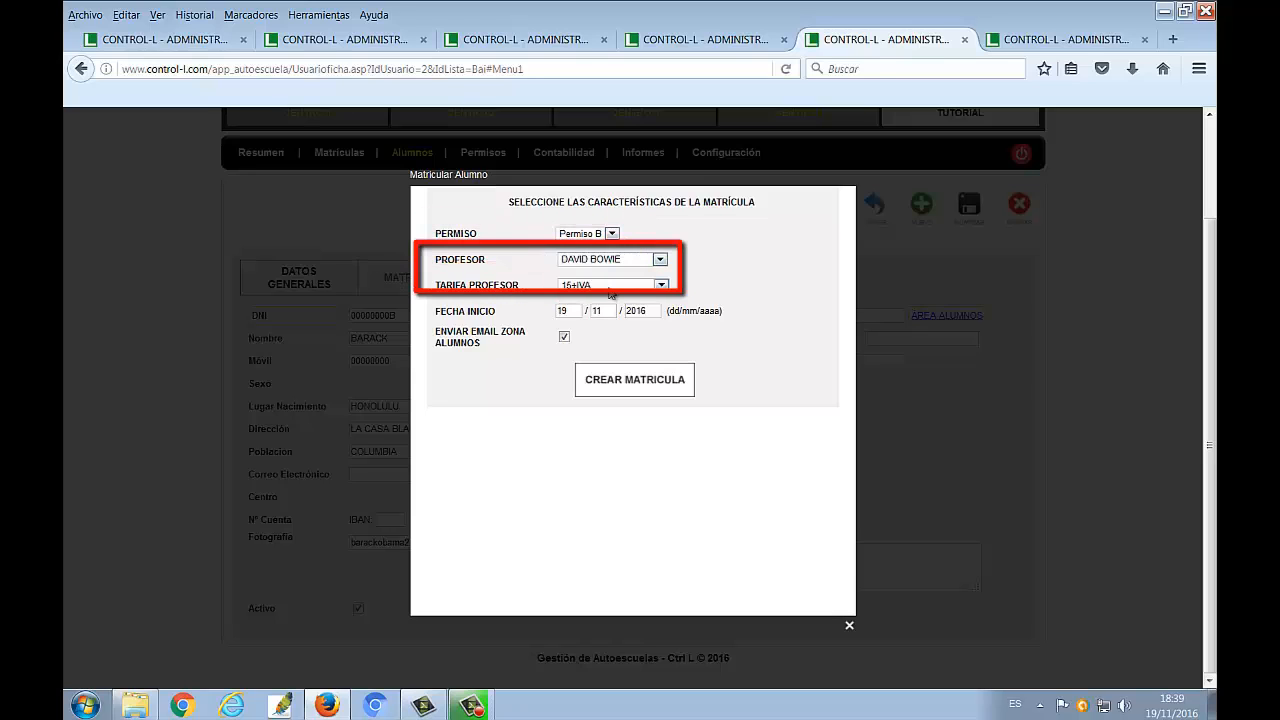
click(612, 262)
click(613, 277)
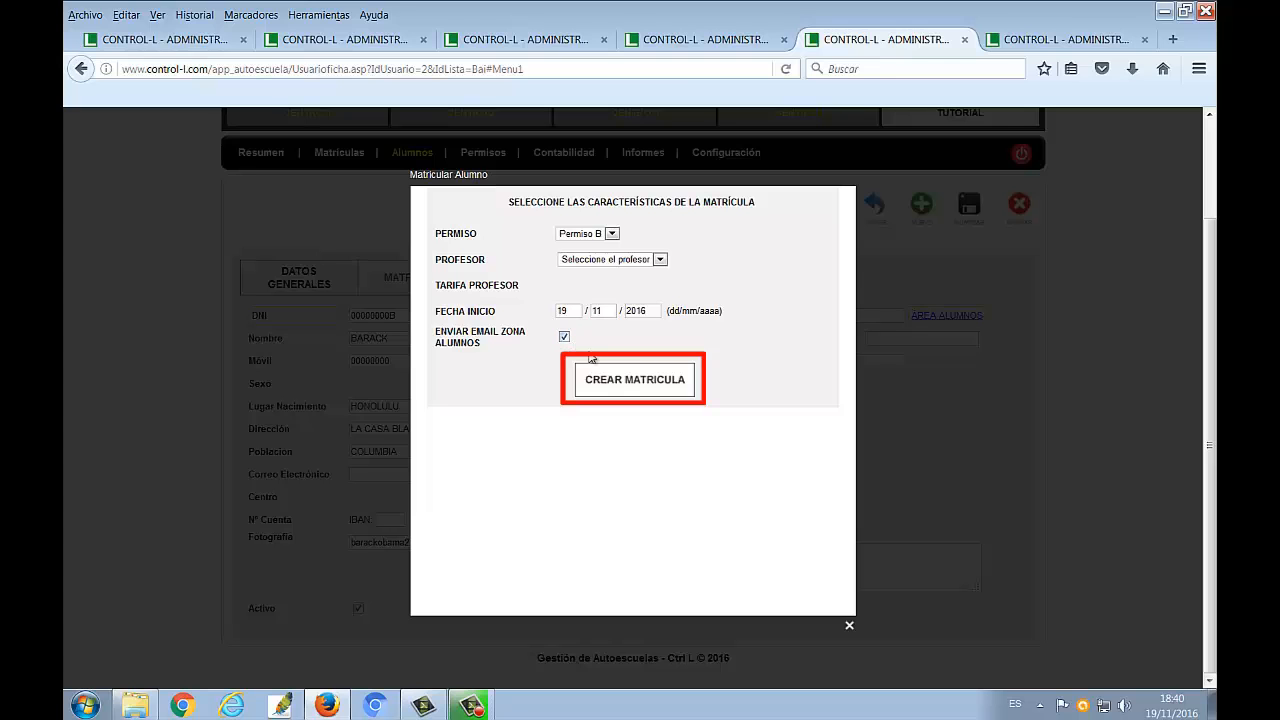
Create the student's Permiso B enrolment without assigning a teacher
click(621, 386)
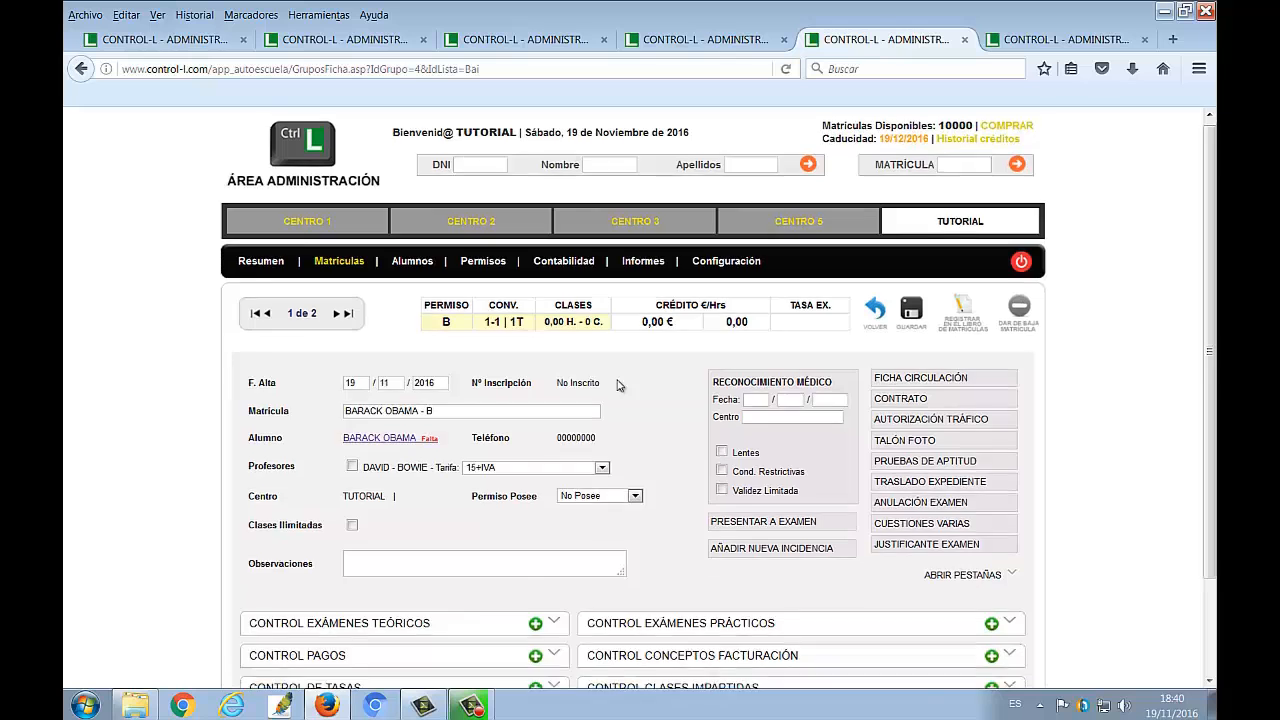
scroll(617, 386, down, 2)
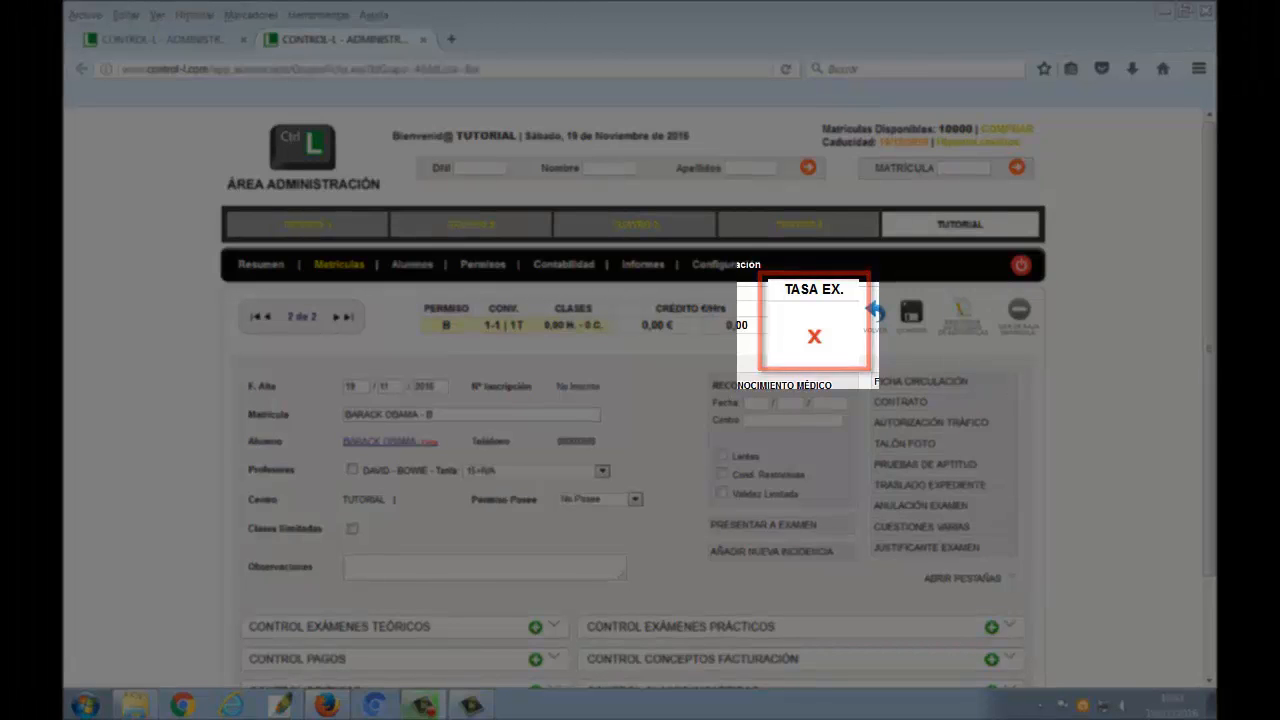
Mark the exam fee (TASA EX.) on the enrolment and enable Clases Ilimitadas
click(815, 345)
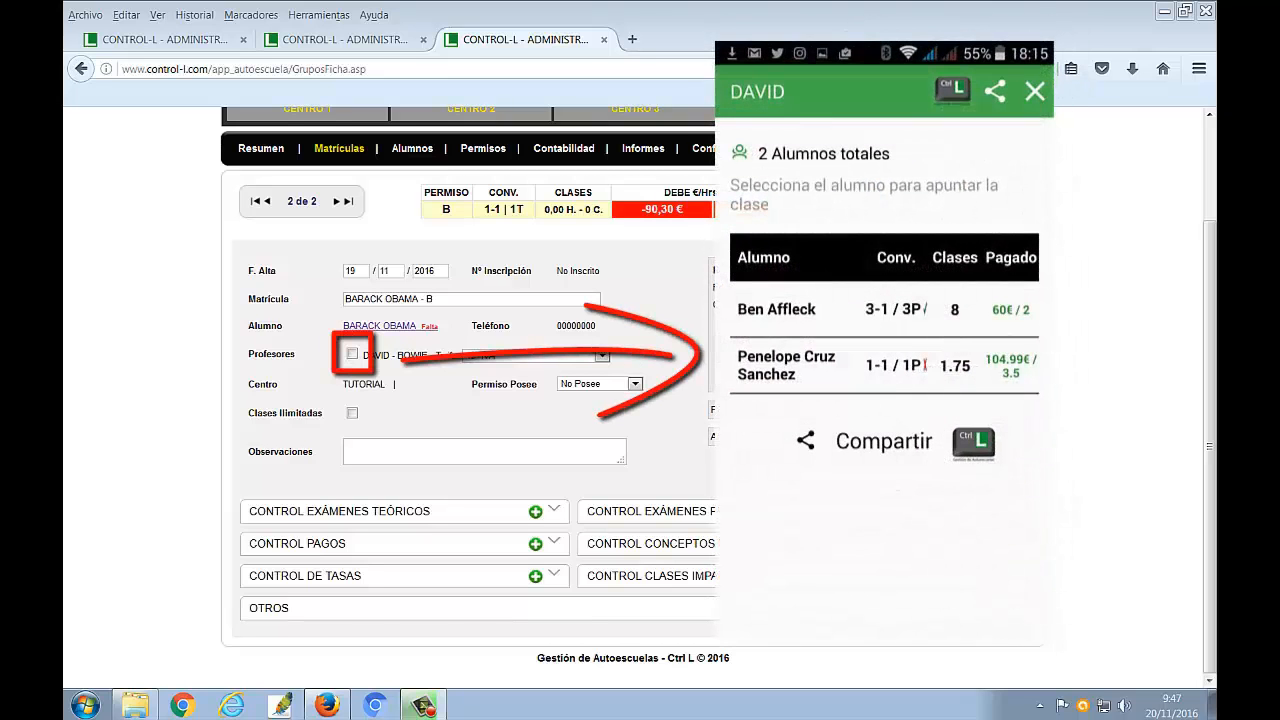
click(352, 354)
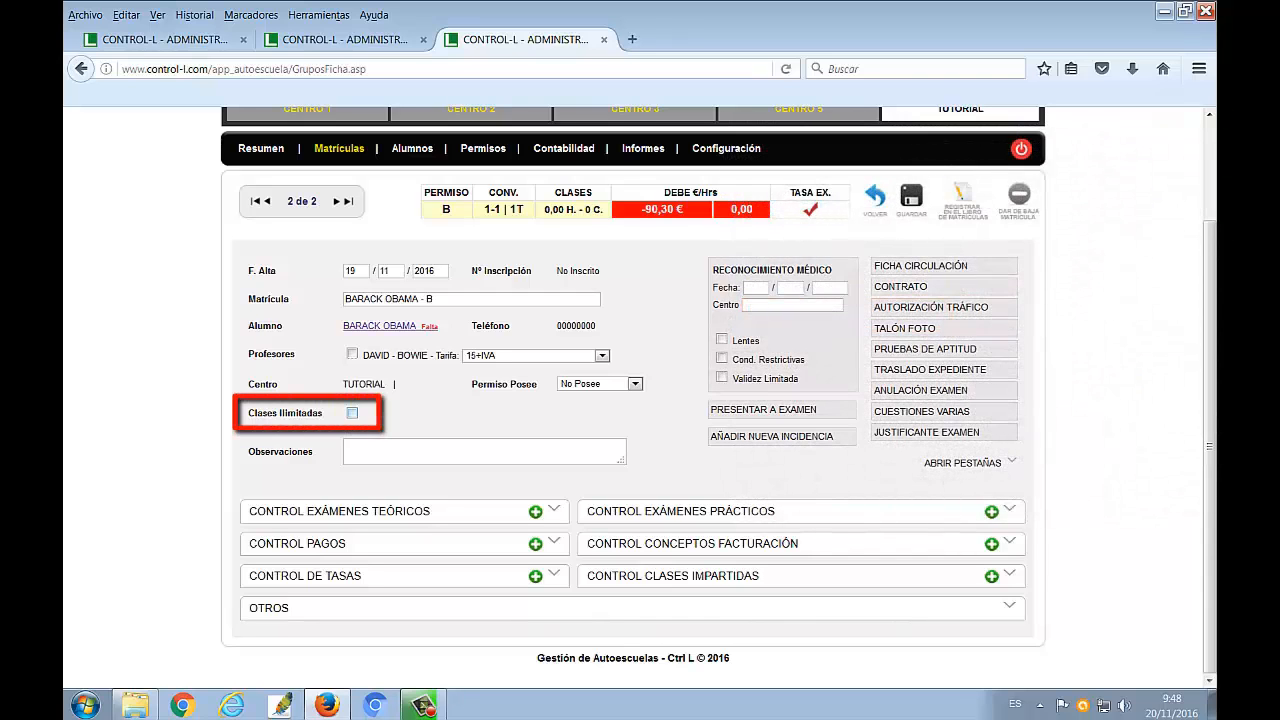
click(352, 413)
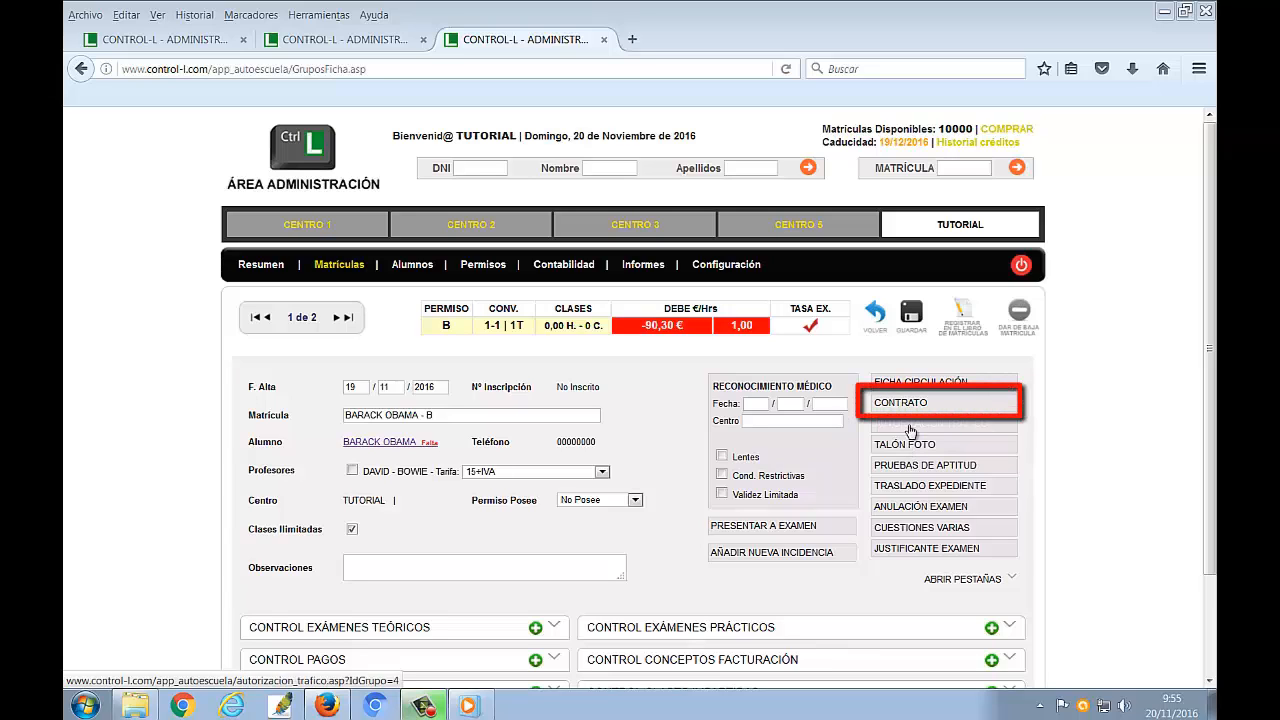
Generate the enrolment's contract, save the Contrato.doc file and open the downloaded copy in Microsoft Word
click(910, 404)
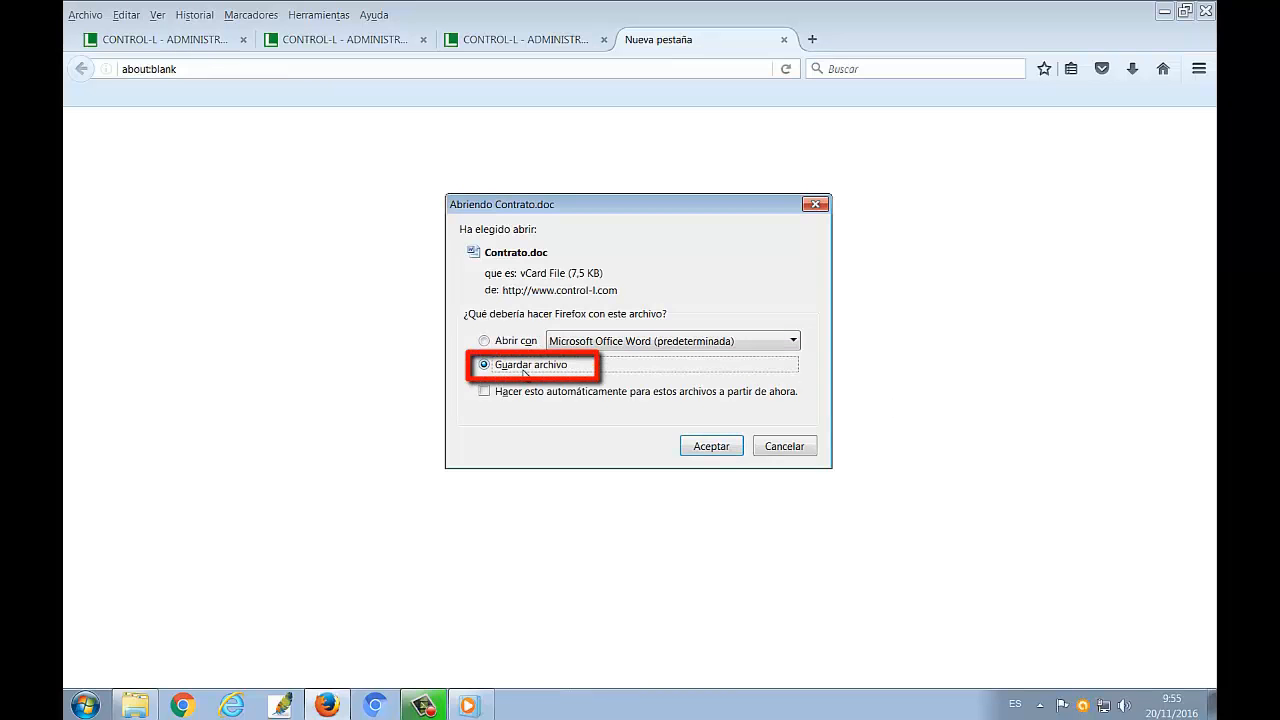
click(709, 446)
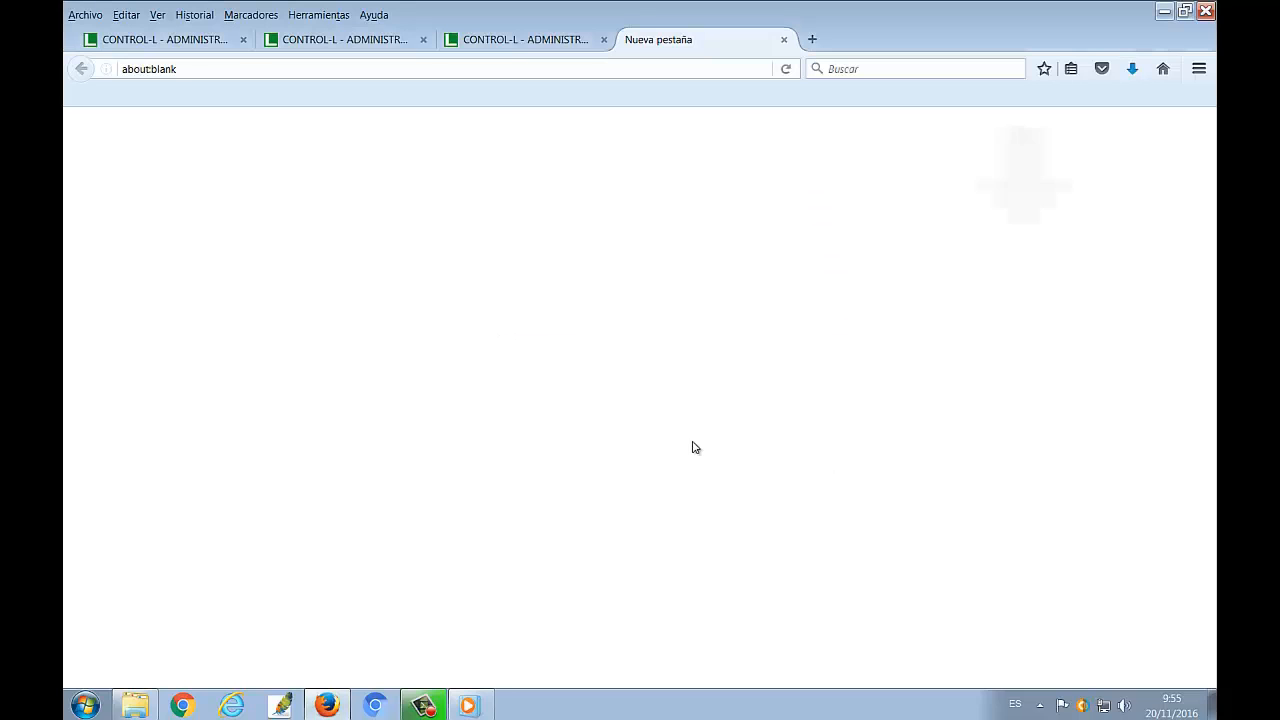
click(1131, 70)
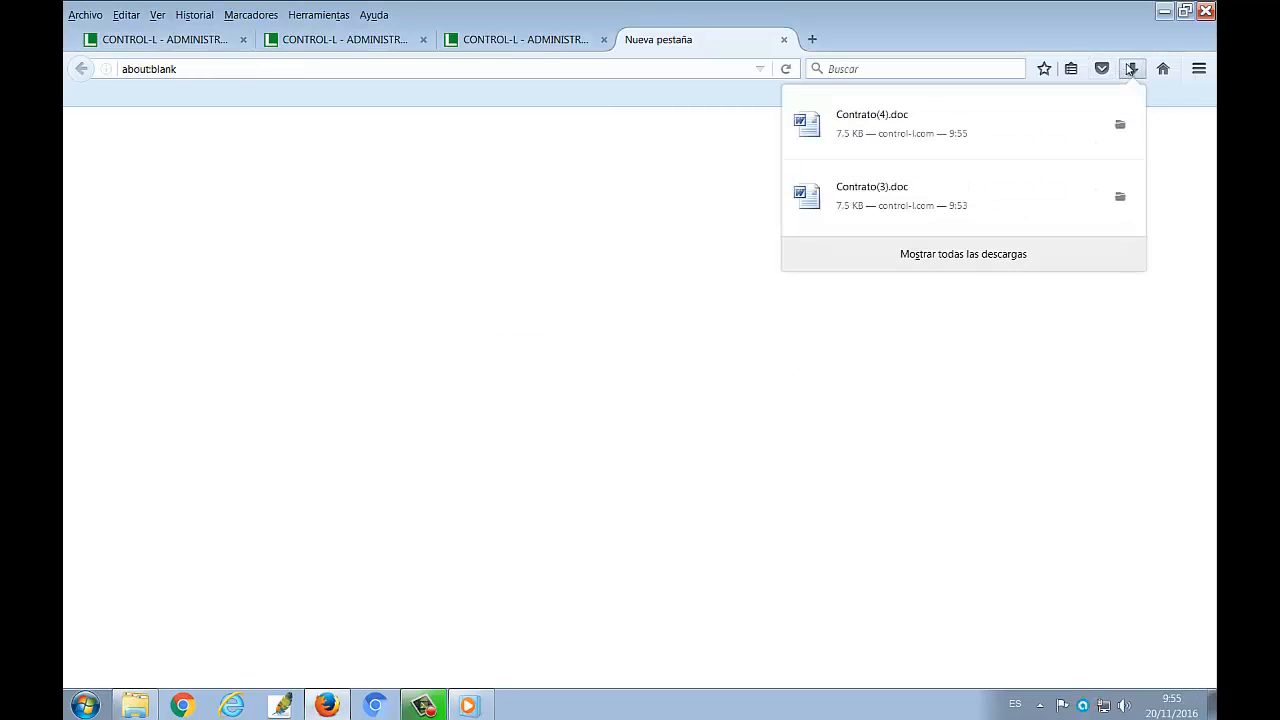
click(1020, 125)
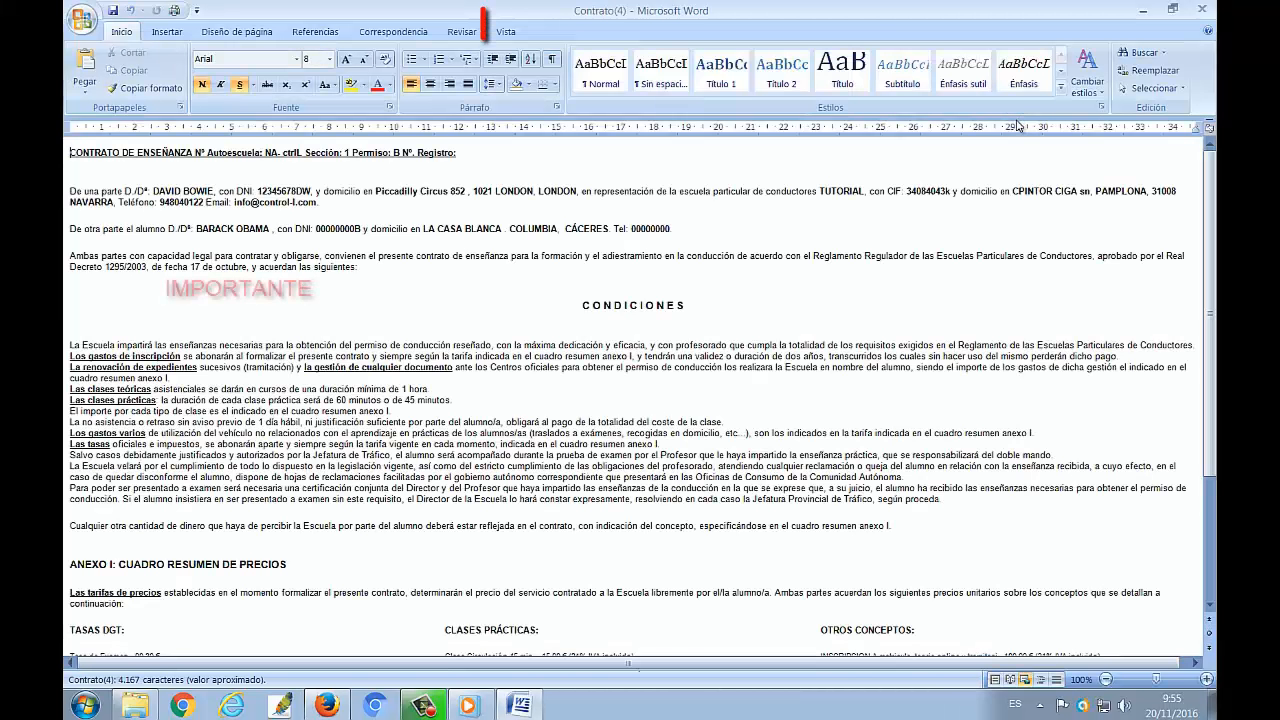
Switch the contract to print layout and review its conditions and price annex
click(506, 31)
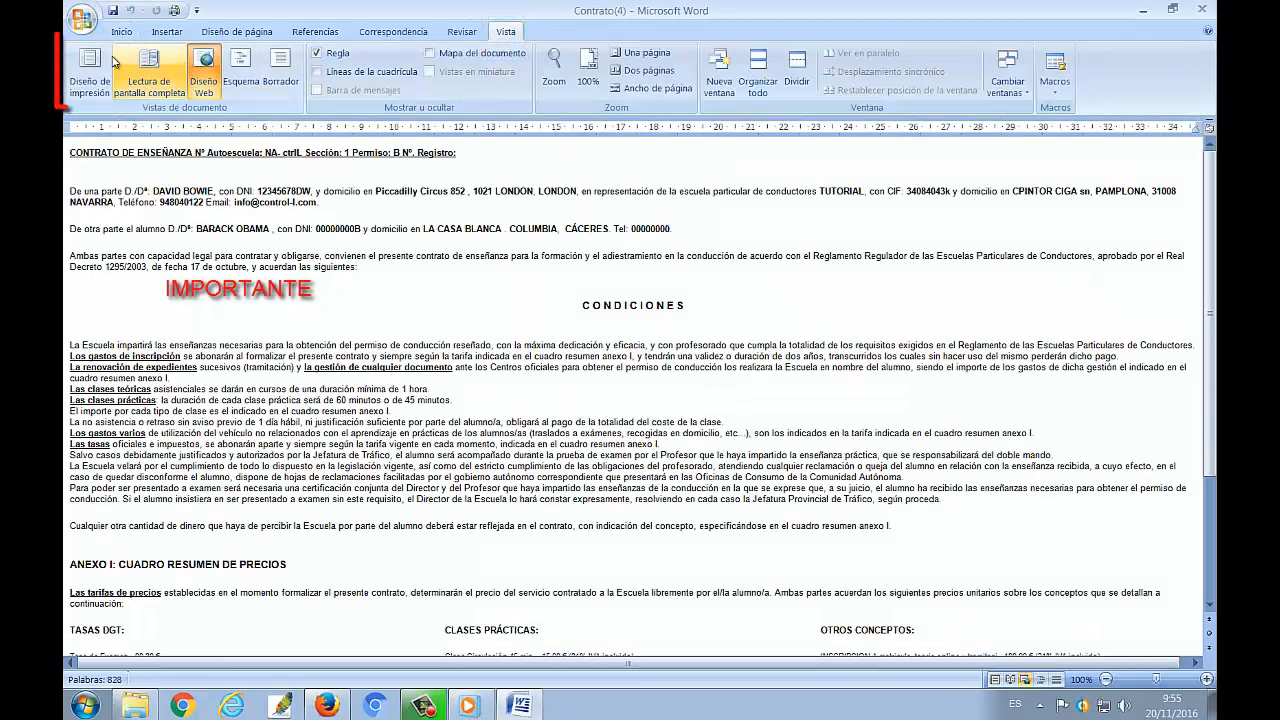
click(80, 60)
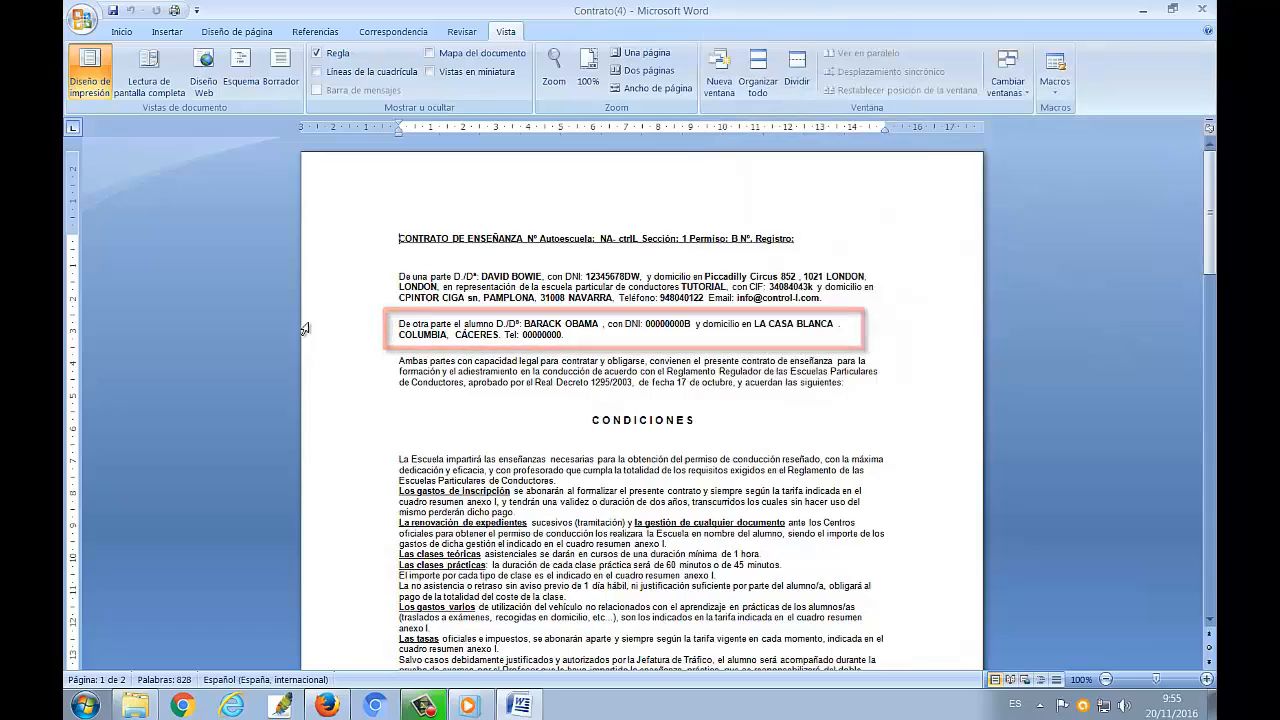
scroll(341, 341, down, 9)
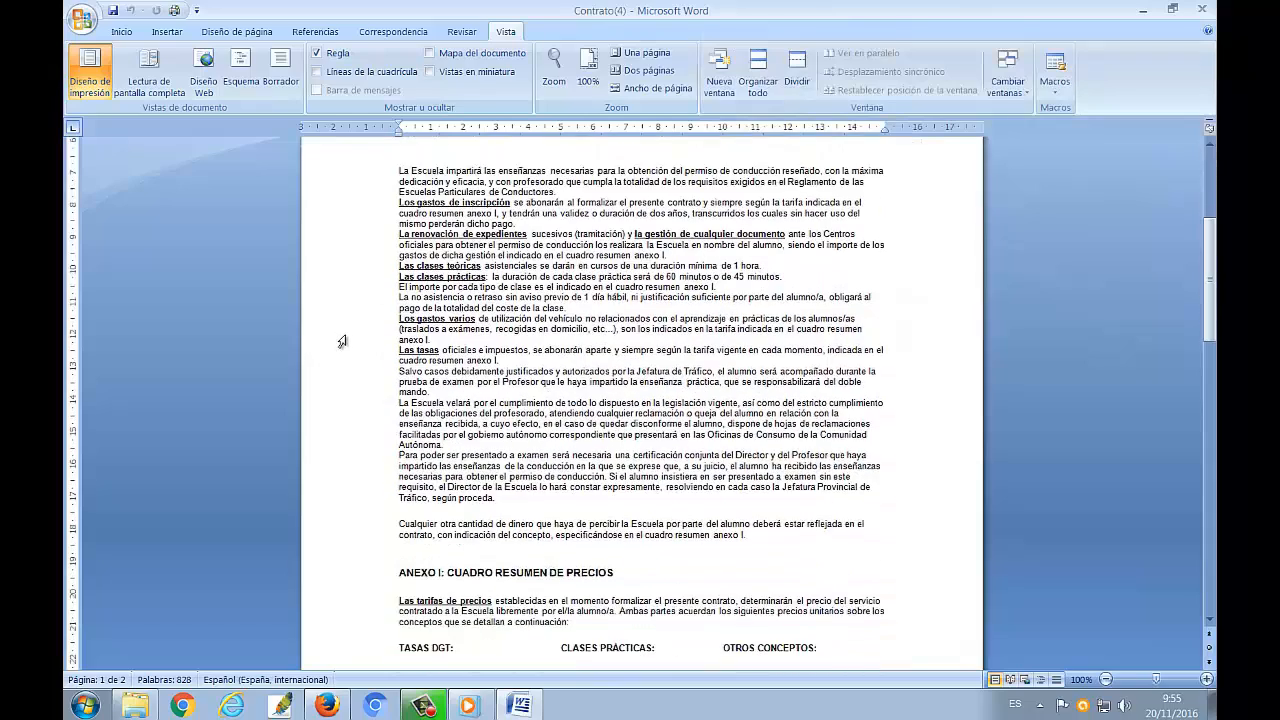
scroll(341, 341, down, 2)
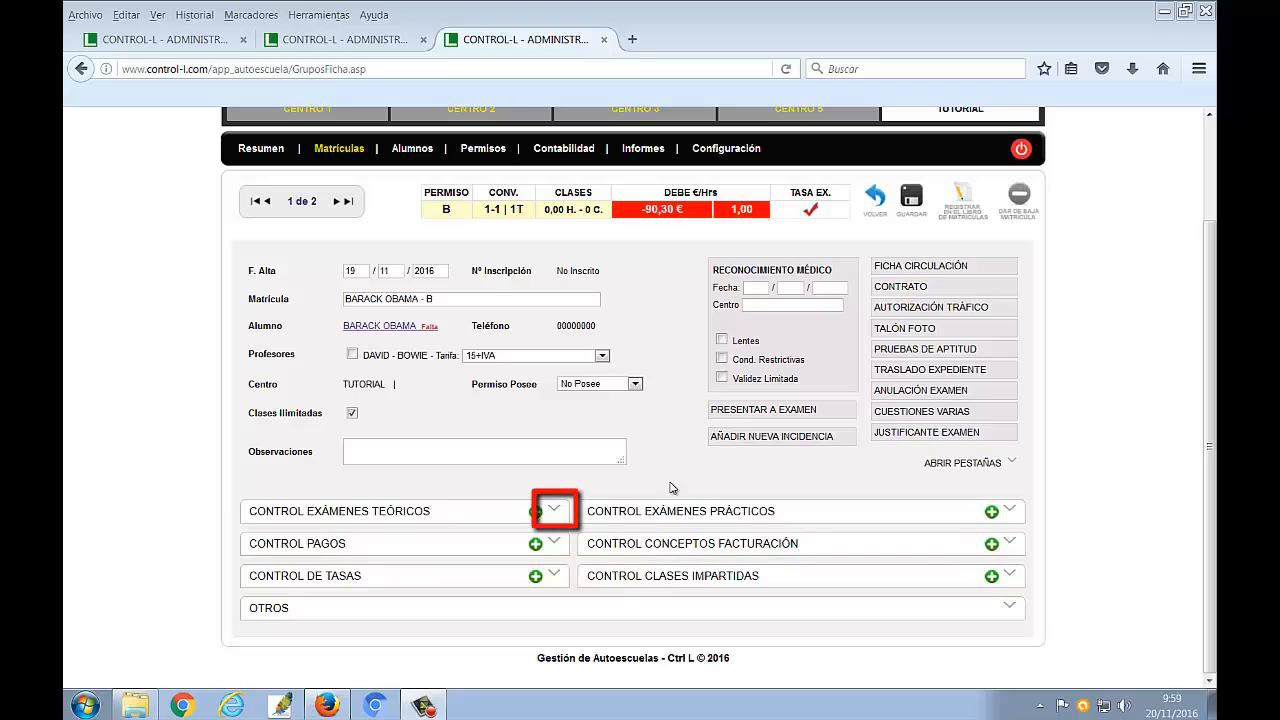
Expand the theory exam control section of the student's enrolment record
click(551, 512)
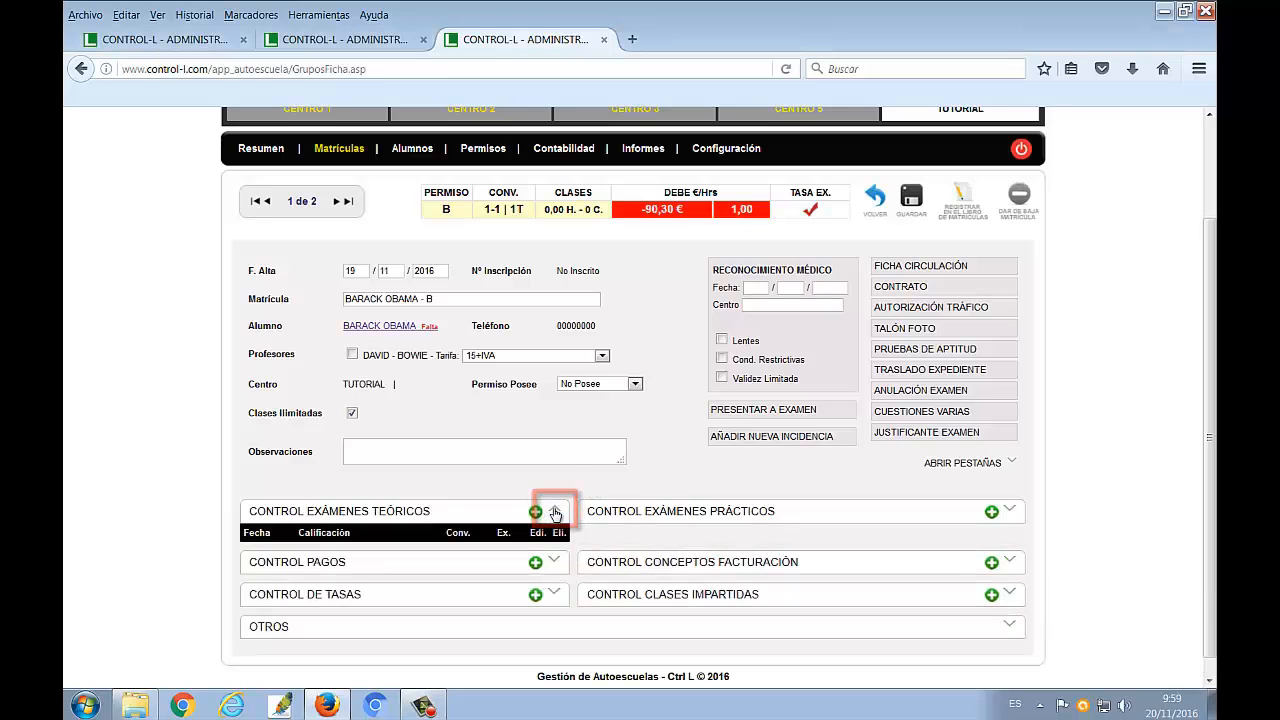
Collapse the theory exam section and expand all sections of the enrolment record to review them
click(556, 514)
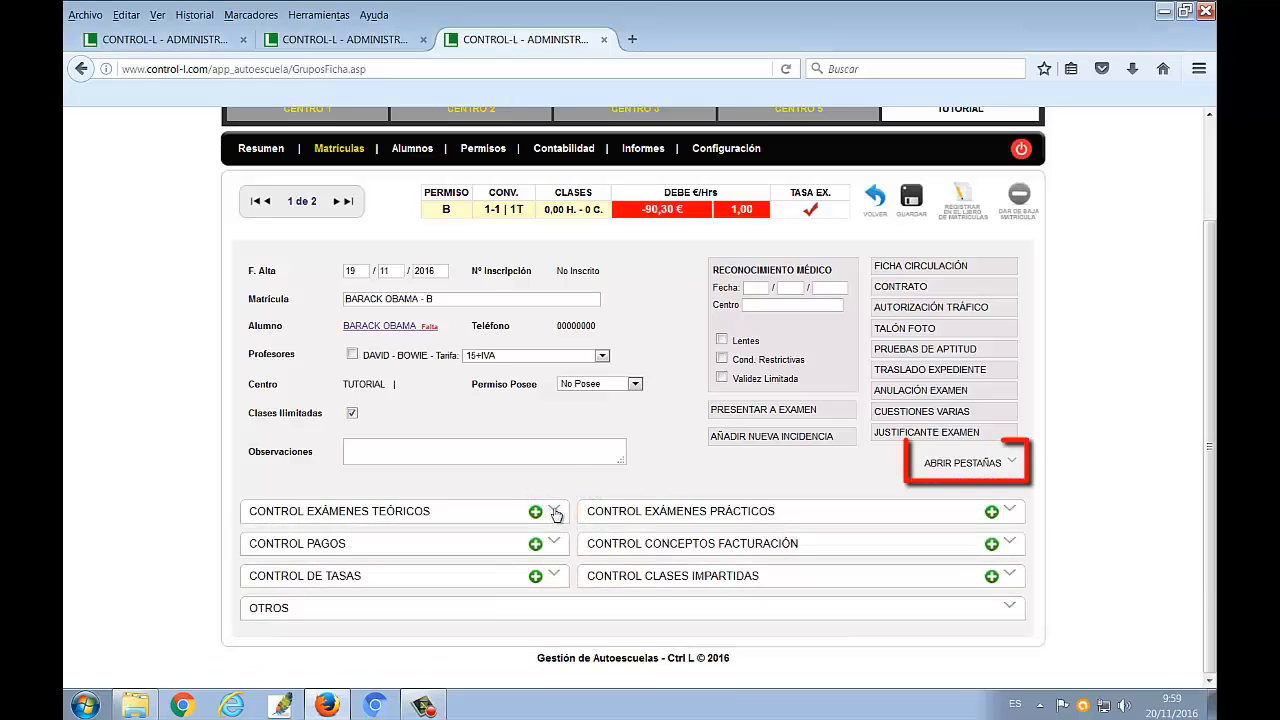
click(1003, 467)
scroll(1003, 467, down, 1)
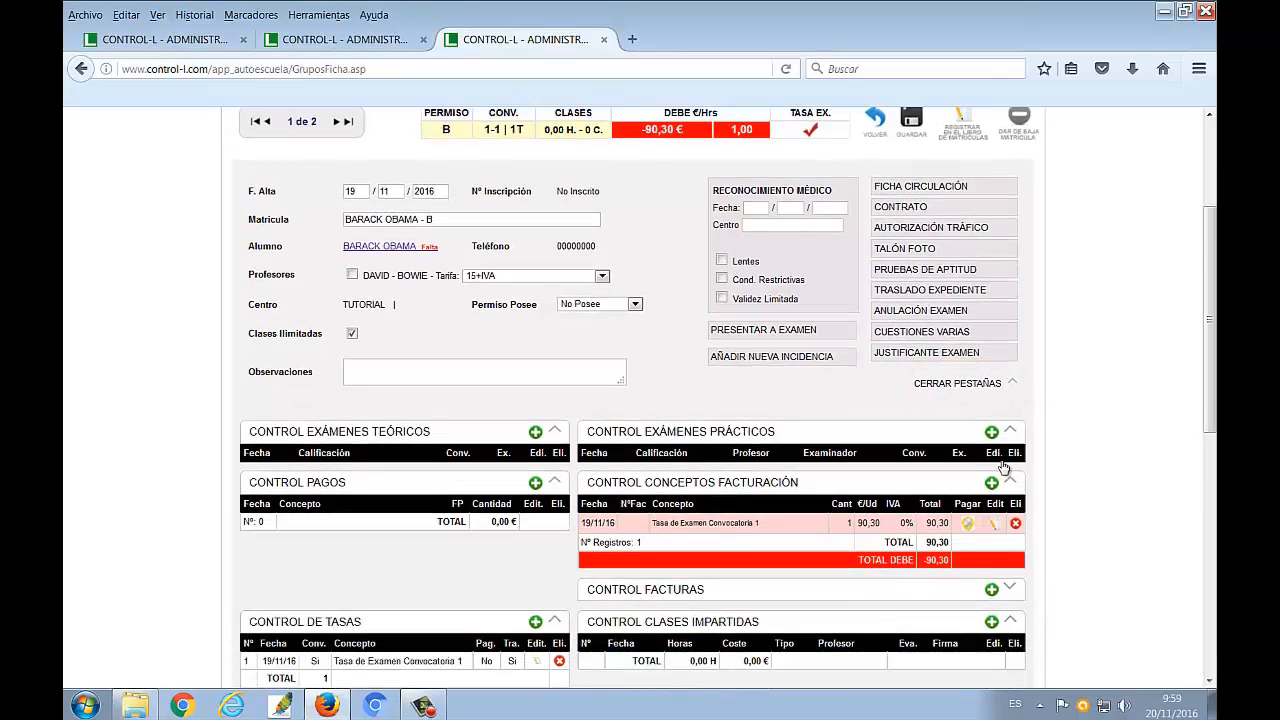
scroll(1003, 467, down, 1)
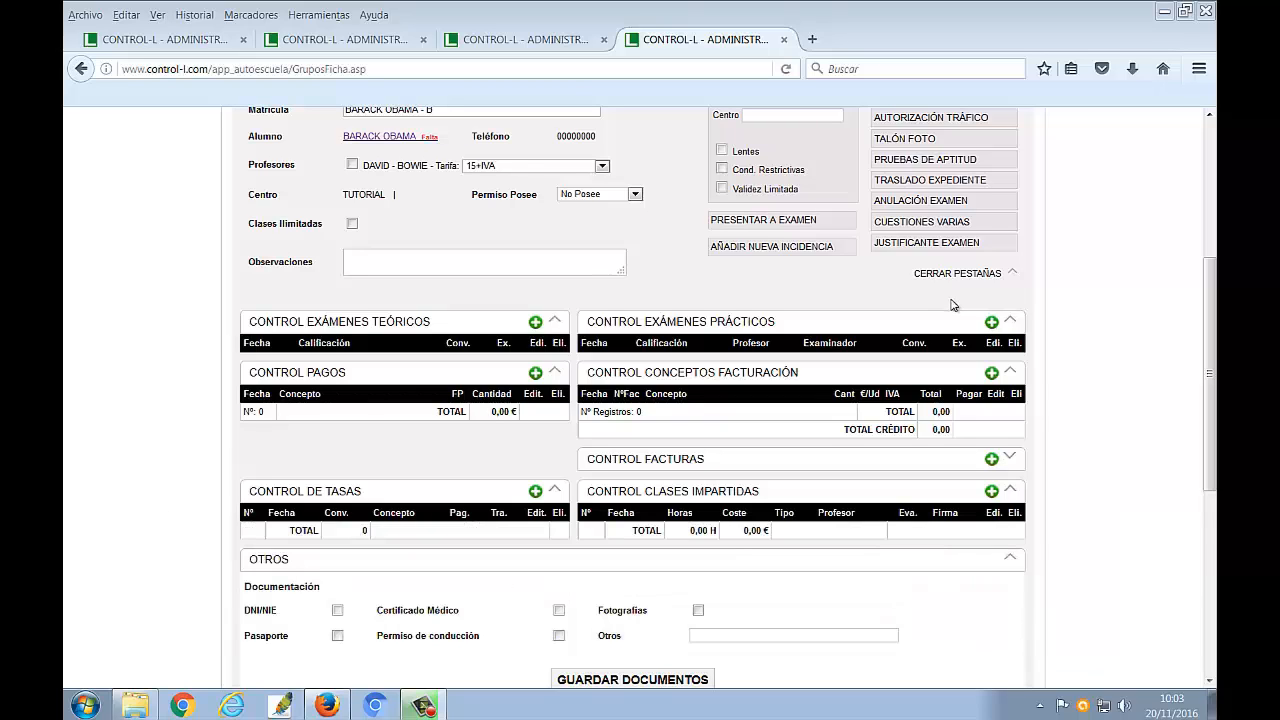
Add the configured billing concept INSCRIPCION A matricula, teoria online y material, 90,00 € with 21% IVA, to the enrolment
click(991, 374)
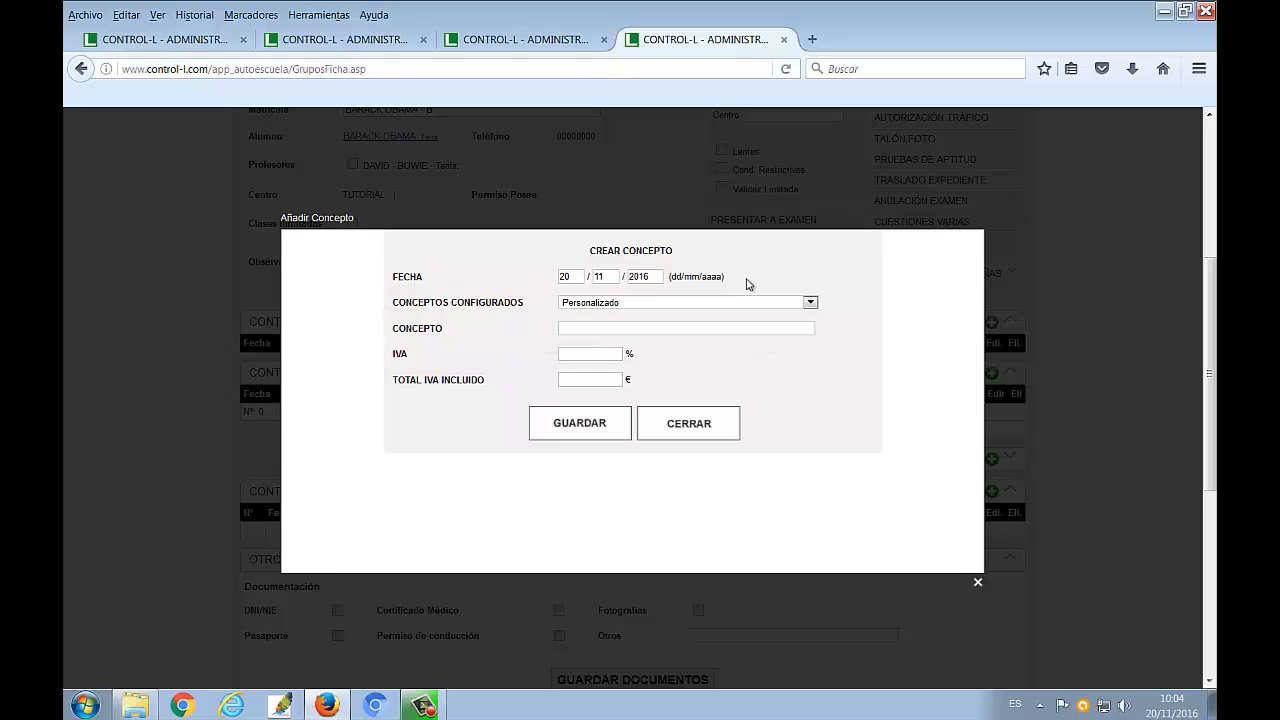
click(810, 303)
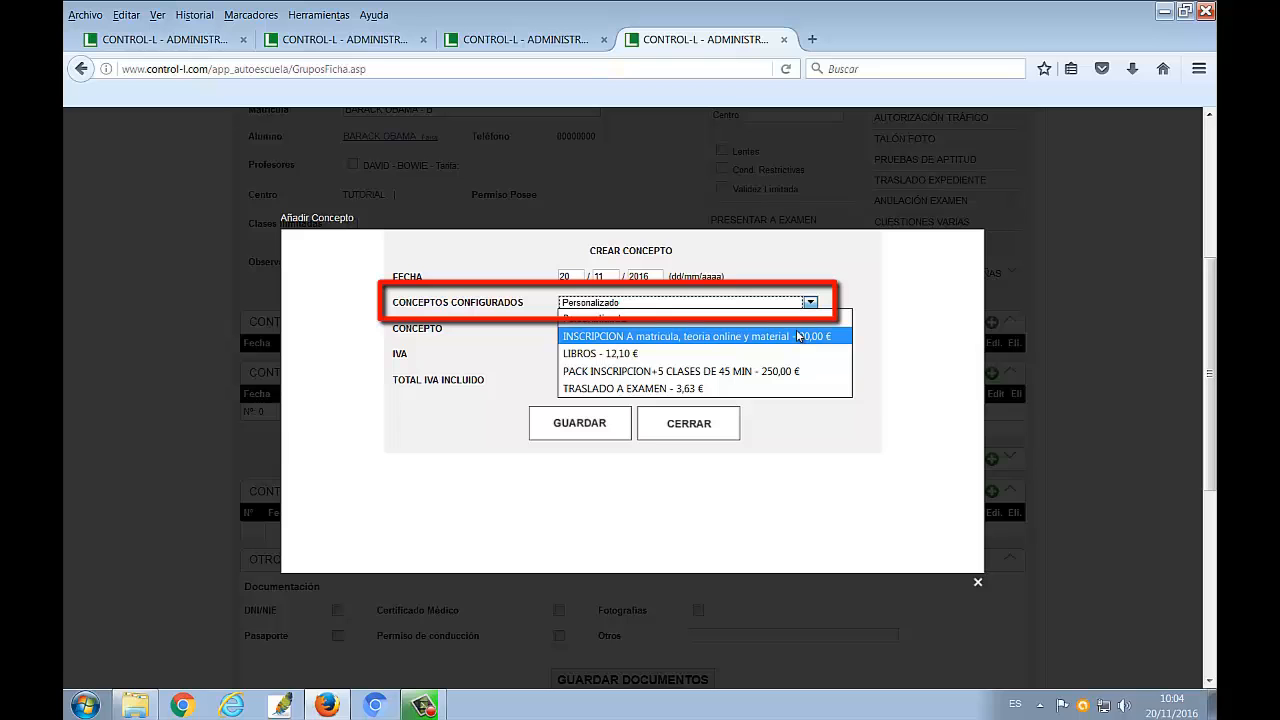
click(797, 337)
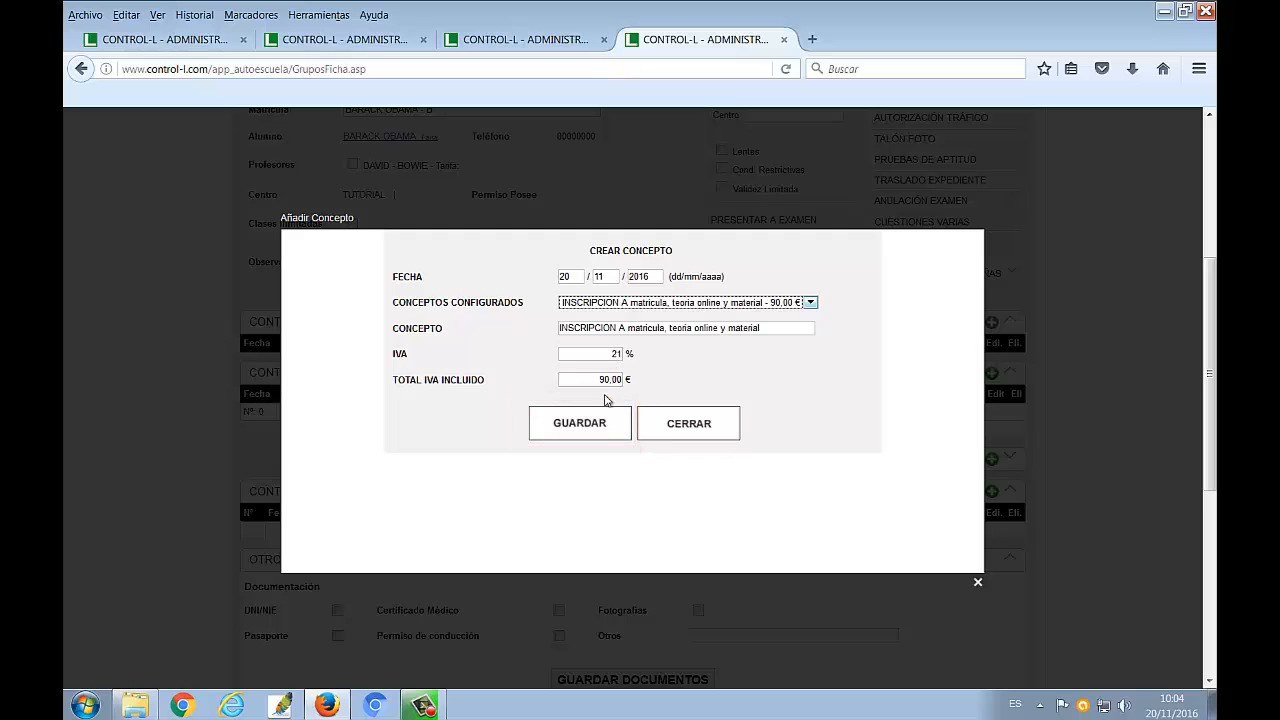
click(600, 426)
click(627, 324)
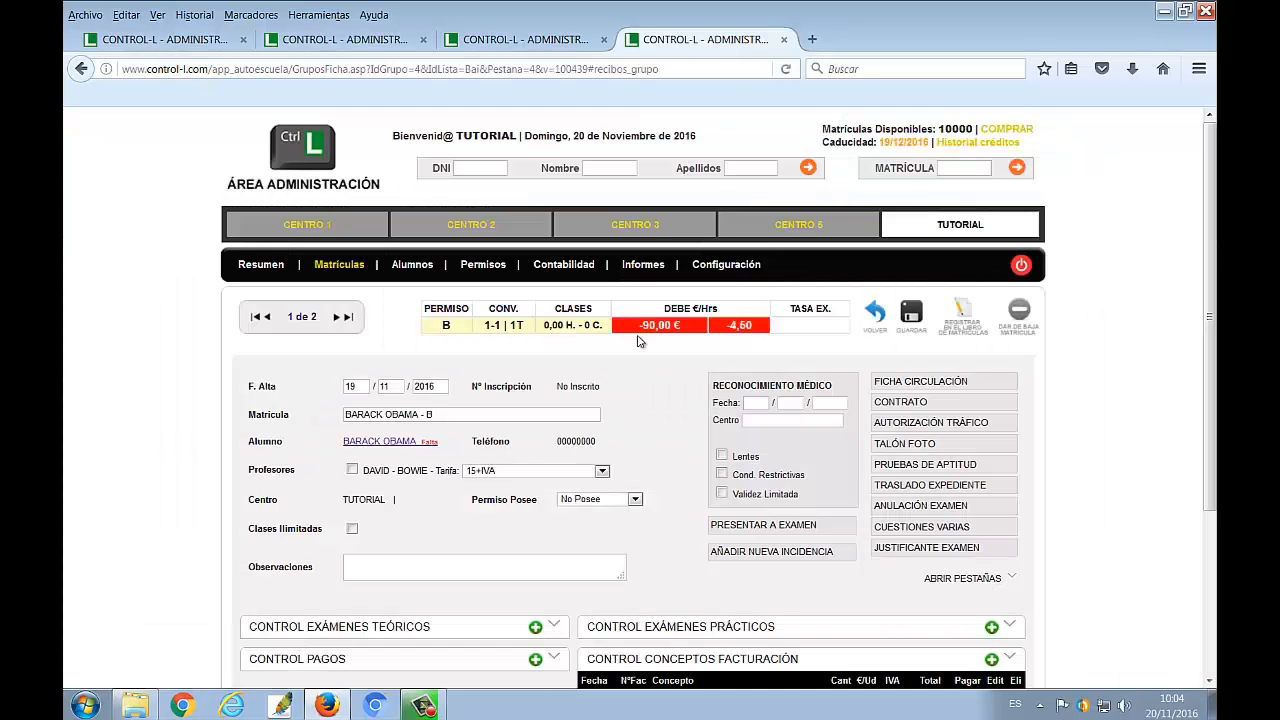
Pay the INSCRIPCION A concept in full, 90 €, using Efectivo as the payment method
scroll(674, 430, down, 4)
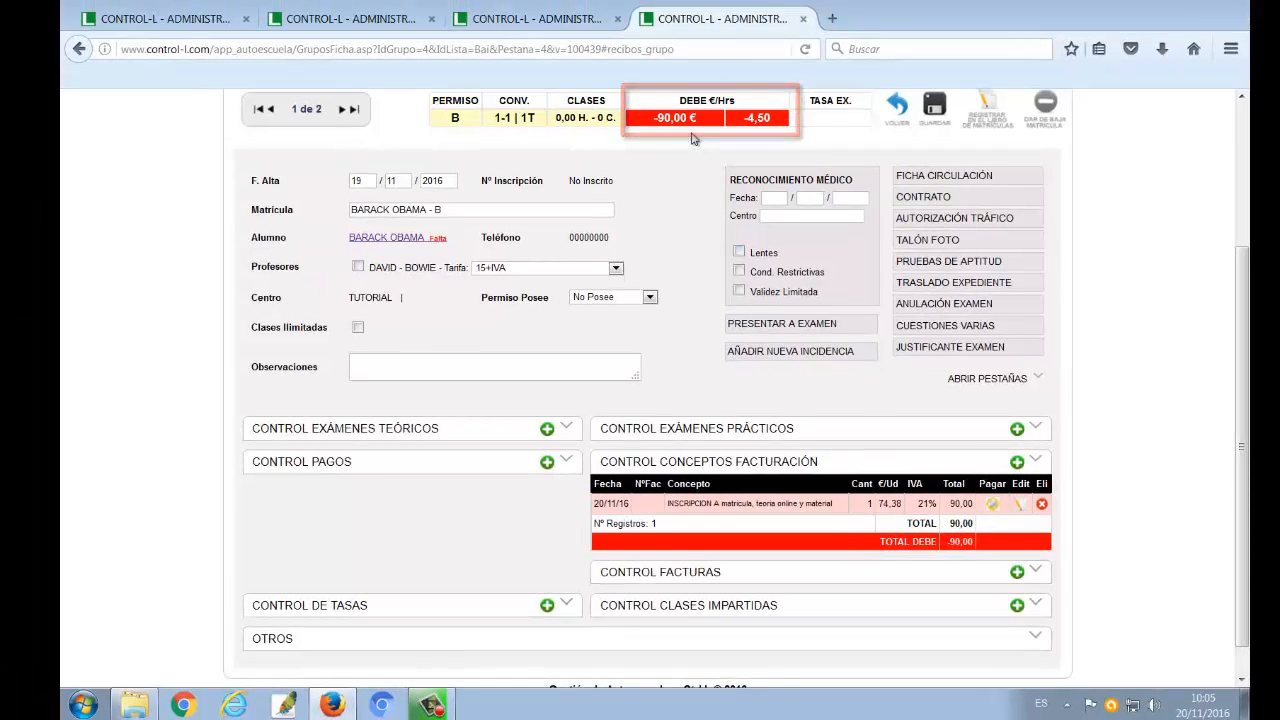
click(990, 505)
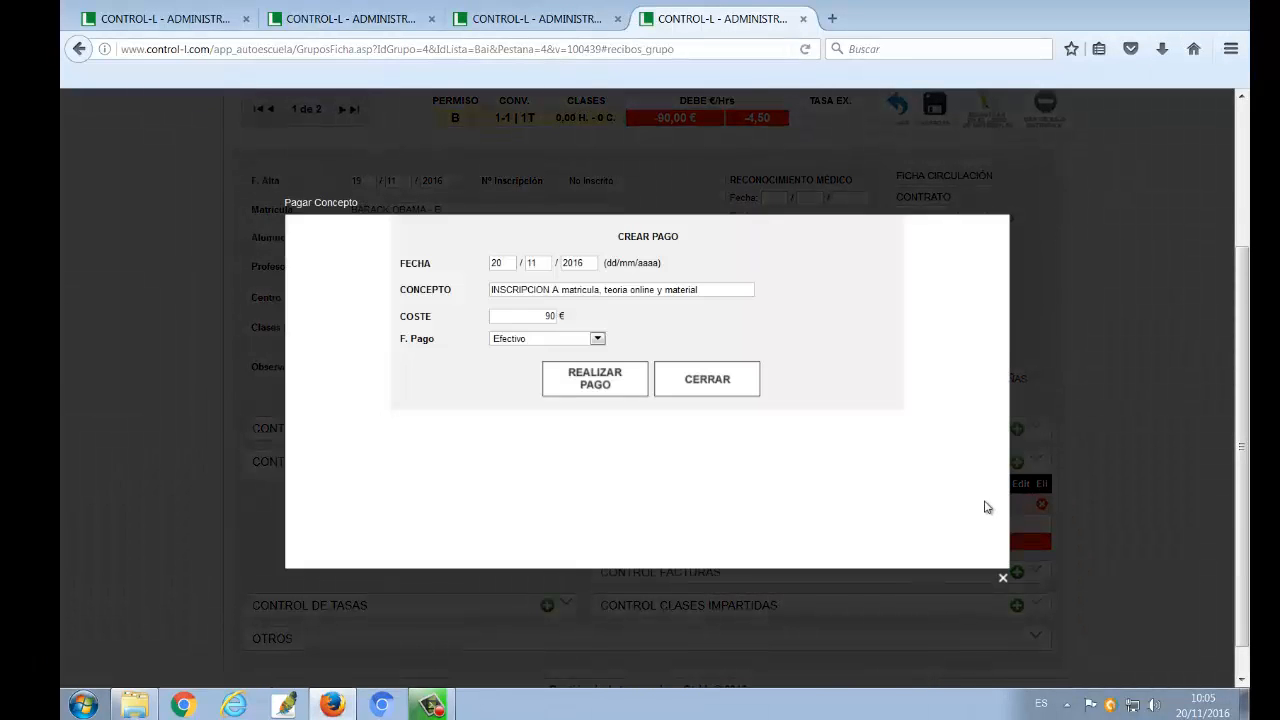
click(590, 380)
click(621, 320)
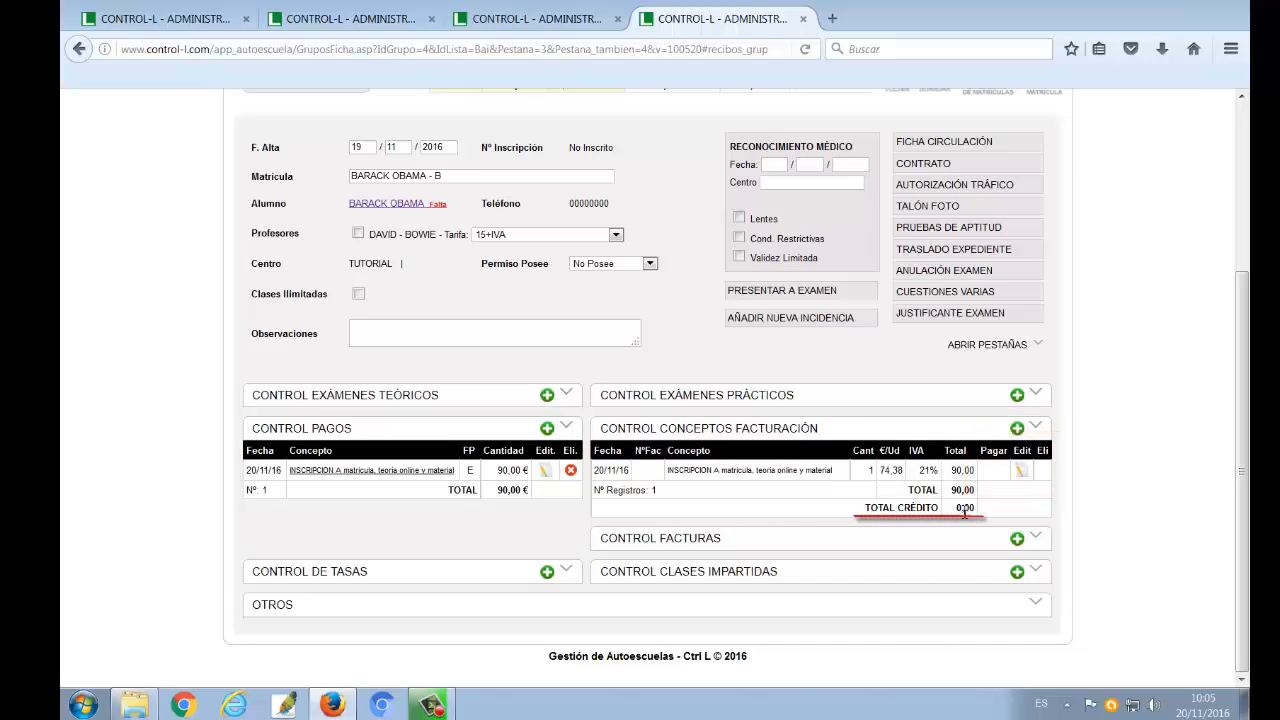
scroll(964, 511, up, 1)
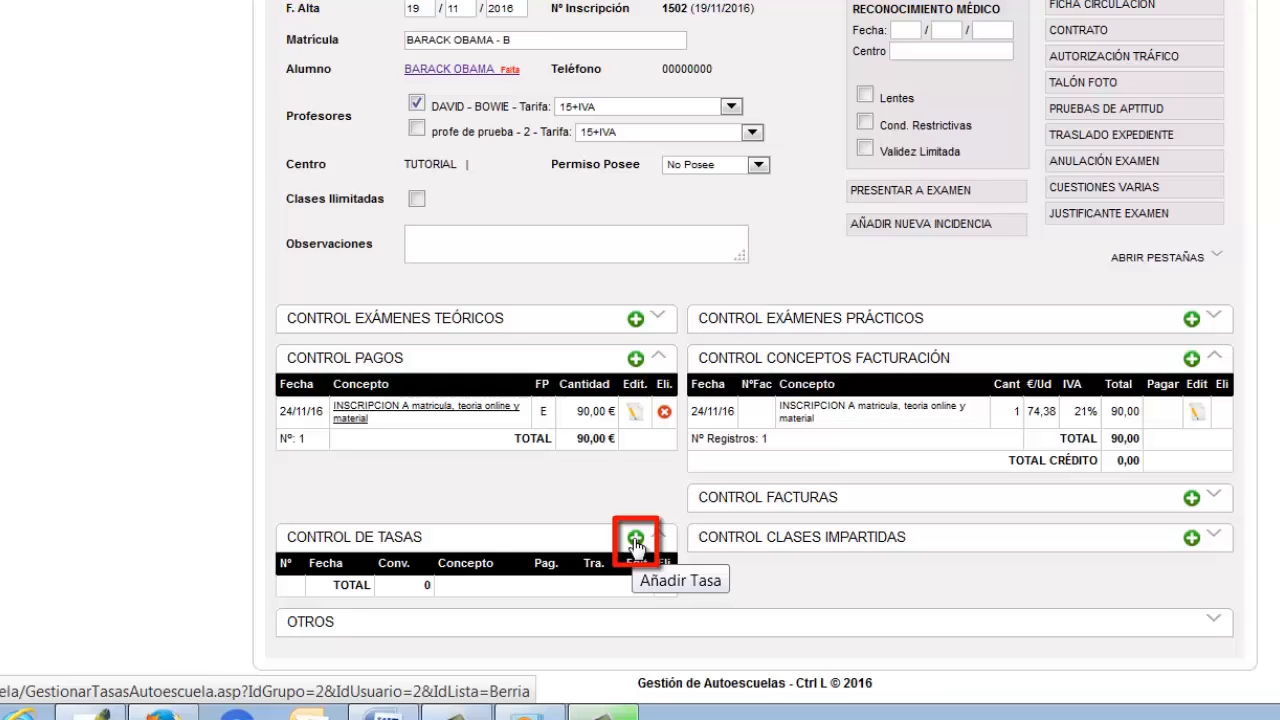
Add the Tasa de Examen - 90,30 € fee, marked paid in Efectivo and Tramitada, with its billing concept created, and close the form
click(636, 540)
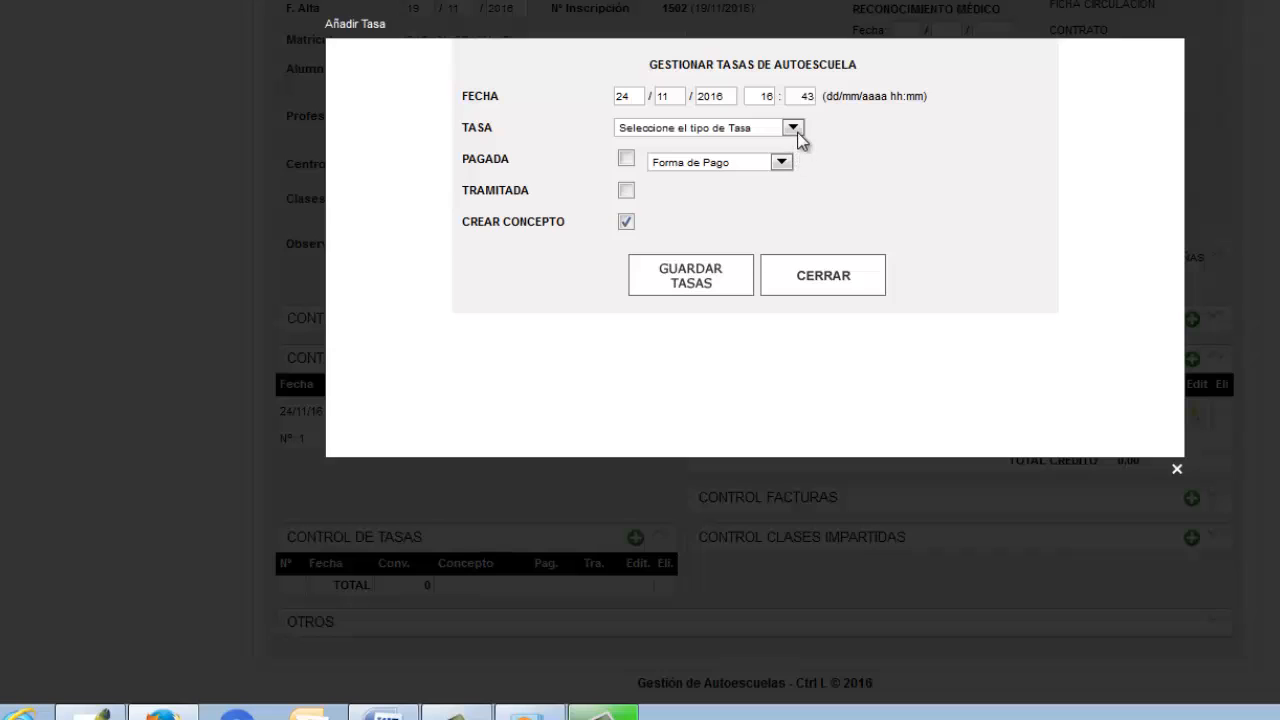
click(793, 128)
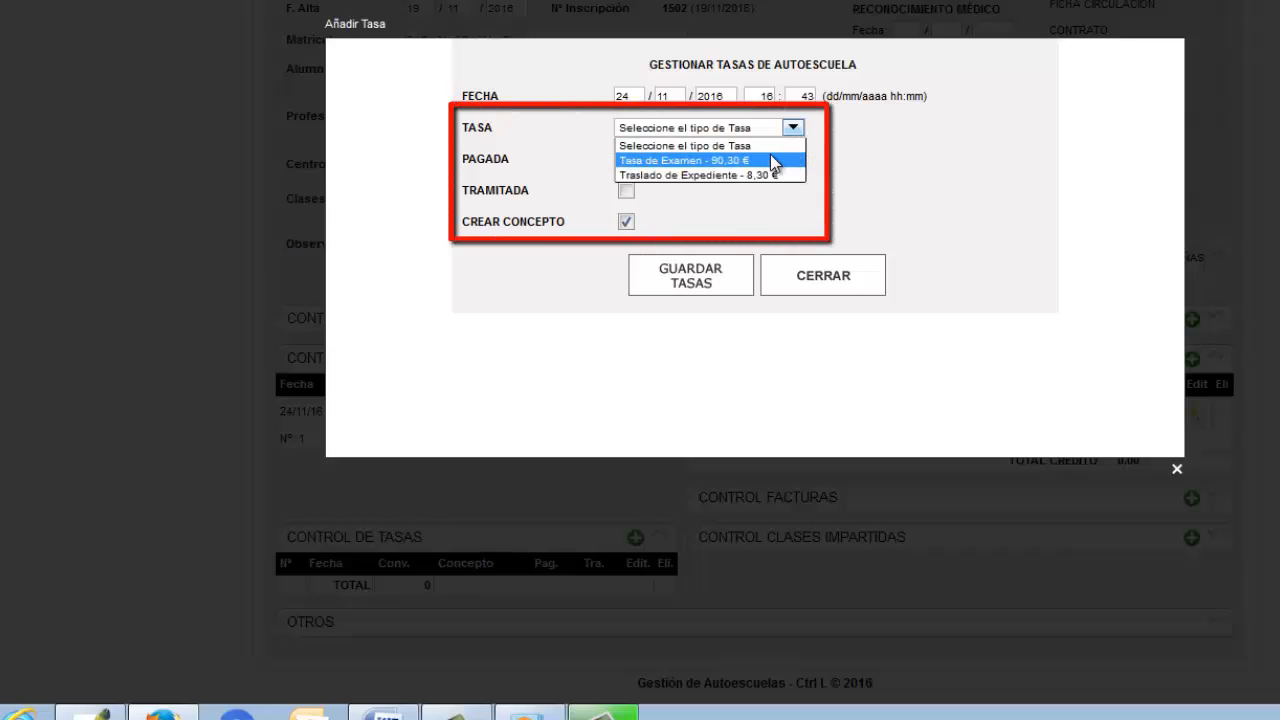
click(770, 161)
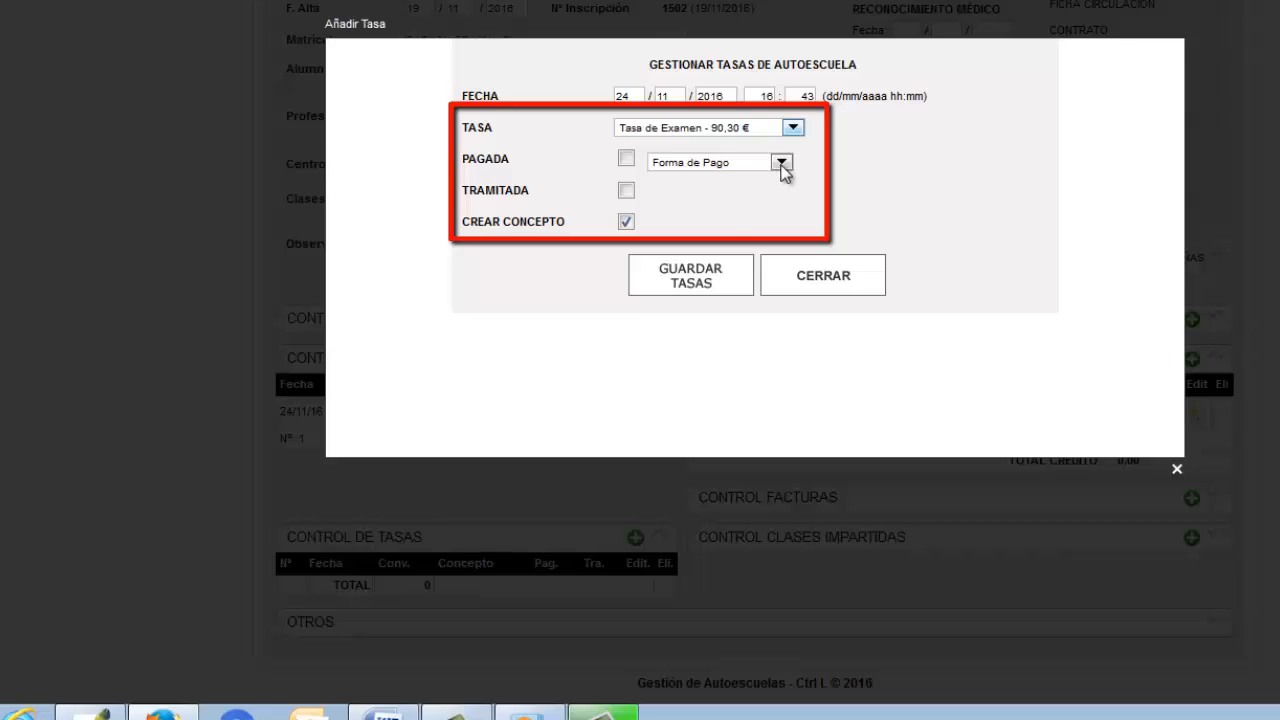
click(781, 162)
click(729, 209)
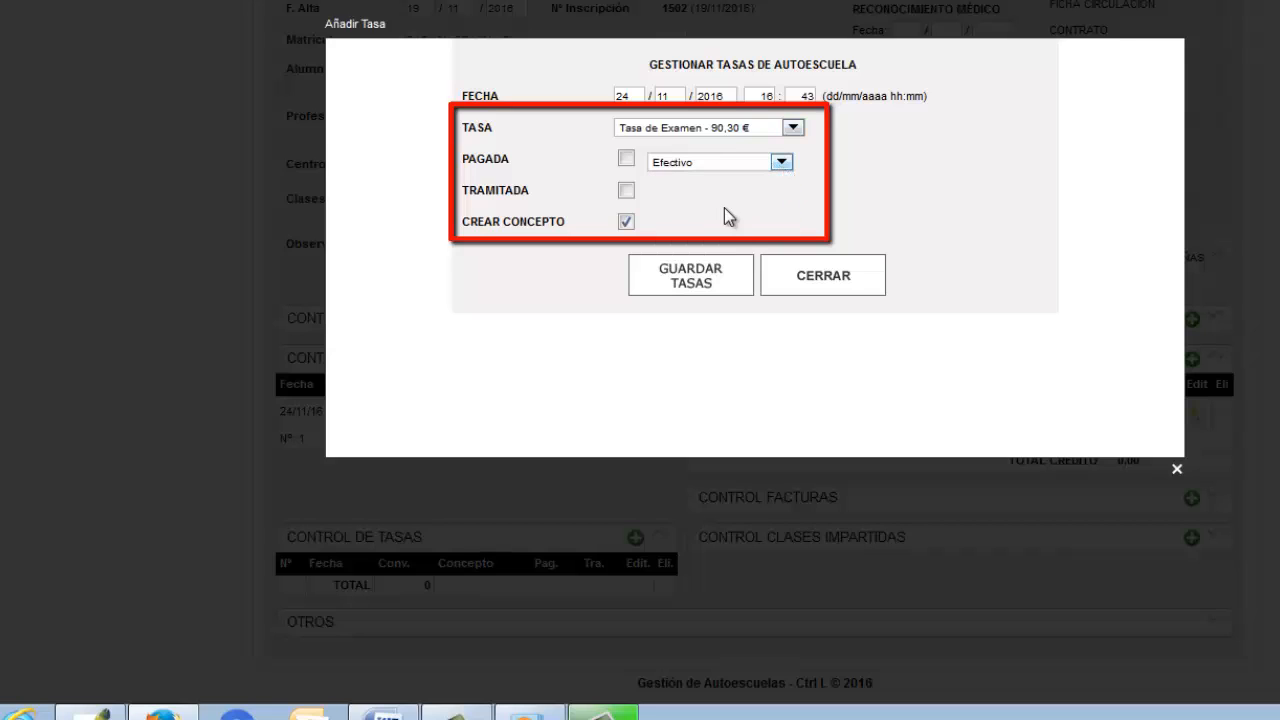
click(626, 158)
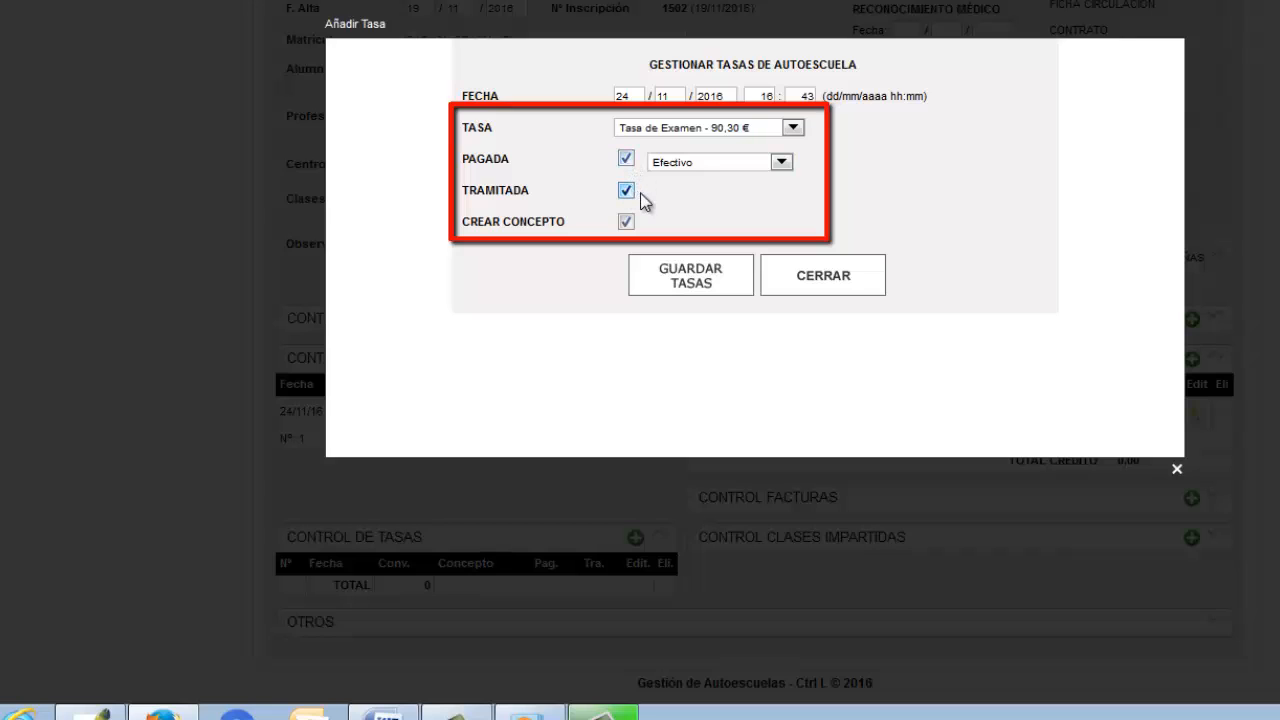
click(688, 276)
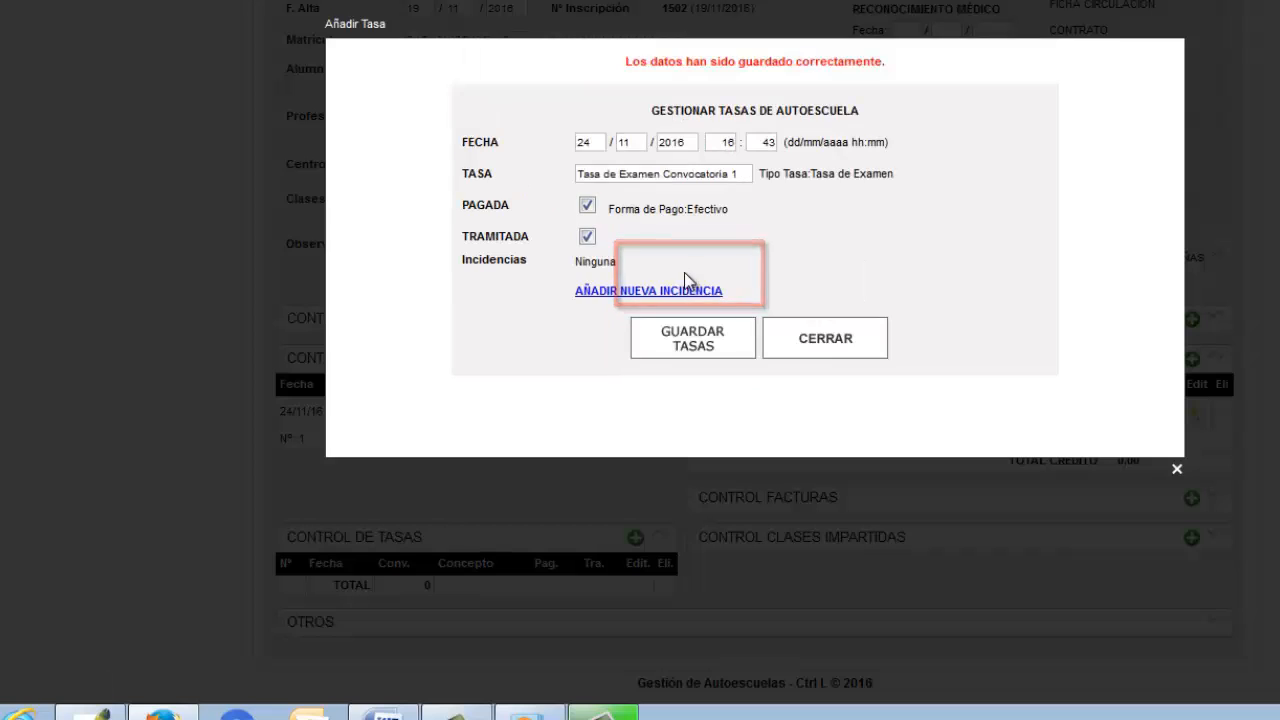
click(825, 348)
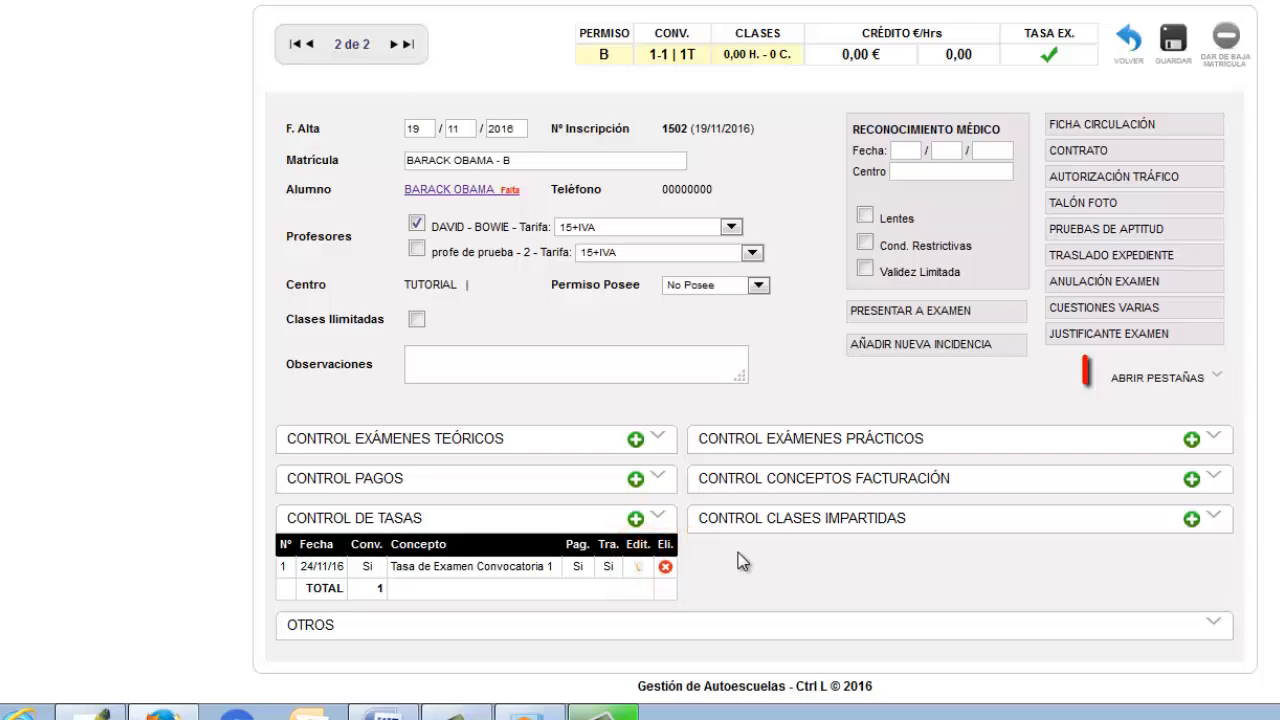
Expand all sections of the enrolment record and go to the date of the Reconocimiento Médico
click(1134, 384)
scroll(1186, 380, down, 2)
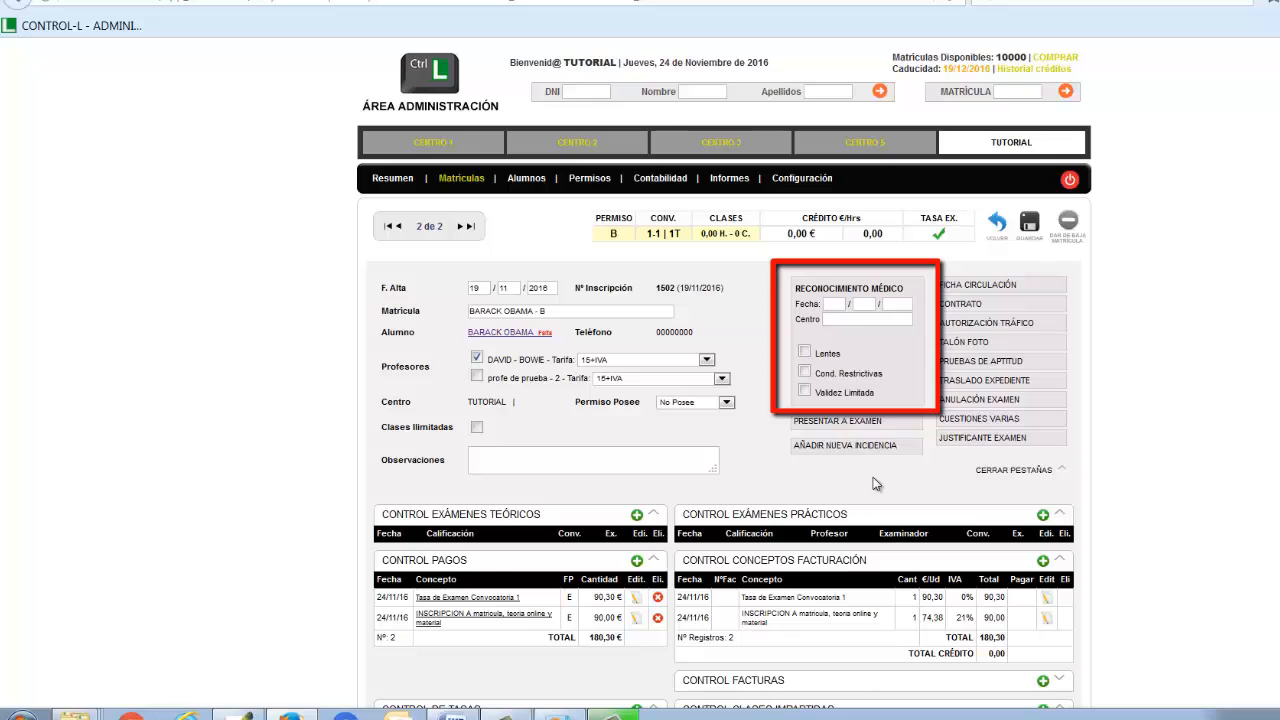
click(834, 304)
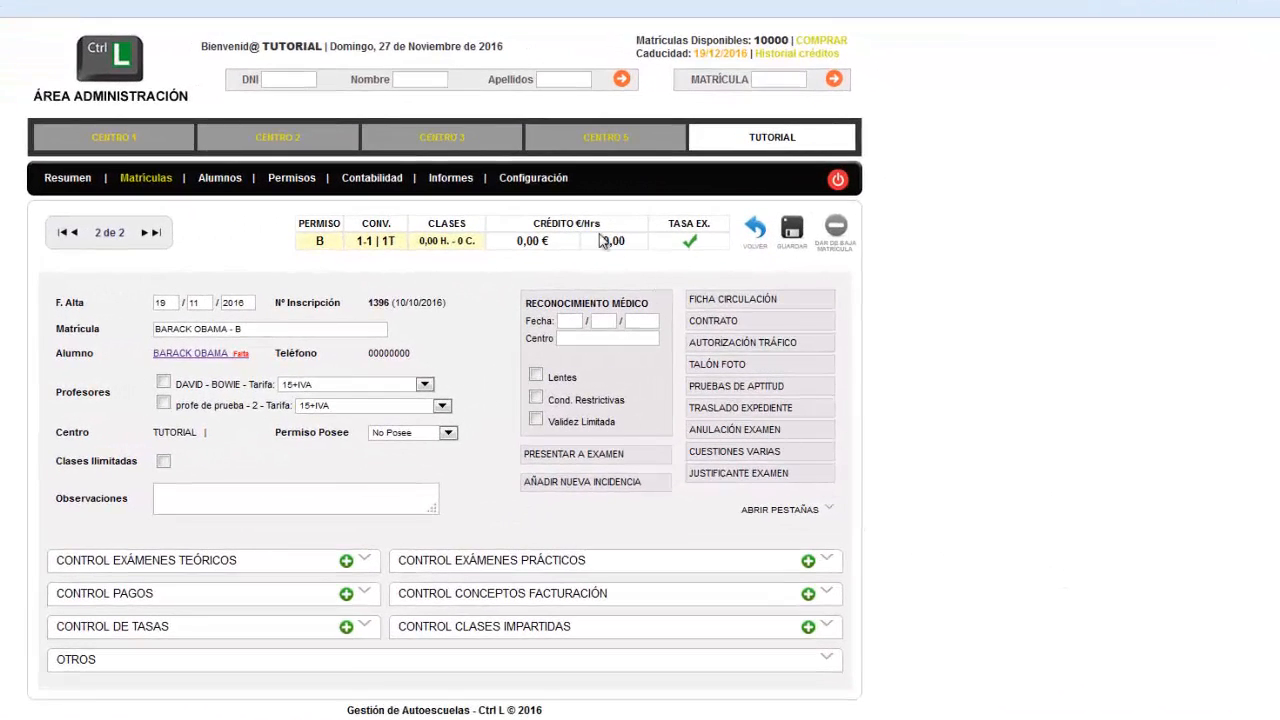
Open the configuration options and try to register the enrolment in the Libro de Matrículas
click(545, 188)
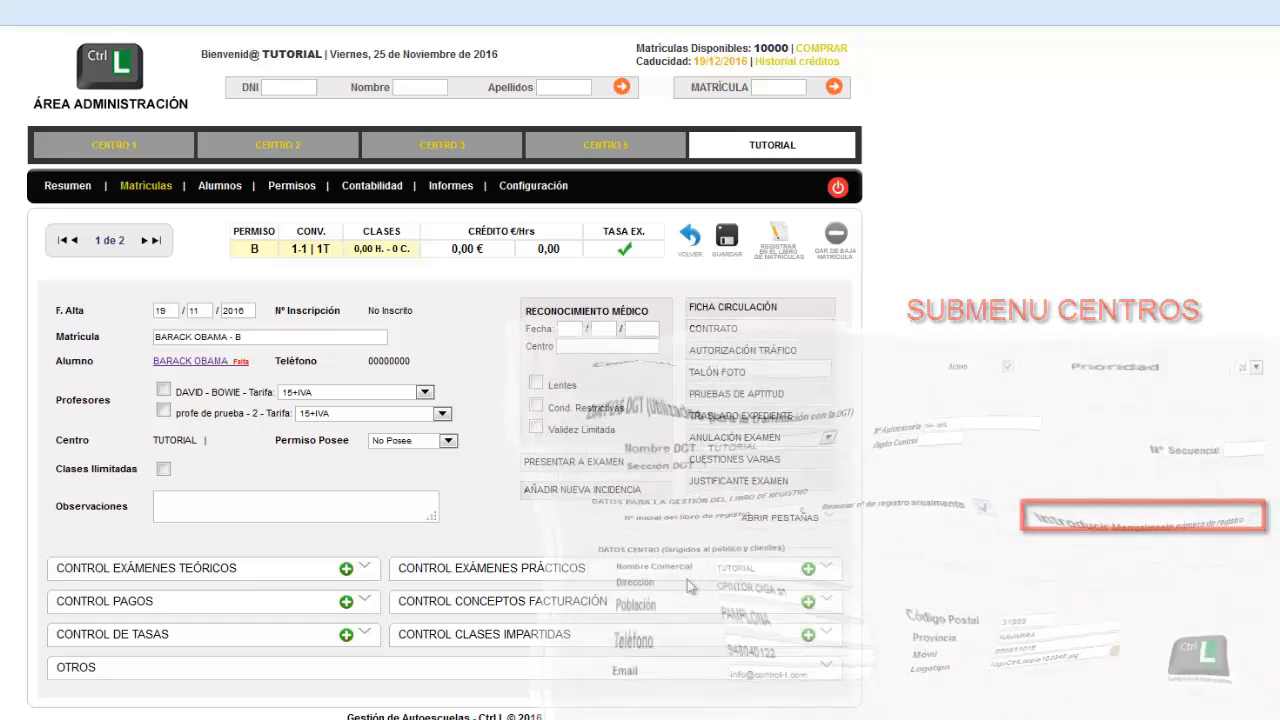
click(777, 241)
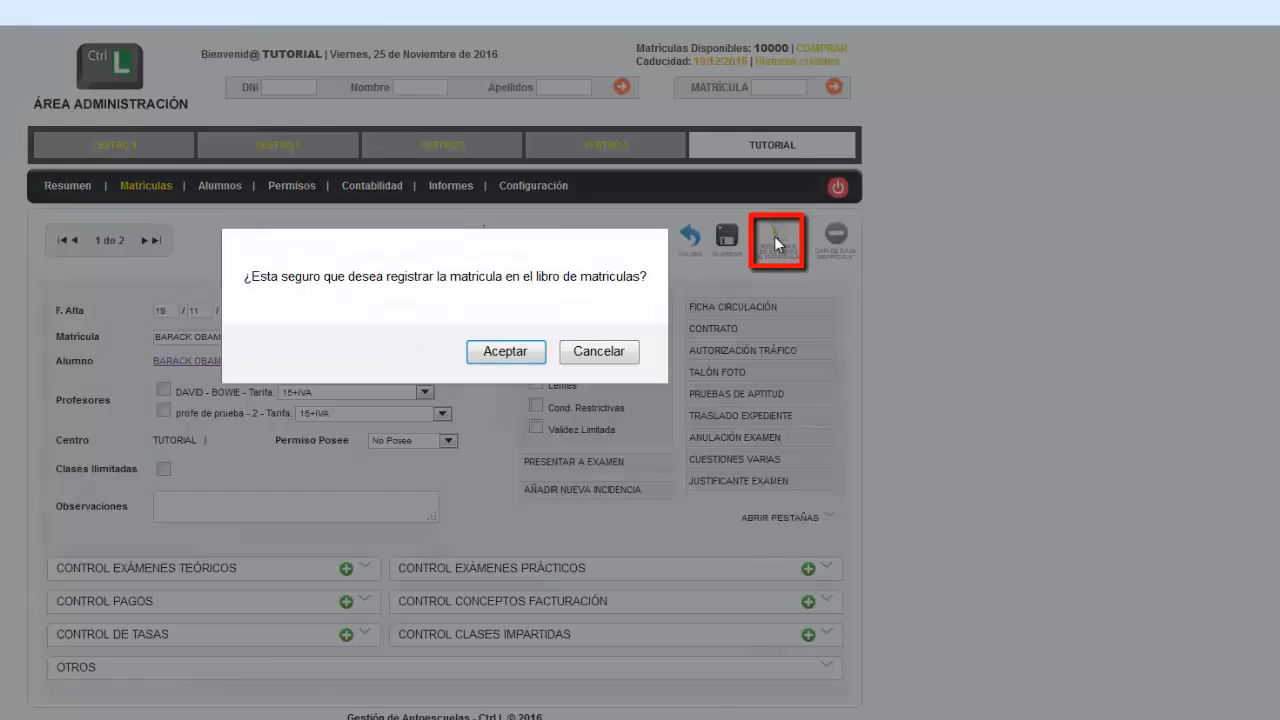
click(516, 354)
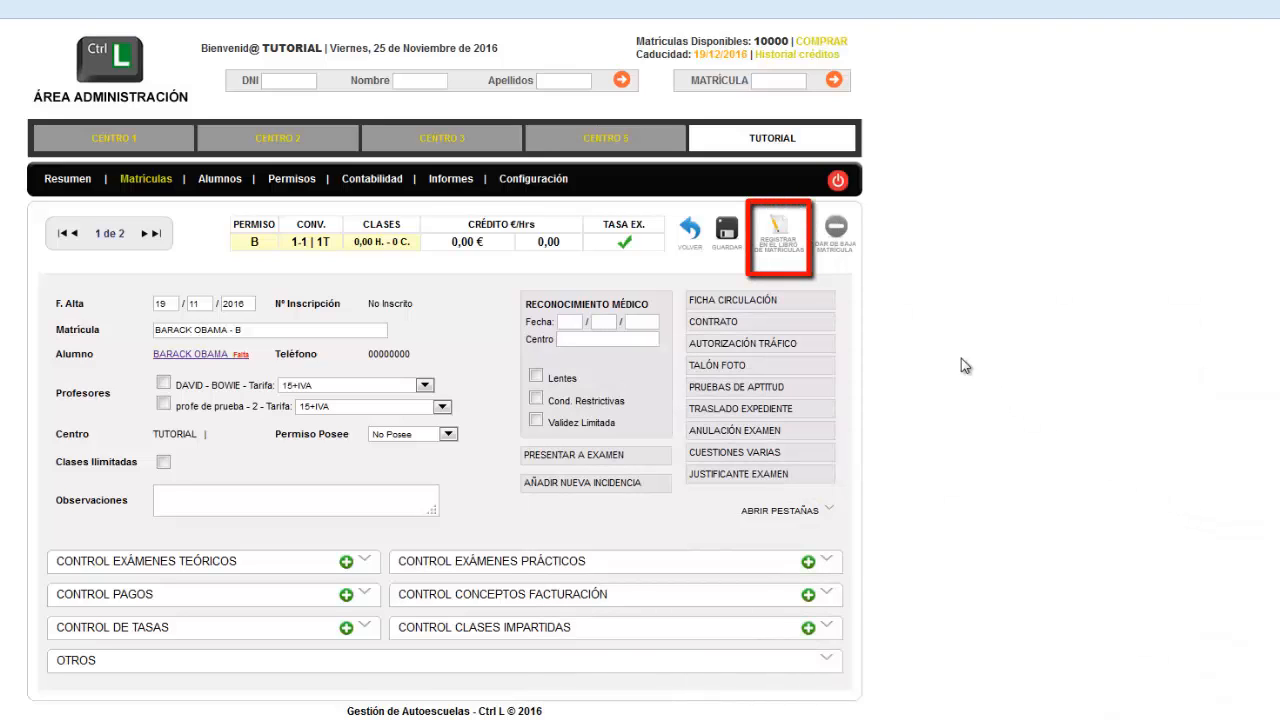
click(782, 228)
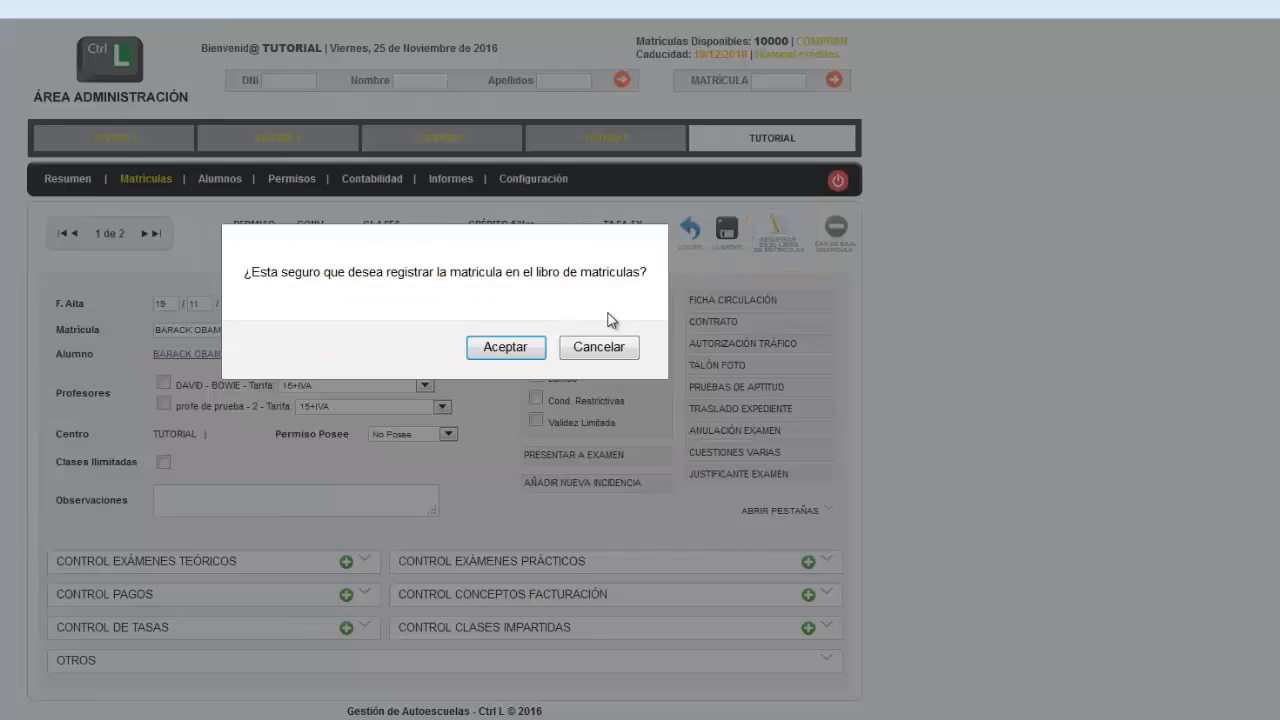
click(500, 348)
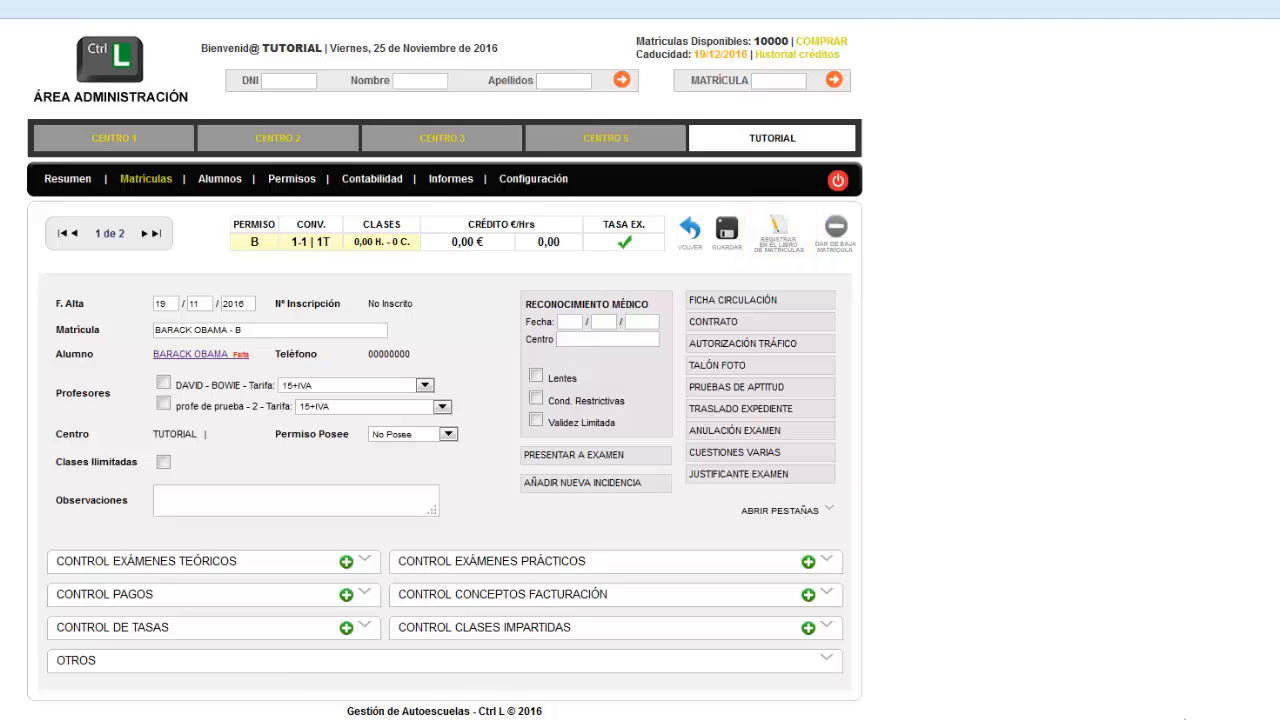
Register the enrolment in the Libro de Matrículas, replacing the proposed inscription number with the student's own one
click(779, 230)
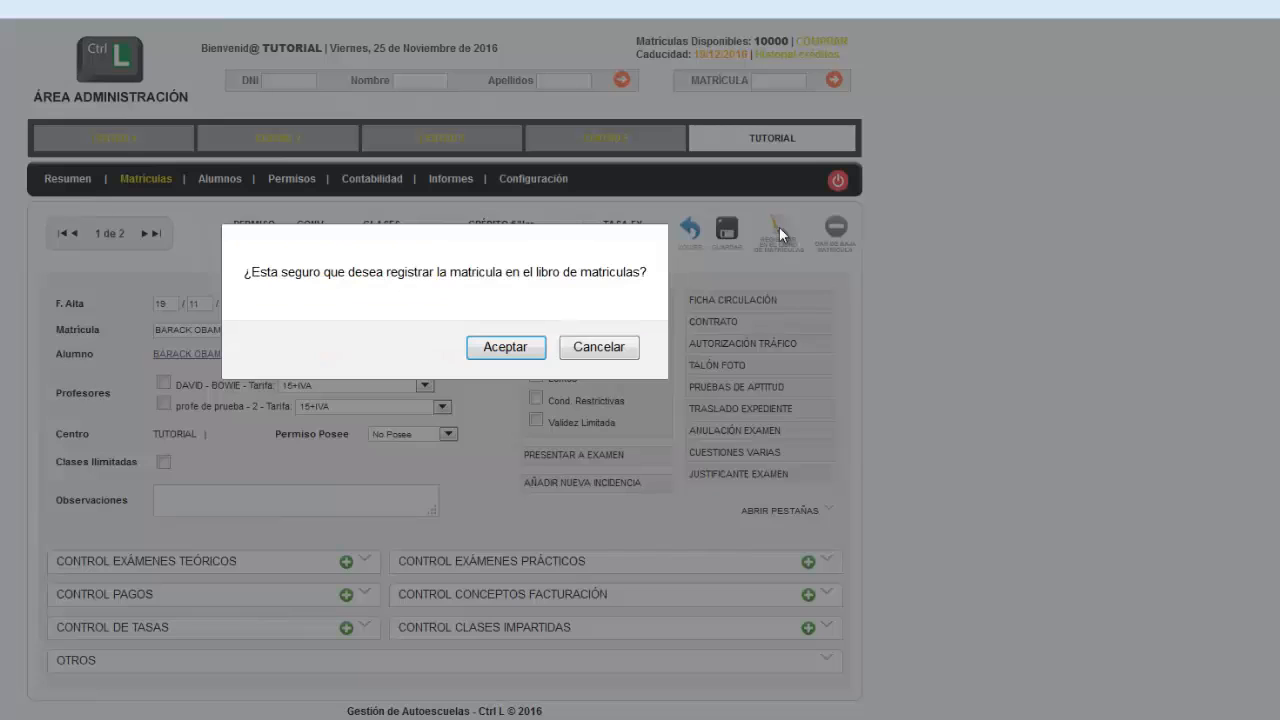
click(515, 349)
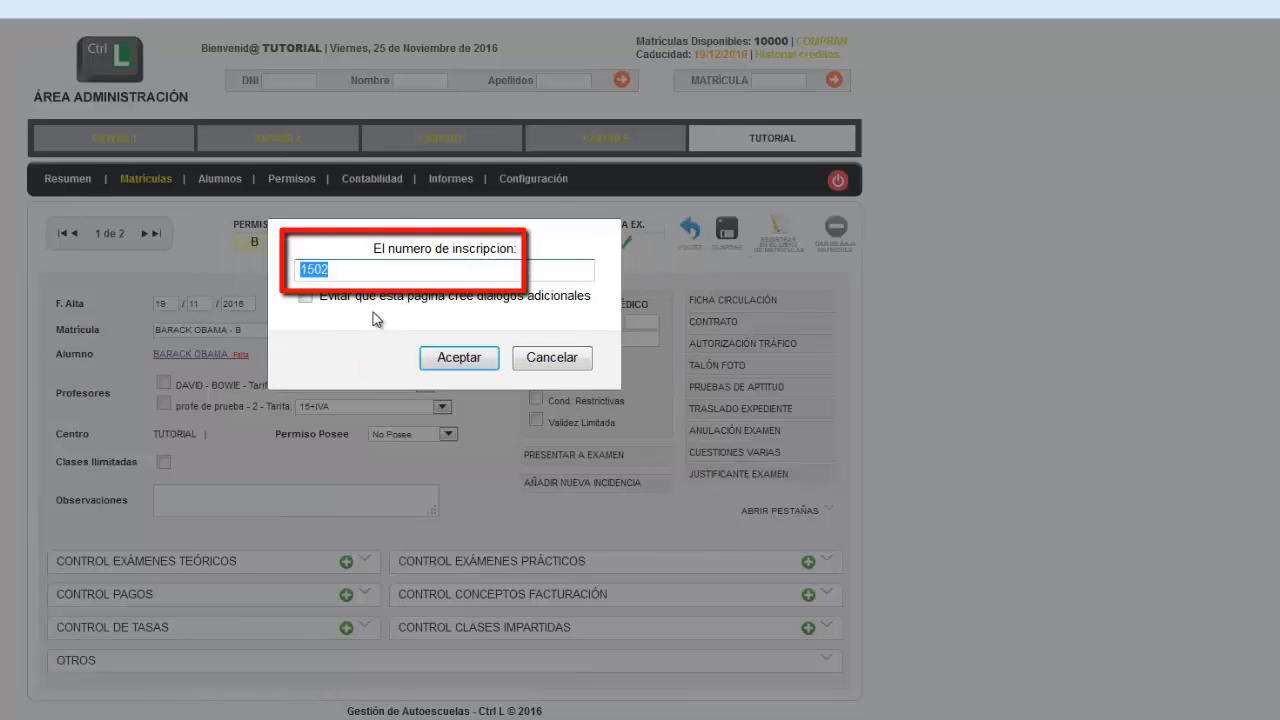
click(296, 270)
drag(334, 269, 258, 265)
text(1496)
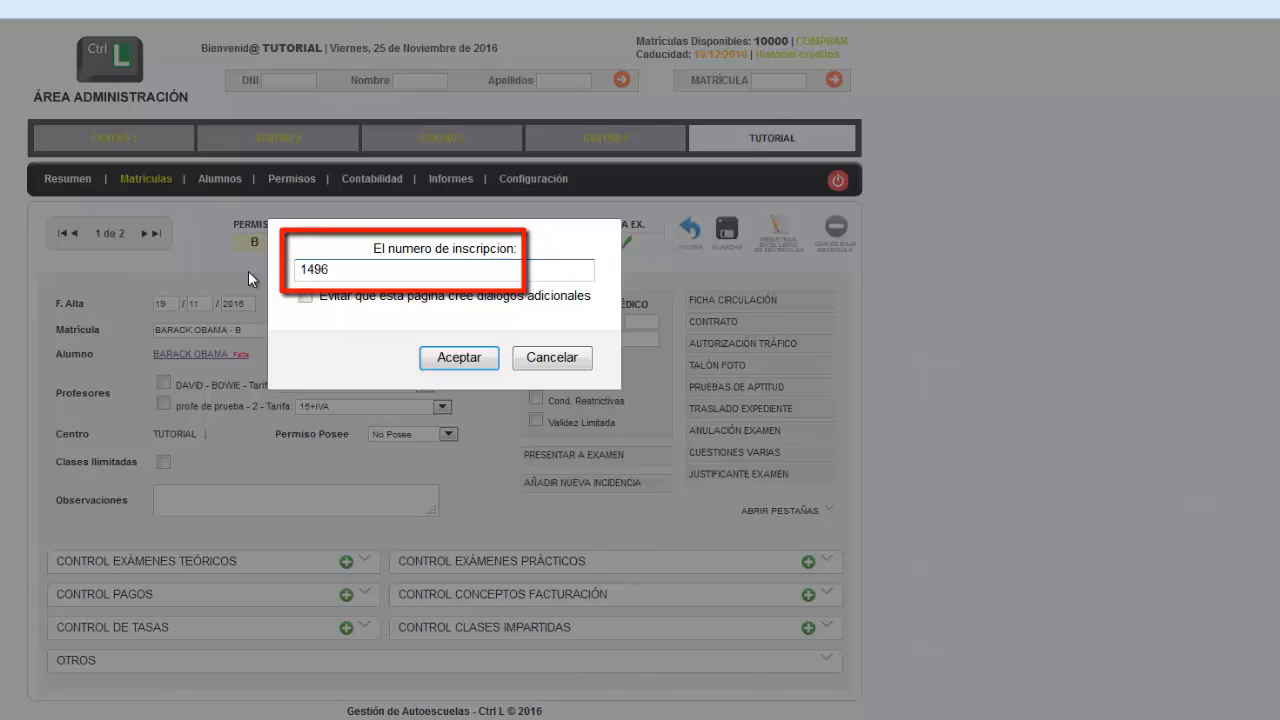
click(455, 358)
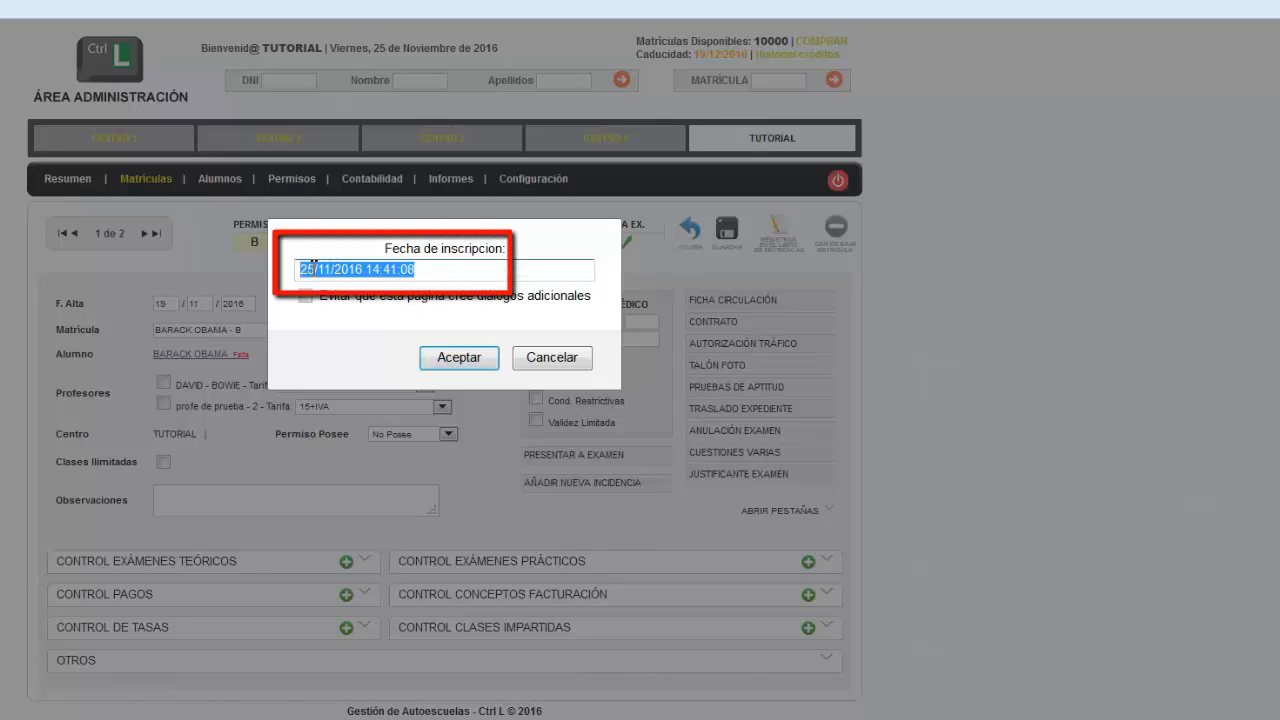
Set the inscription date to 20/10/2016, keeping the time, and accept it
drag(311, 268, 291, 276)
text(20)
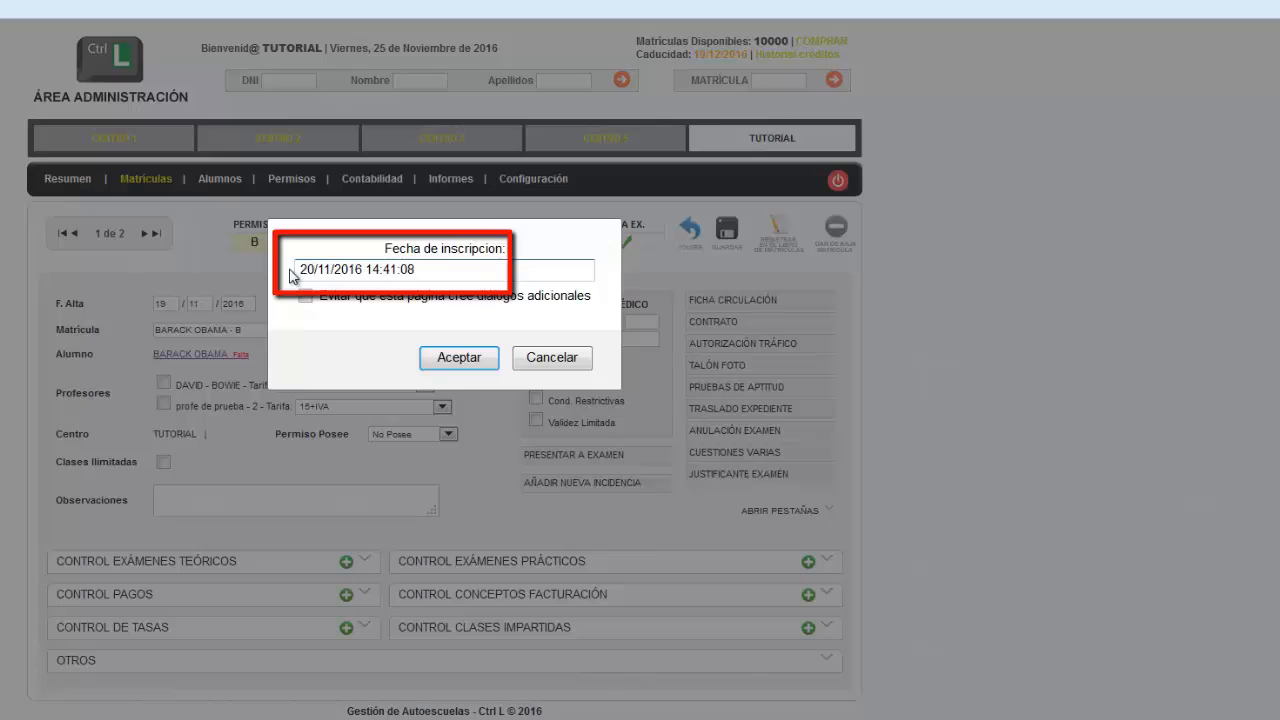
click(328, 268)
key(Delete)
text(0)
click(452, 358)
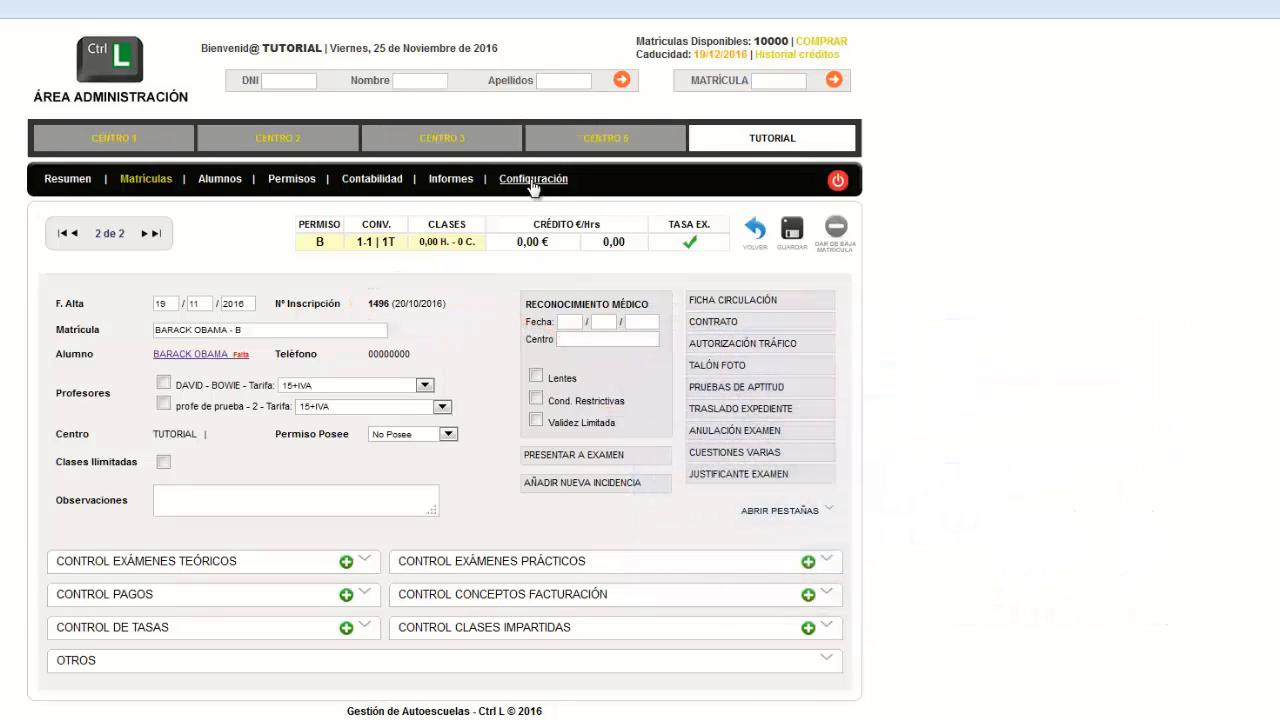
In the Libro Registro Alumnos, replace the student's inscription number, set the inscription date to 10/10/2016 and update the record
click(533, 181)
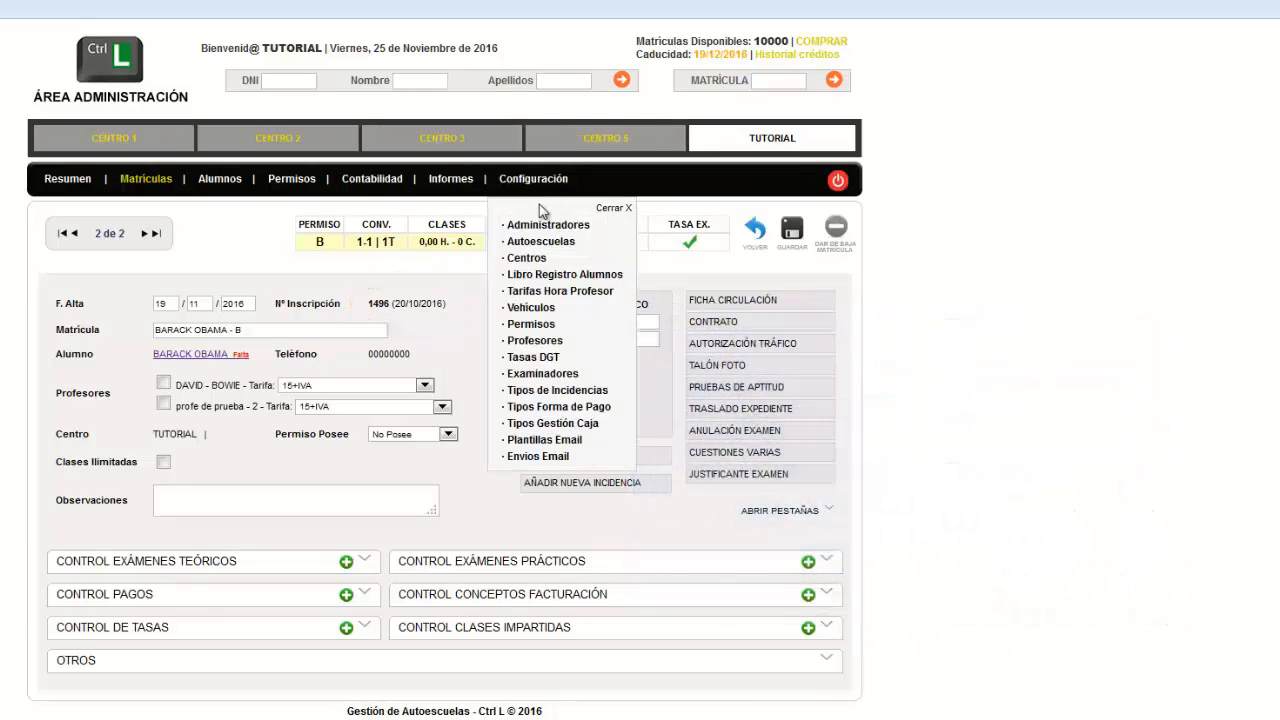
click(545, 276)
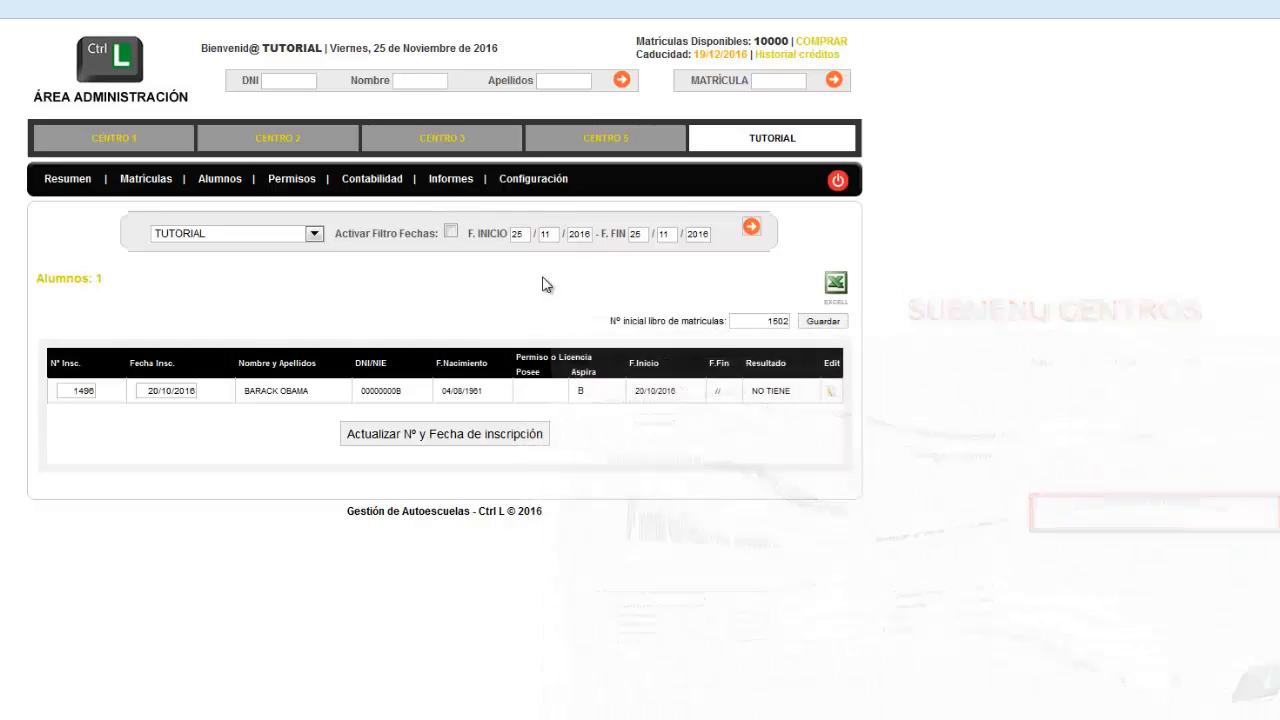
drag(70, 391, 122, 391)
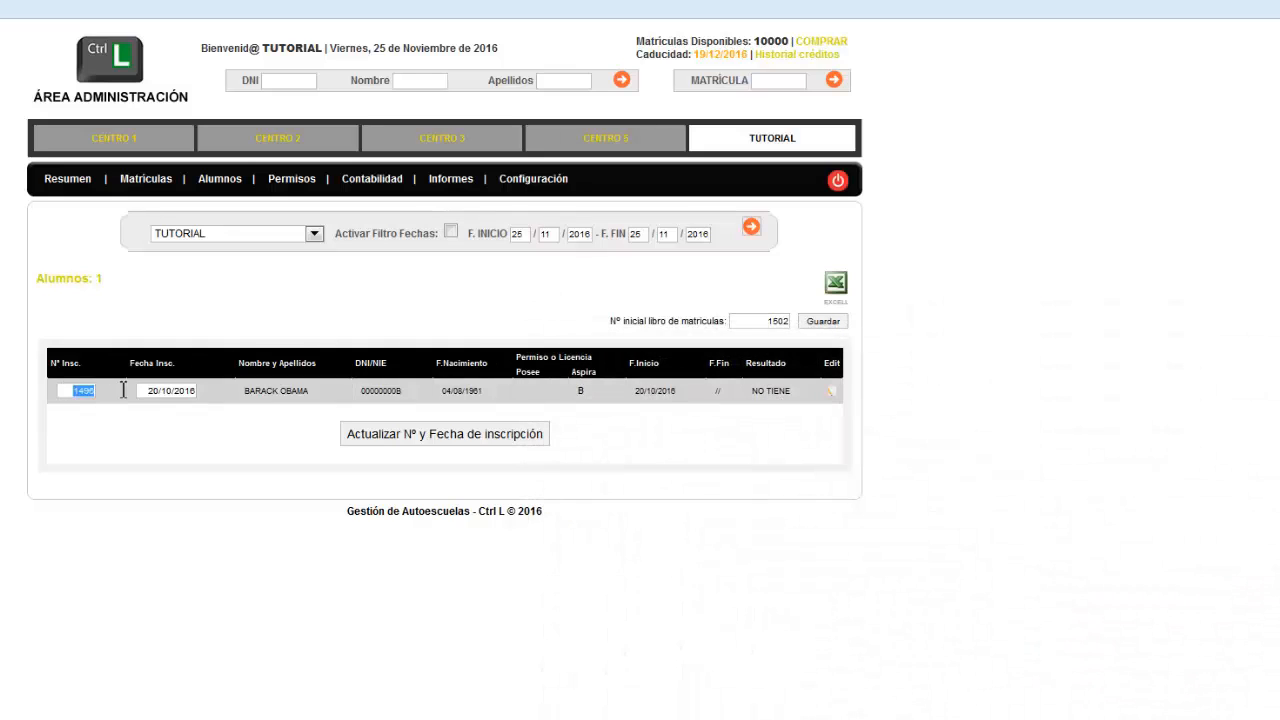
text(1)
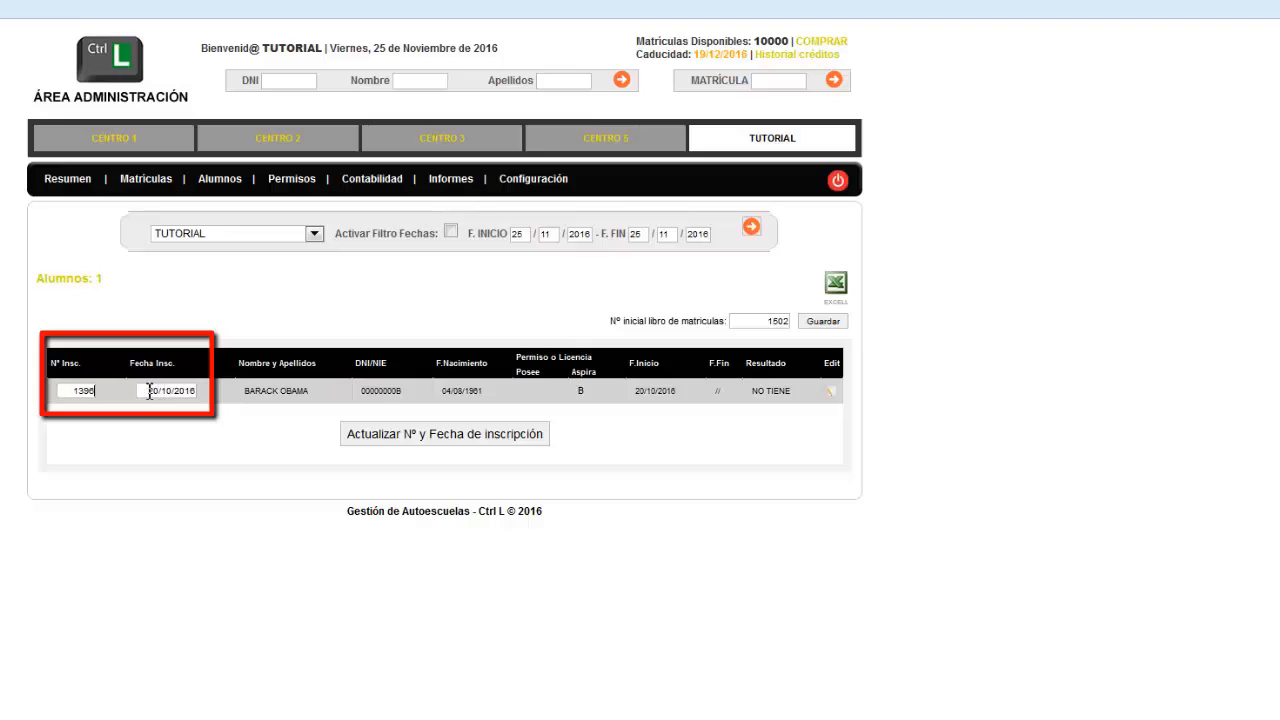
drag(149, 391, 160, 390)
text(10)
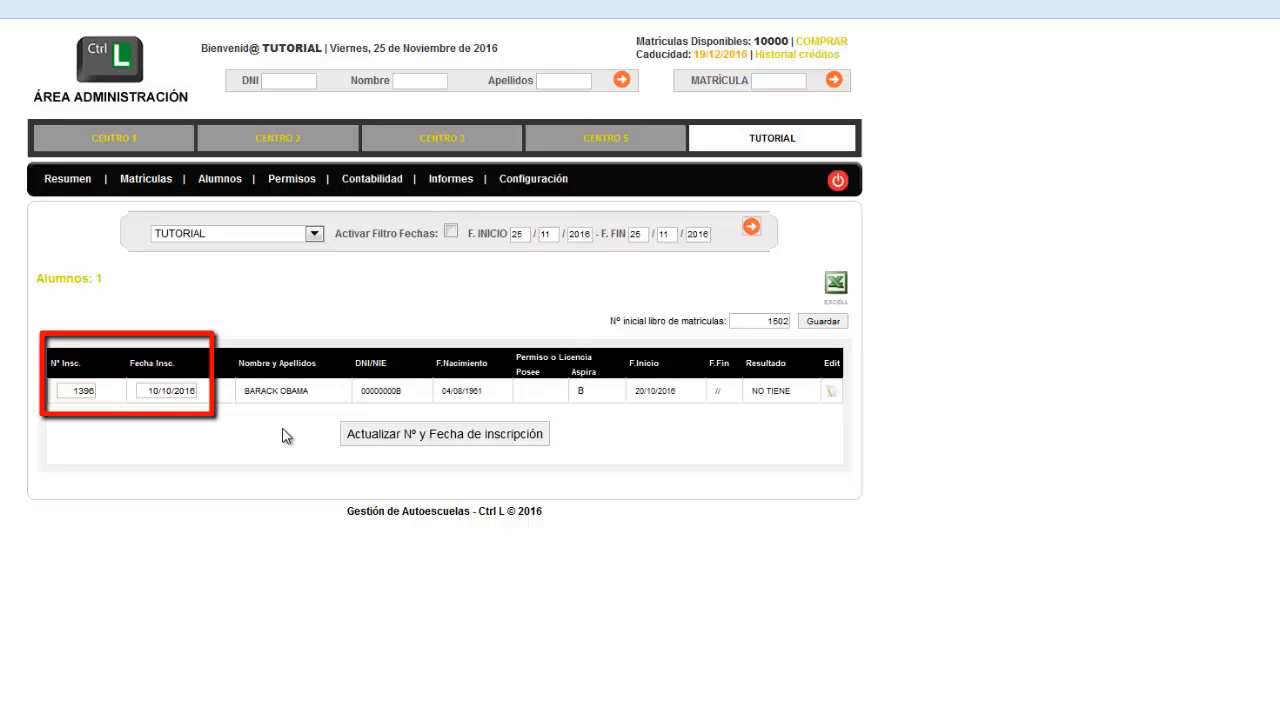
click(364, 440)
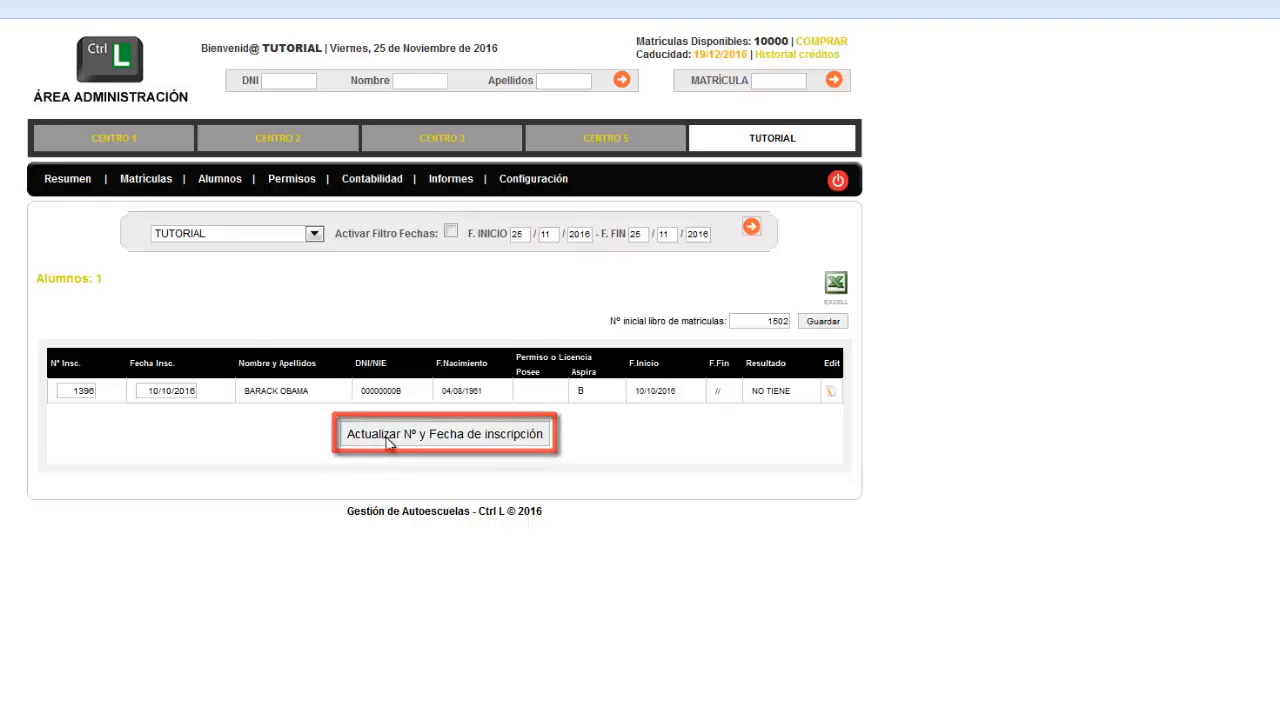
Go to the Centros configuration and open the TUTORIAL centre for editing
click(535, 180)
click(529, 258)
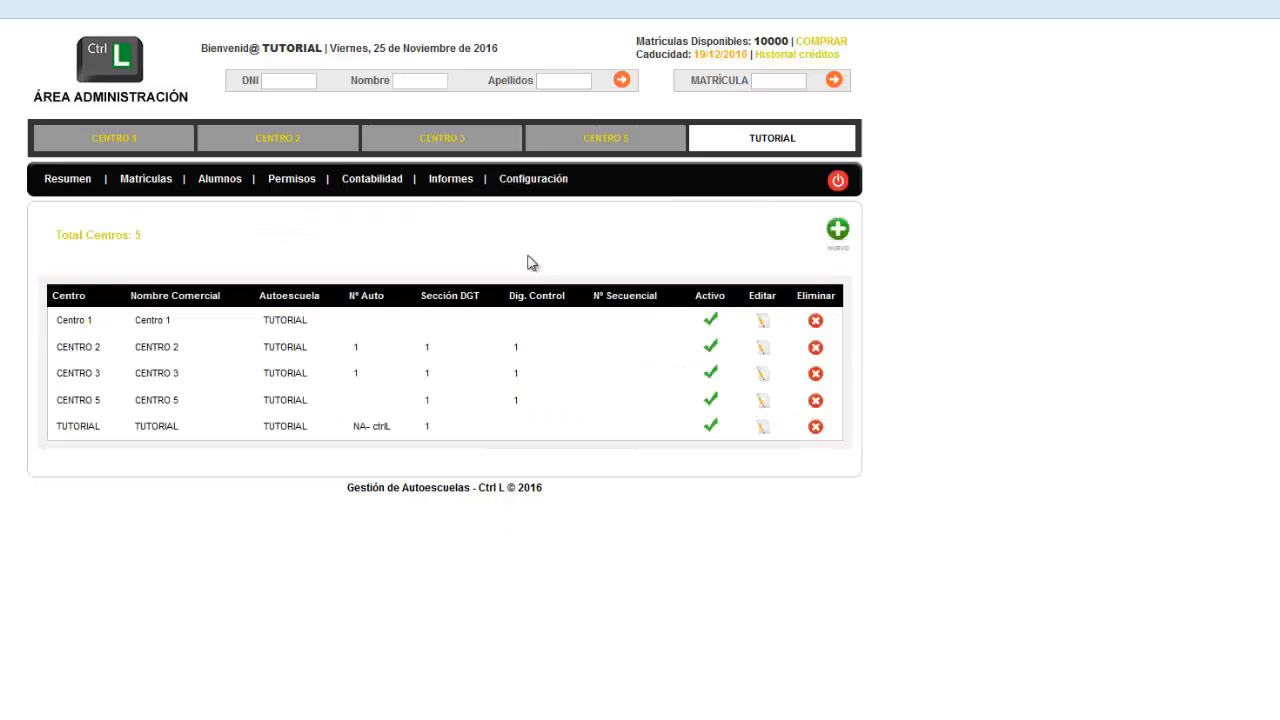
click(761, 429)
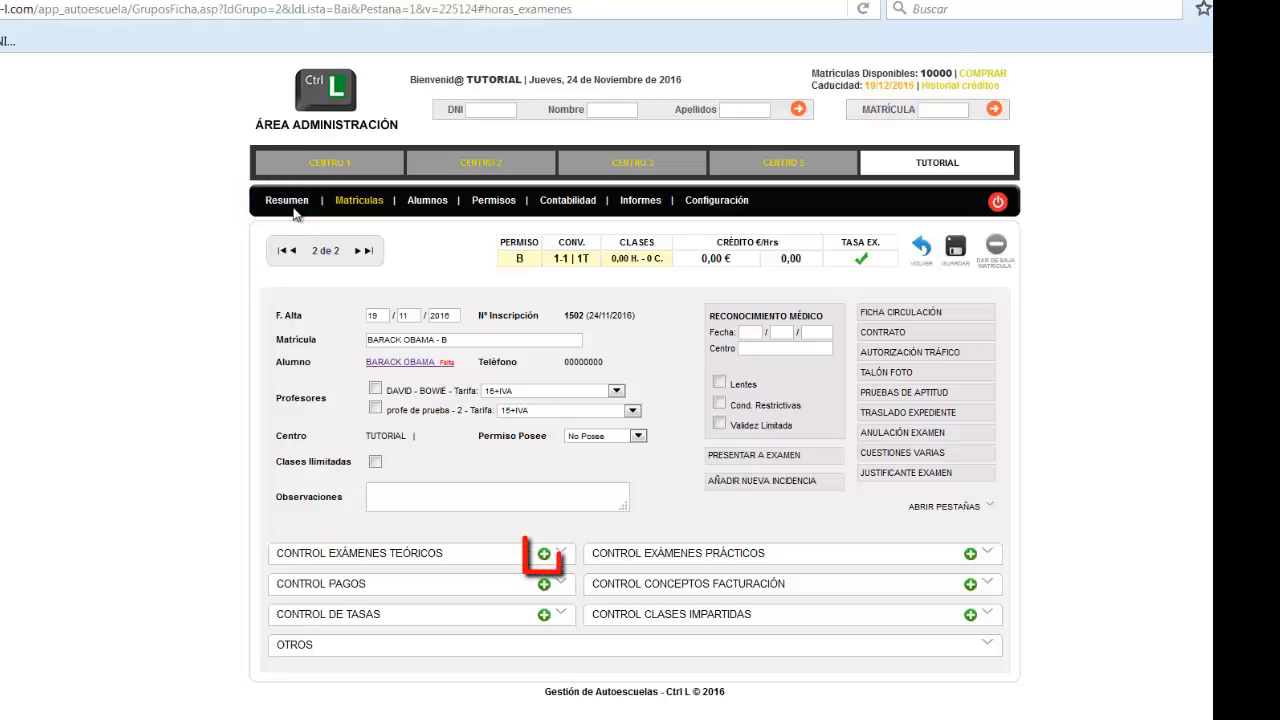
Add a theory exam to the student's enrolment with the DGT exam date 27/11/2016
click(544, 550)
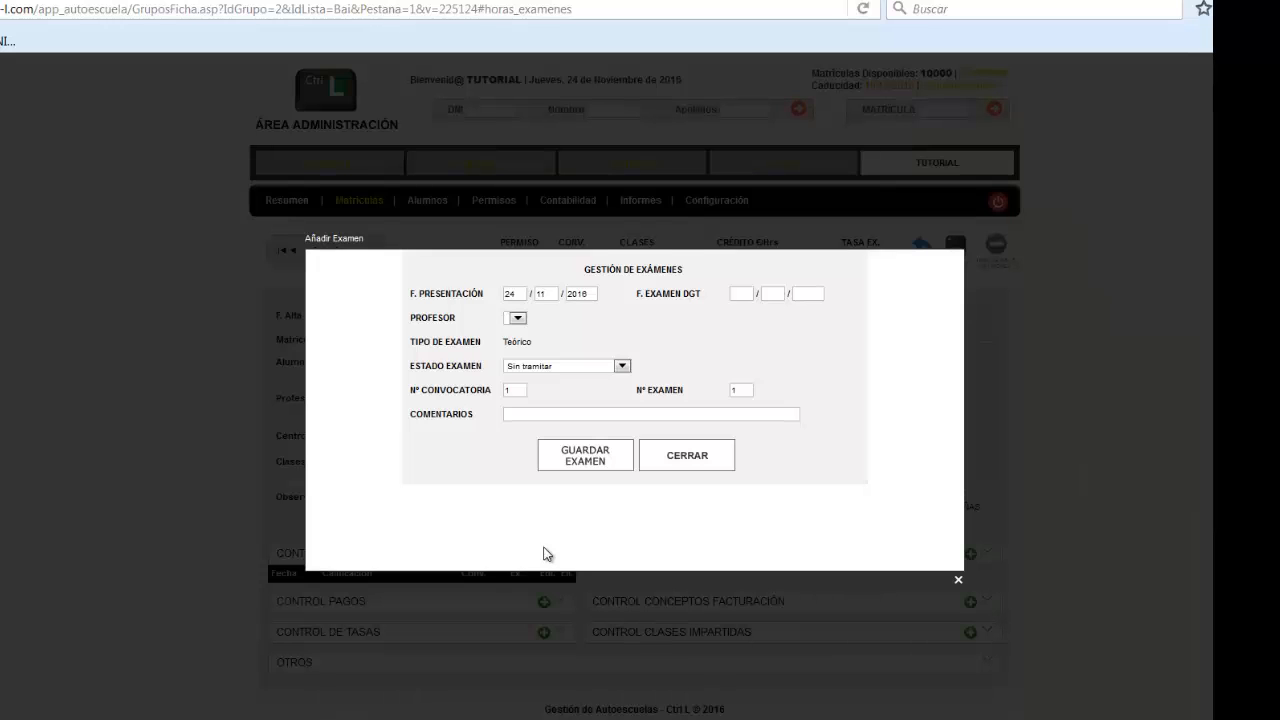
click(740, 294)
text(27)
key(Tab)
text(11)
key(Tab)
text(2016)
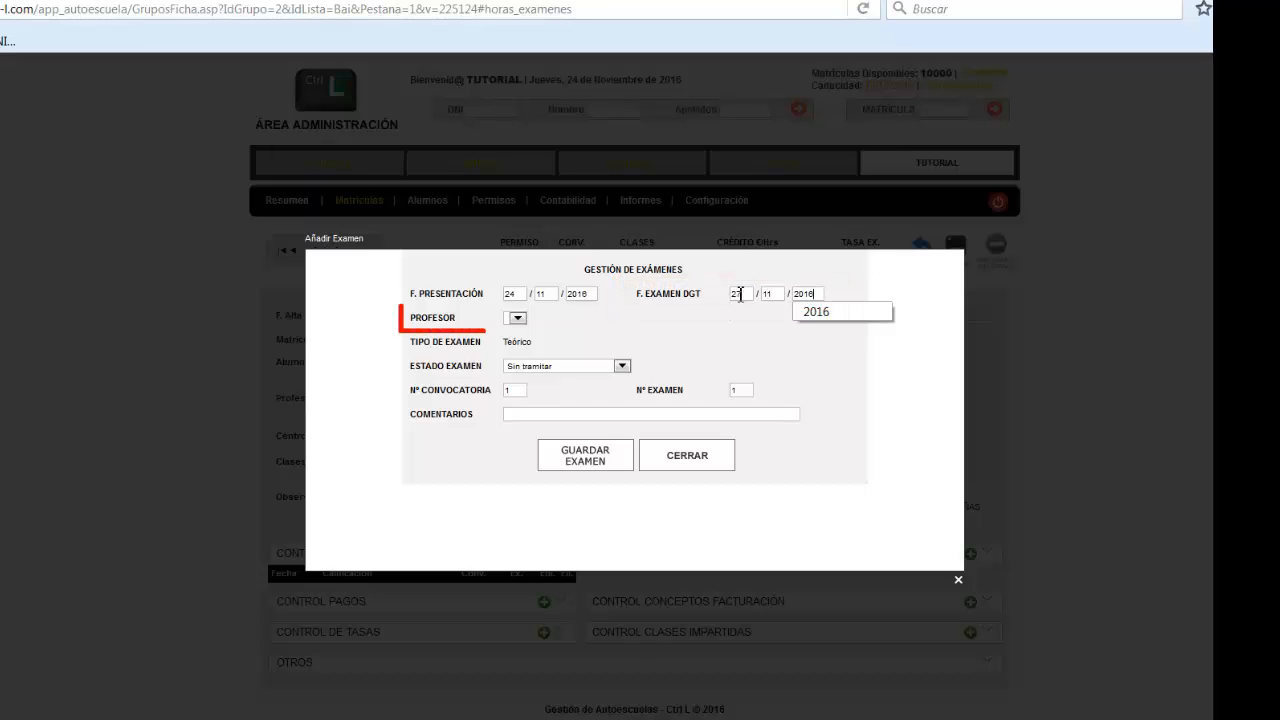
click(741, 314)
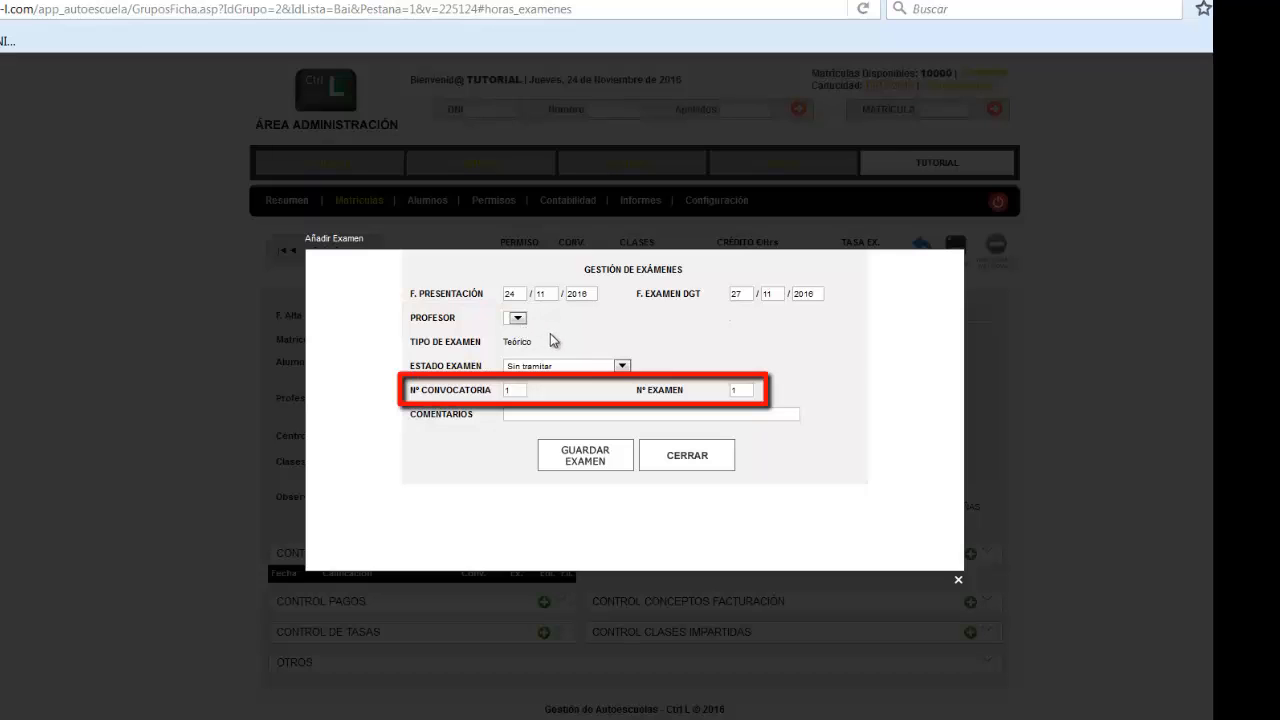
Set the first theory exam's state to No Apto, save the exam and close its form
click(622, 367)
click(600, 416)
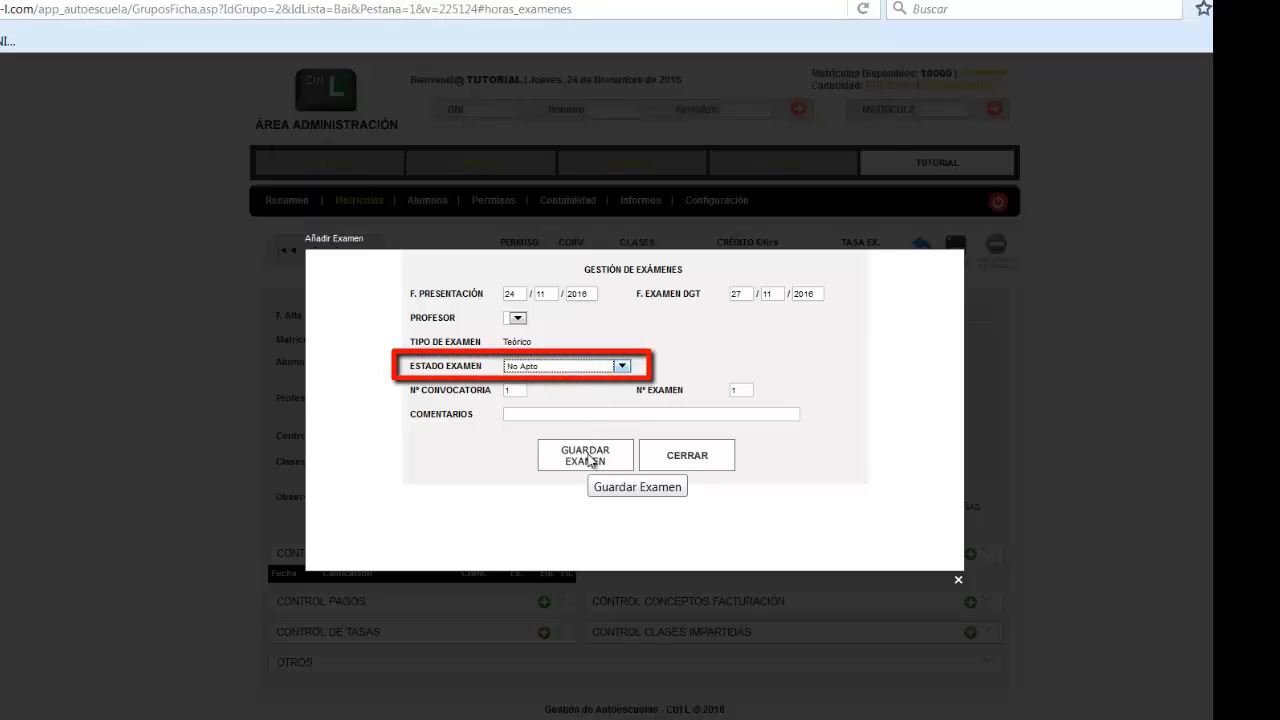
click(591, 461)
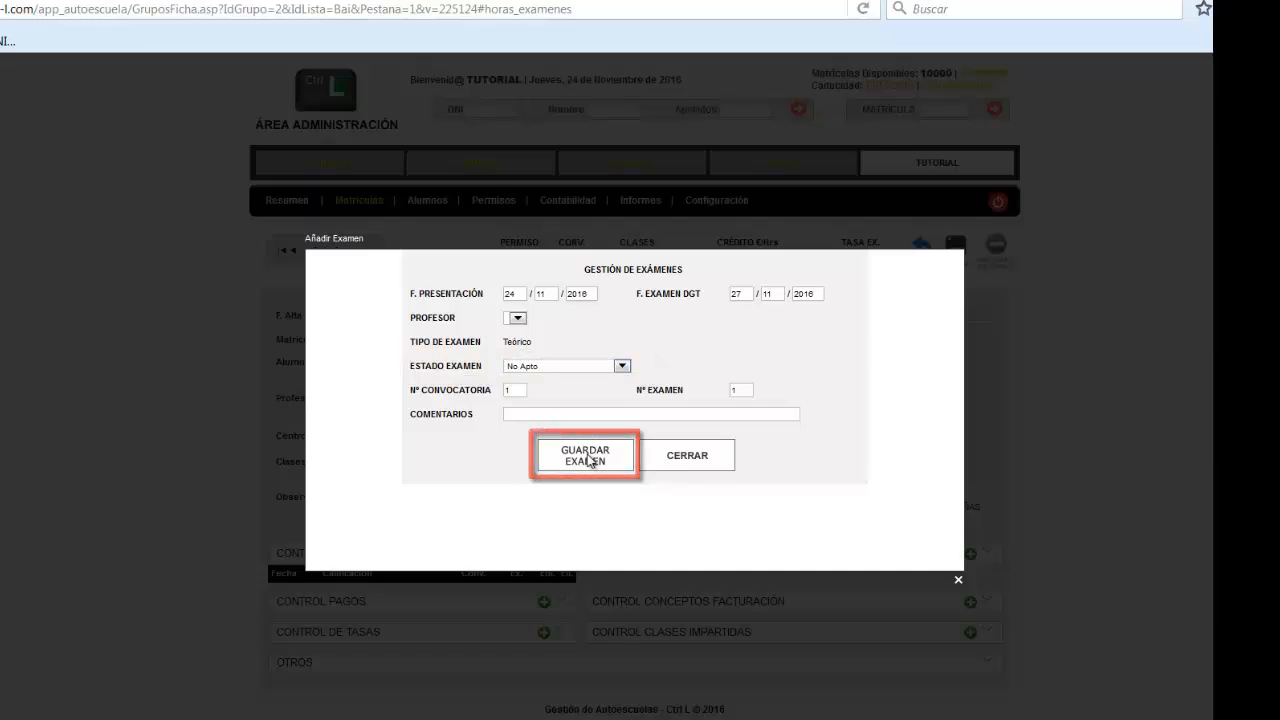
click(669, 534)
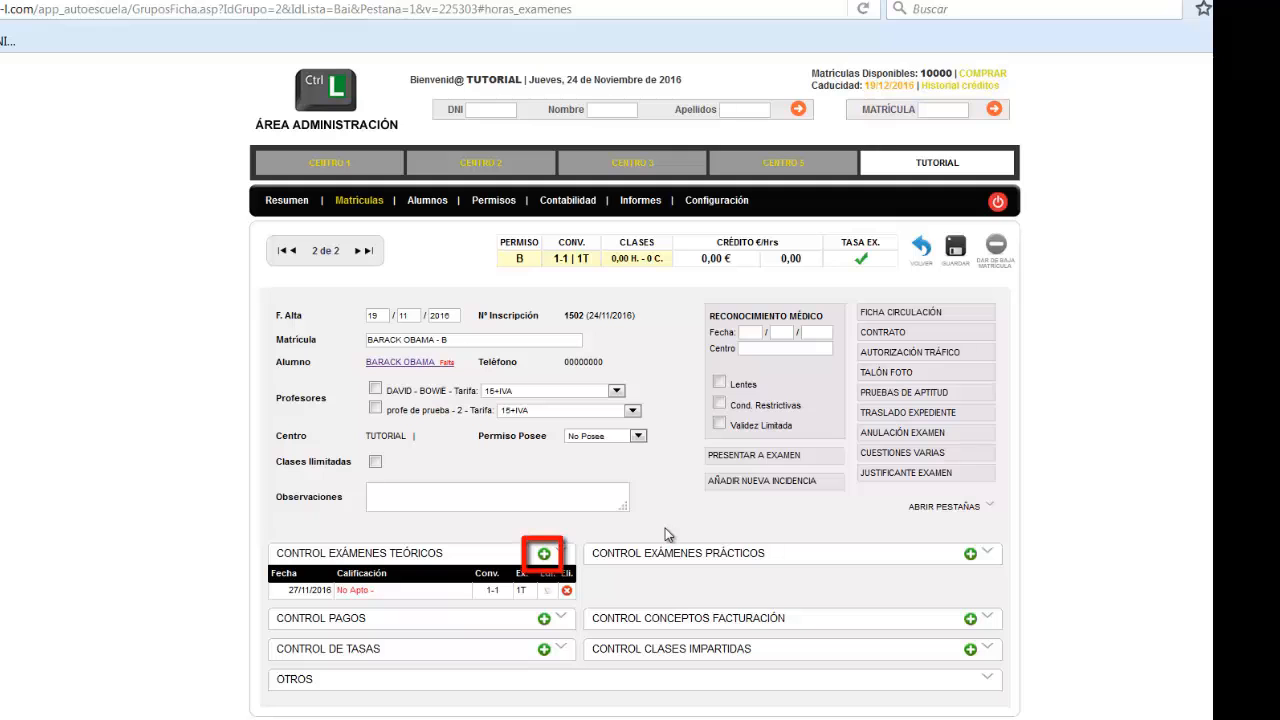
Add a second theory exam with presentation date 25/11/2016 and DGT exam date 28/11/2016
click(543, 553)
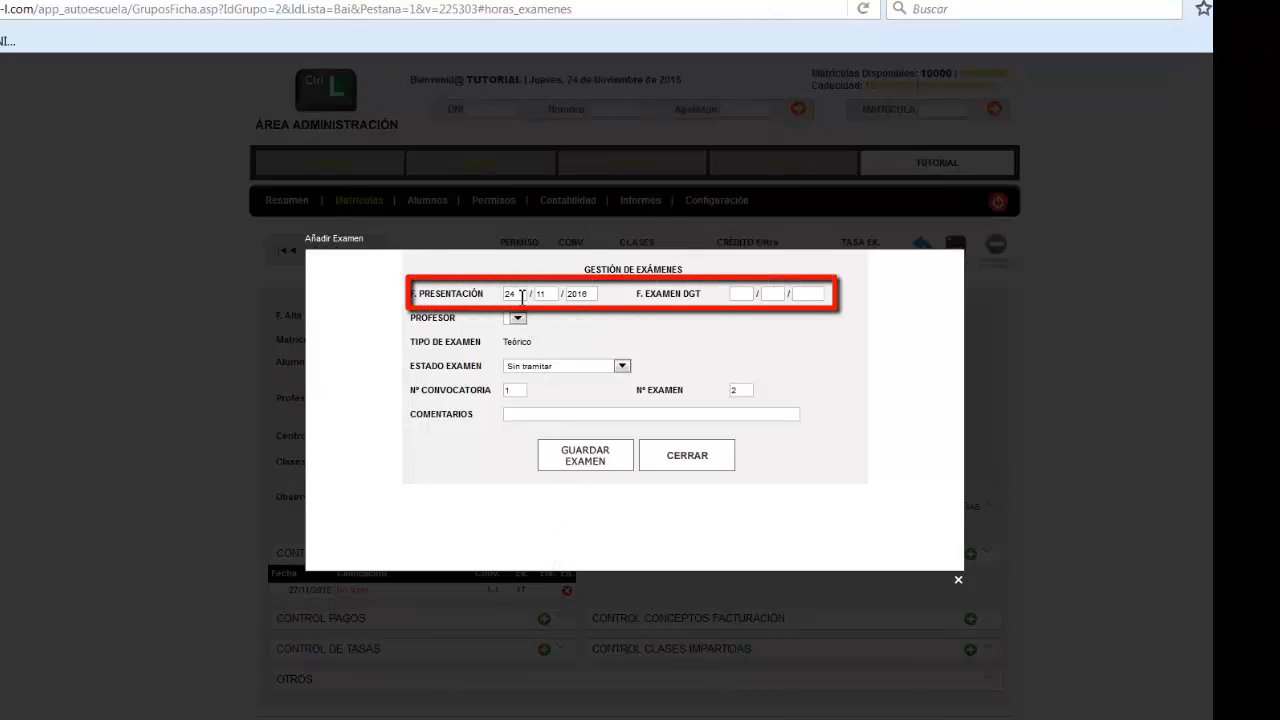
drag(522, 296, 491, 293)
text(25)
key(Tab)
key(Tab)
key(Tab)
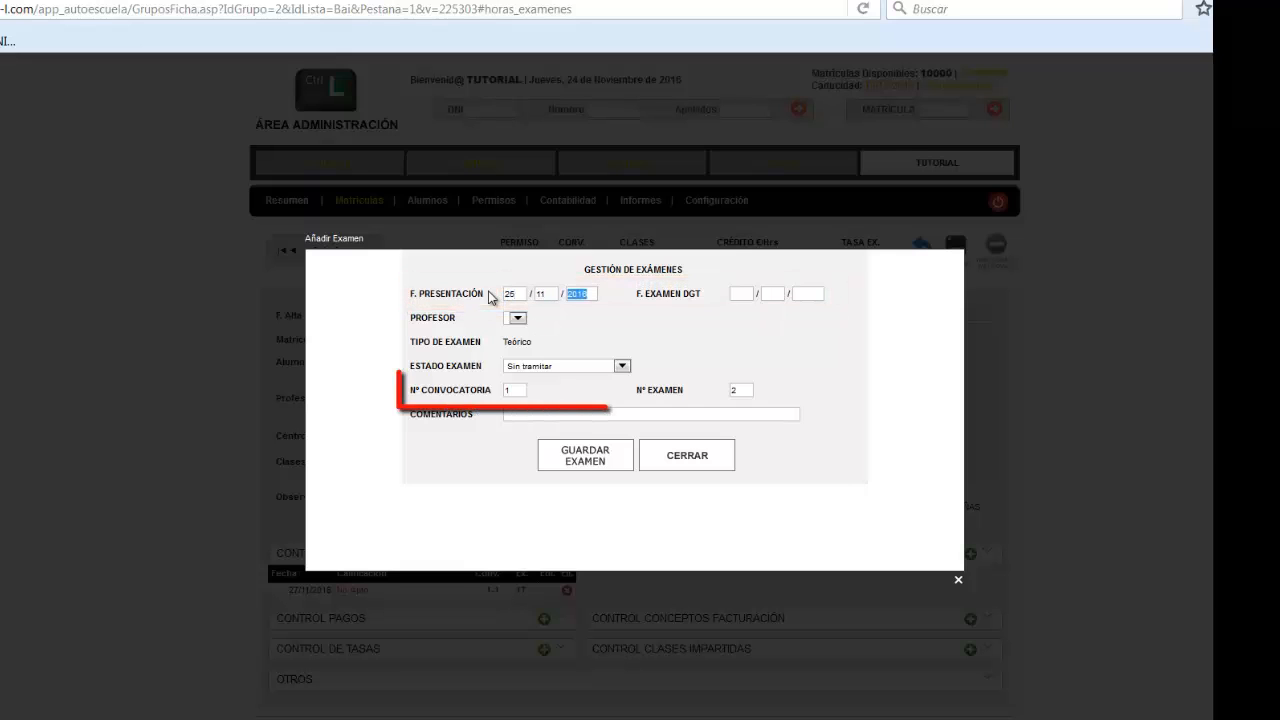
text(28)
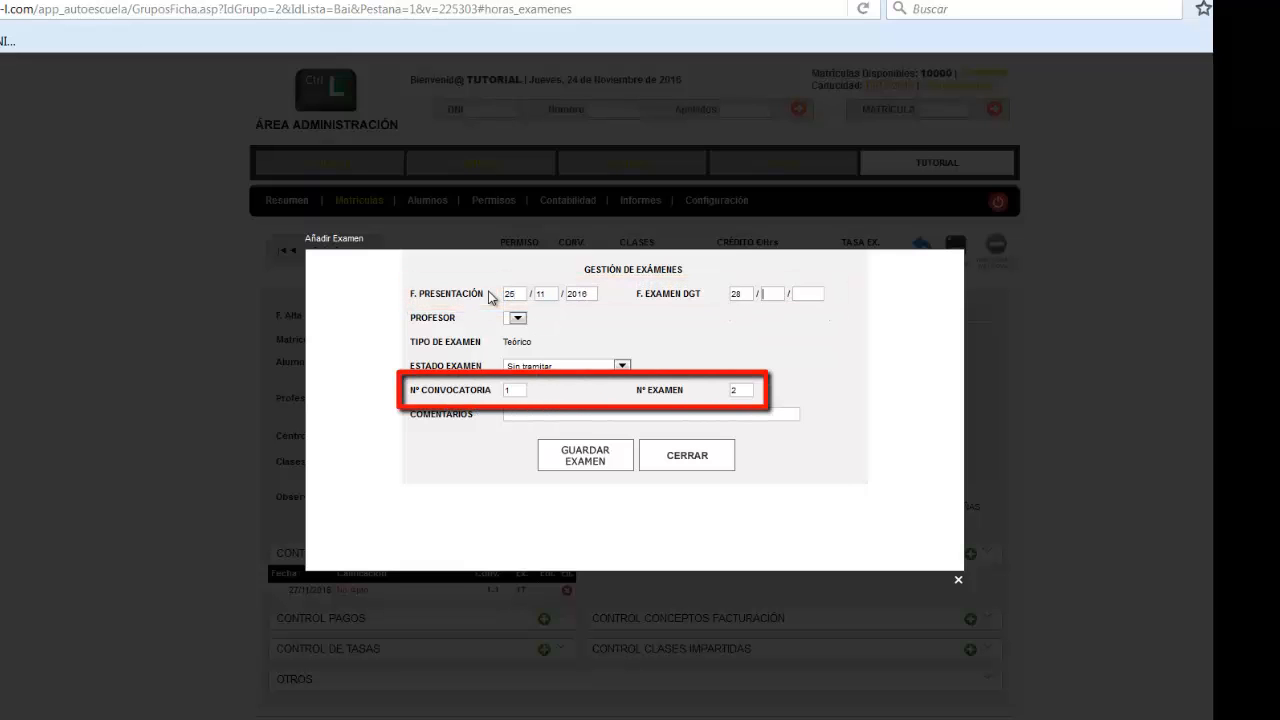
key(Tab)
text(11)
key(Tab)
text(2016)
key(Tab)
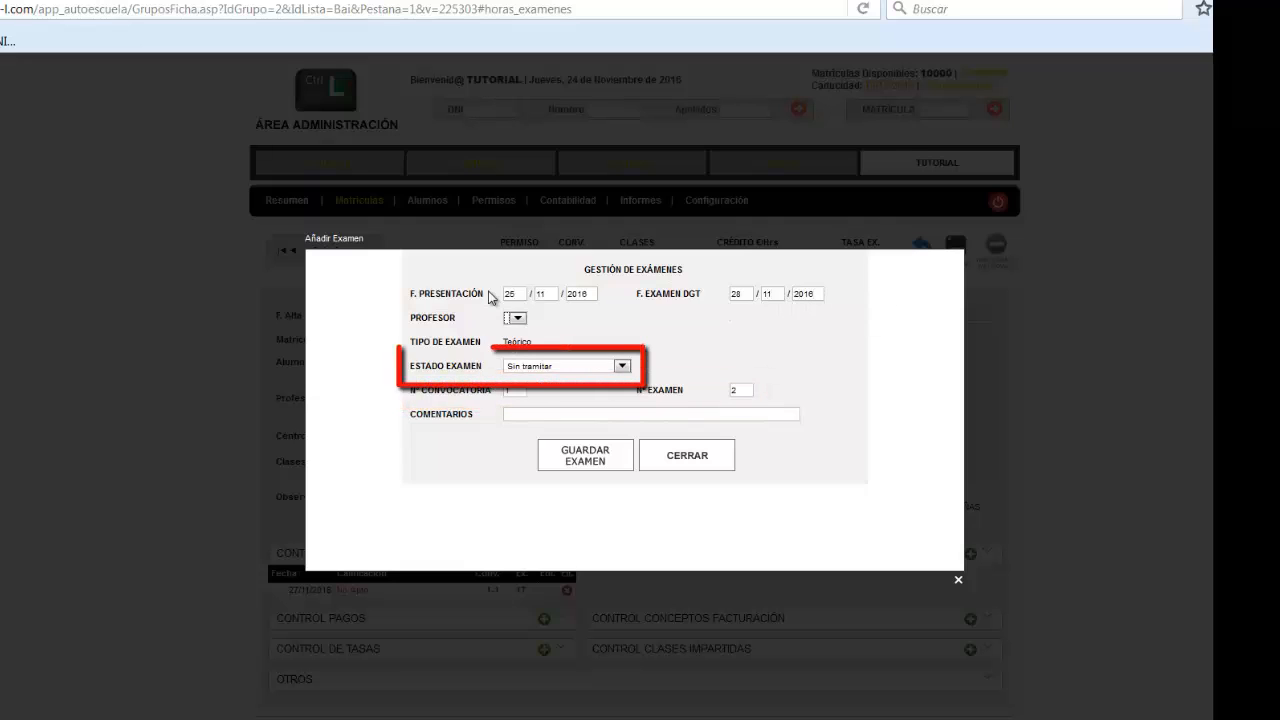
Mark the second theory exam as No Apto, save it and close the exam form
click(622, 367)
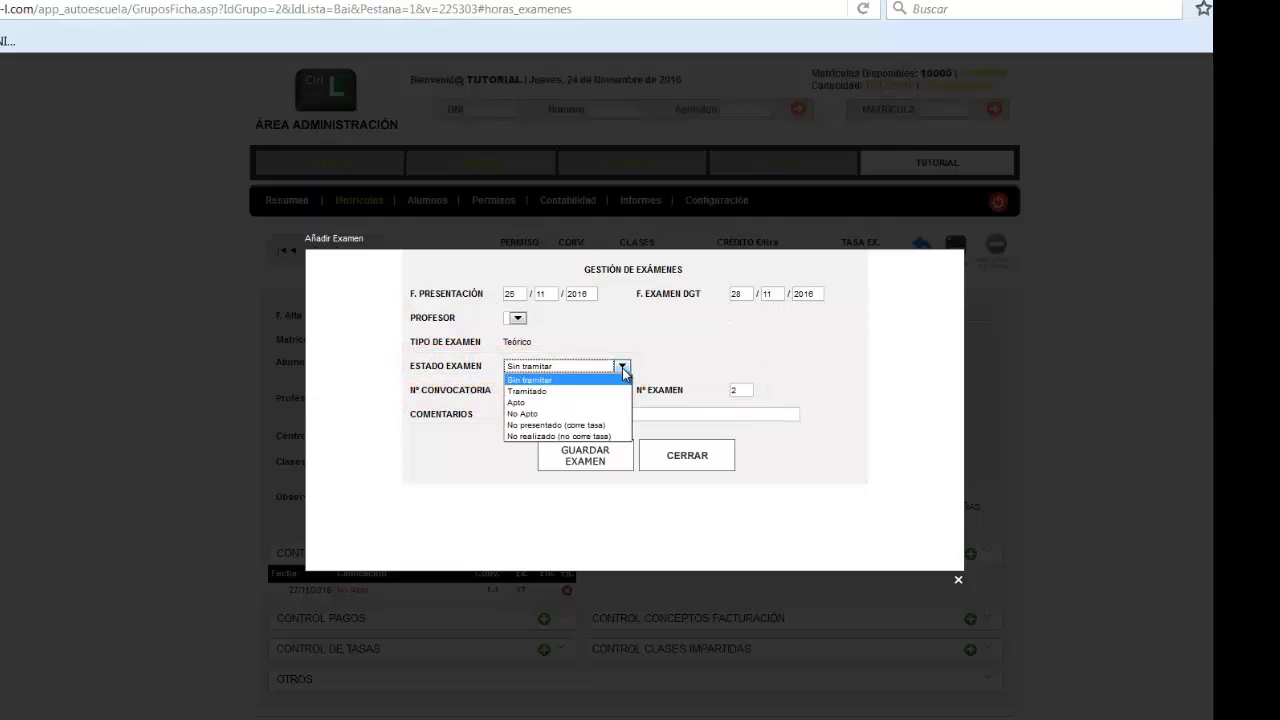
click(600, 413)
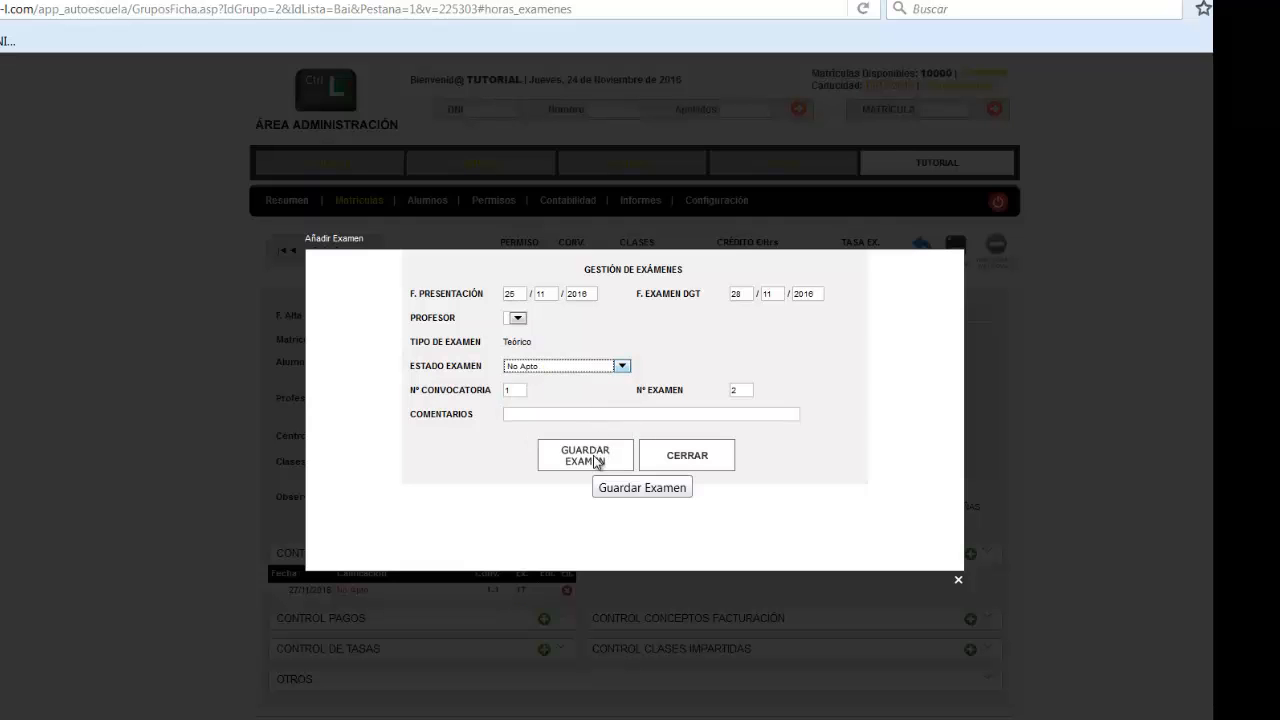
click(596, 461)
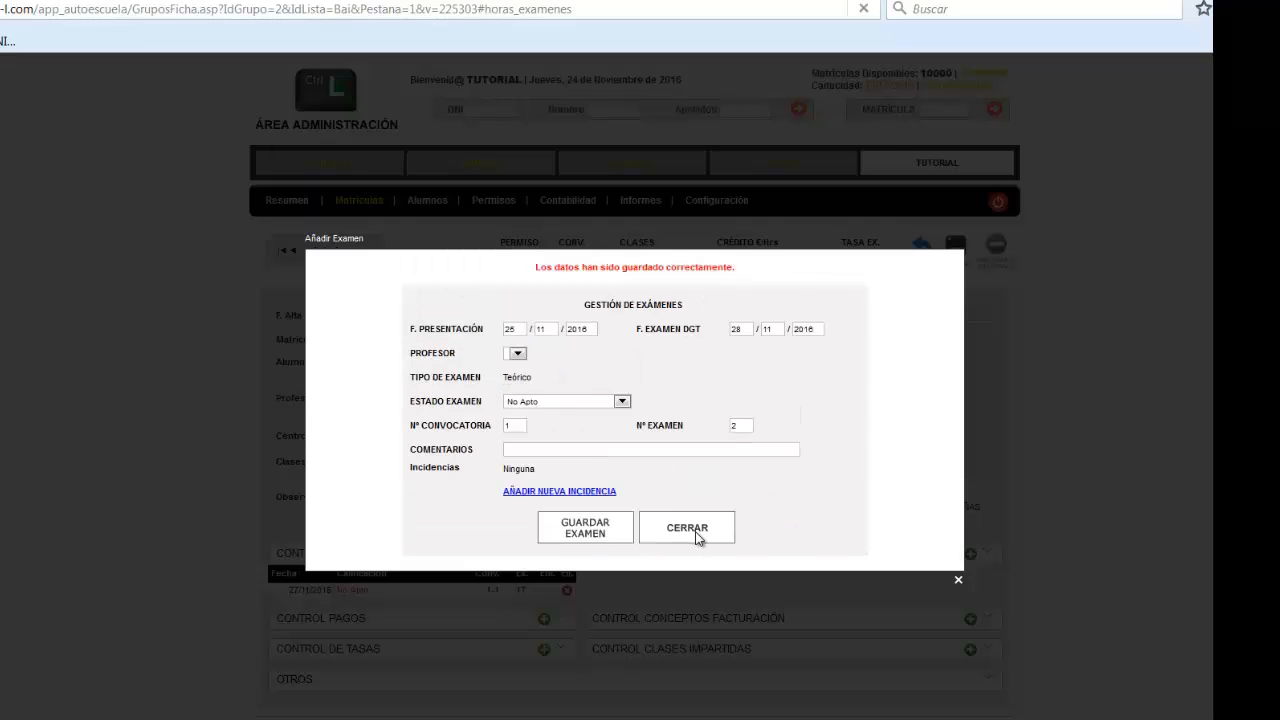
click(697, 536)
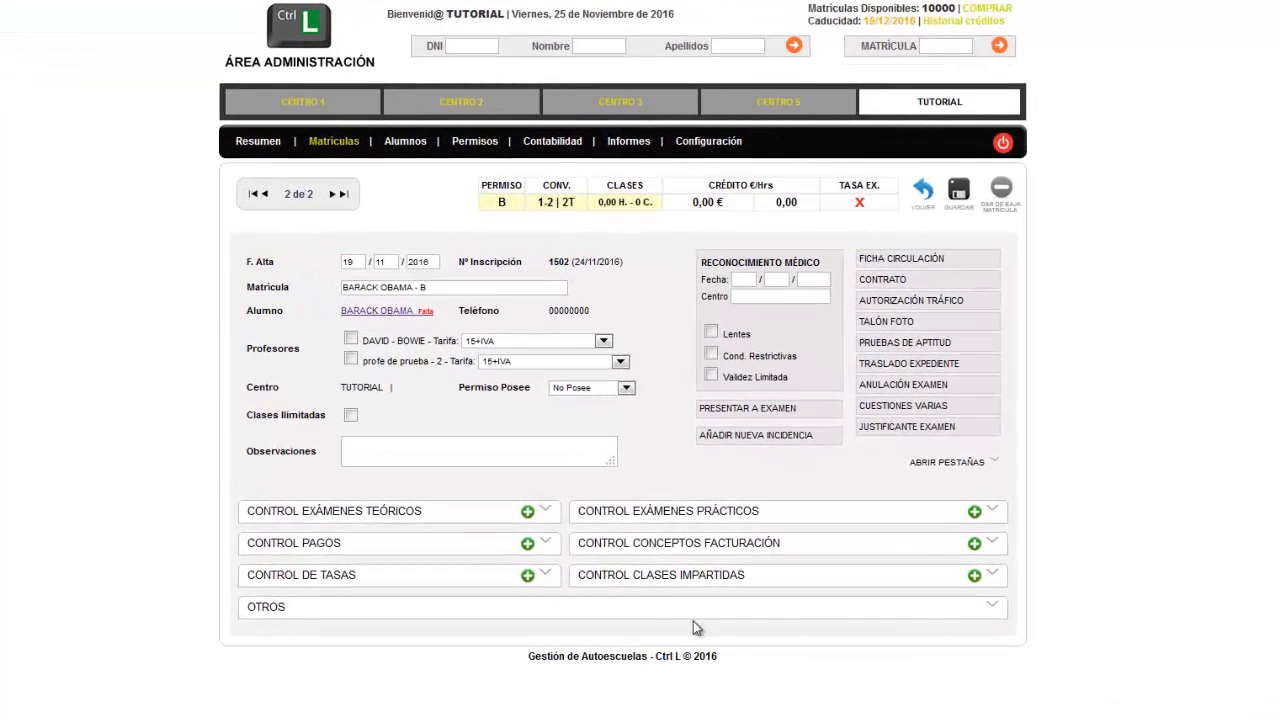
Add a 90,30 € Tasa de Examen to the enrolment, paid in Efectivo and marked as Tramitada, then save and close it
click(527, 578)
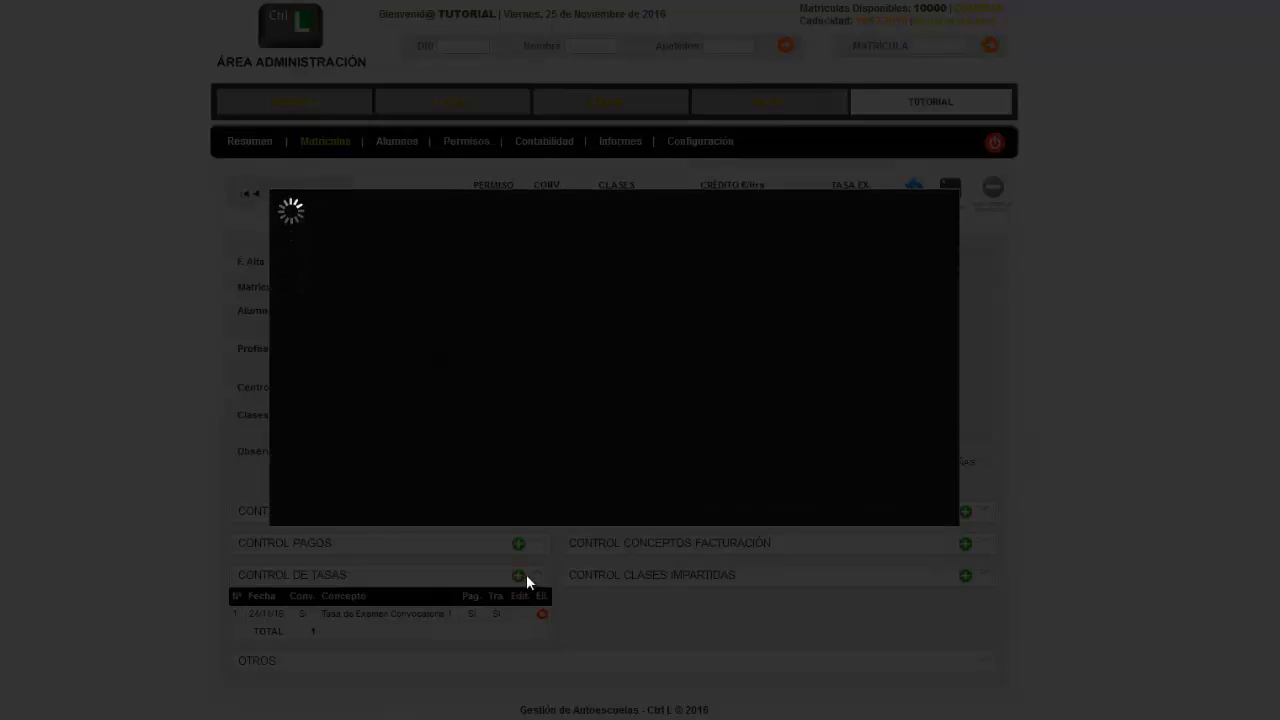
click(645, 261)
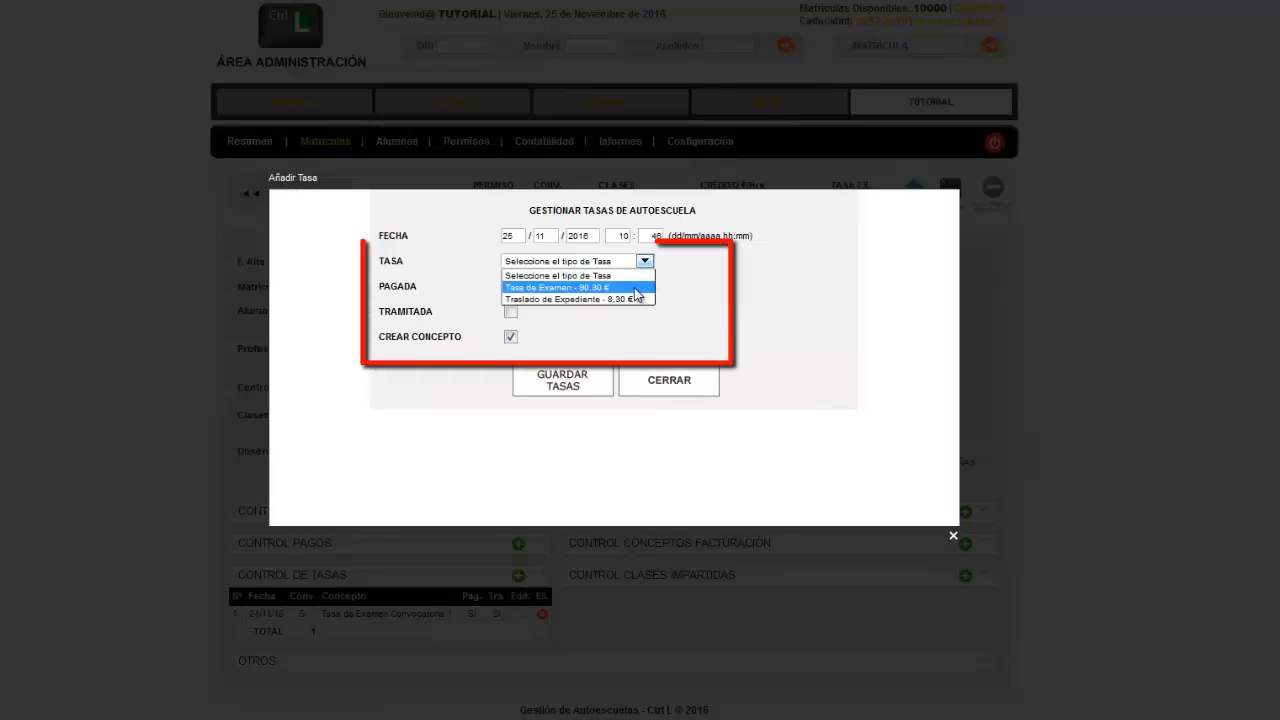
click(600, 293)
click(512, 287)
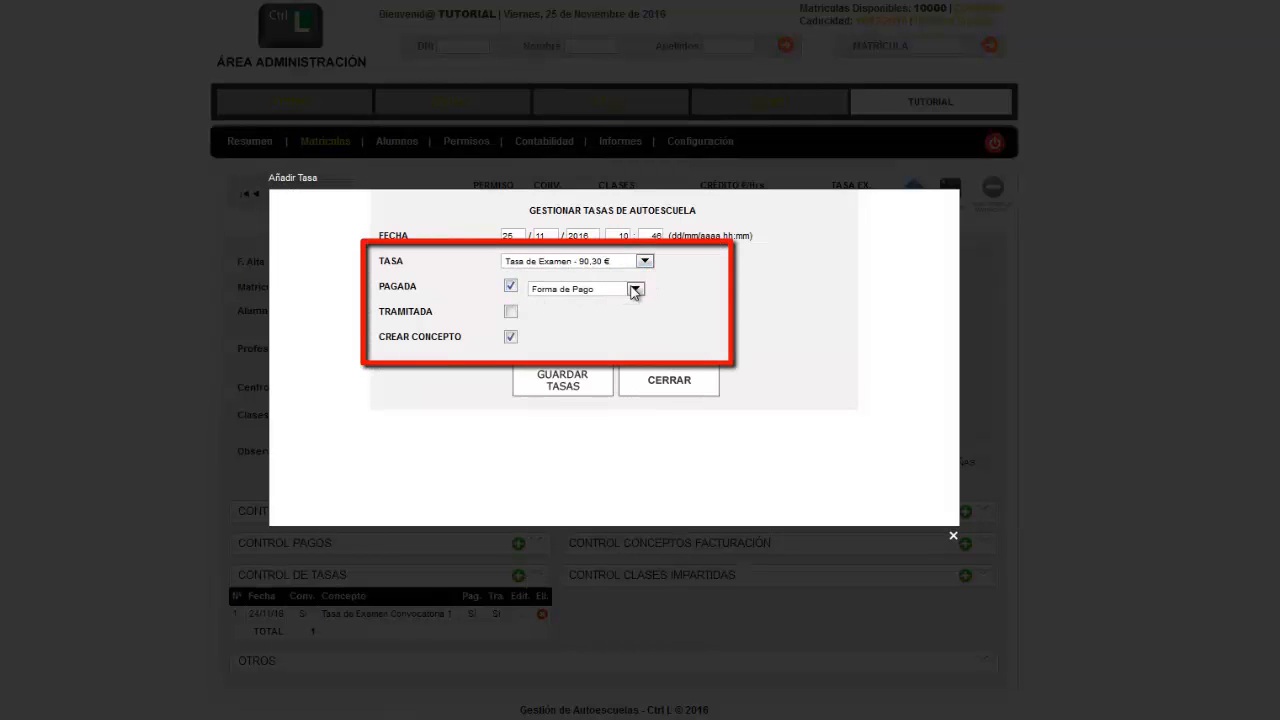
click(634, 289)
click(590, 329)
click(510, 312)
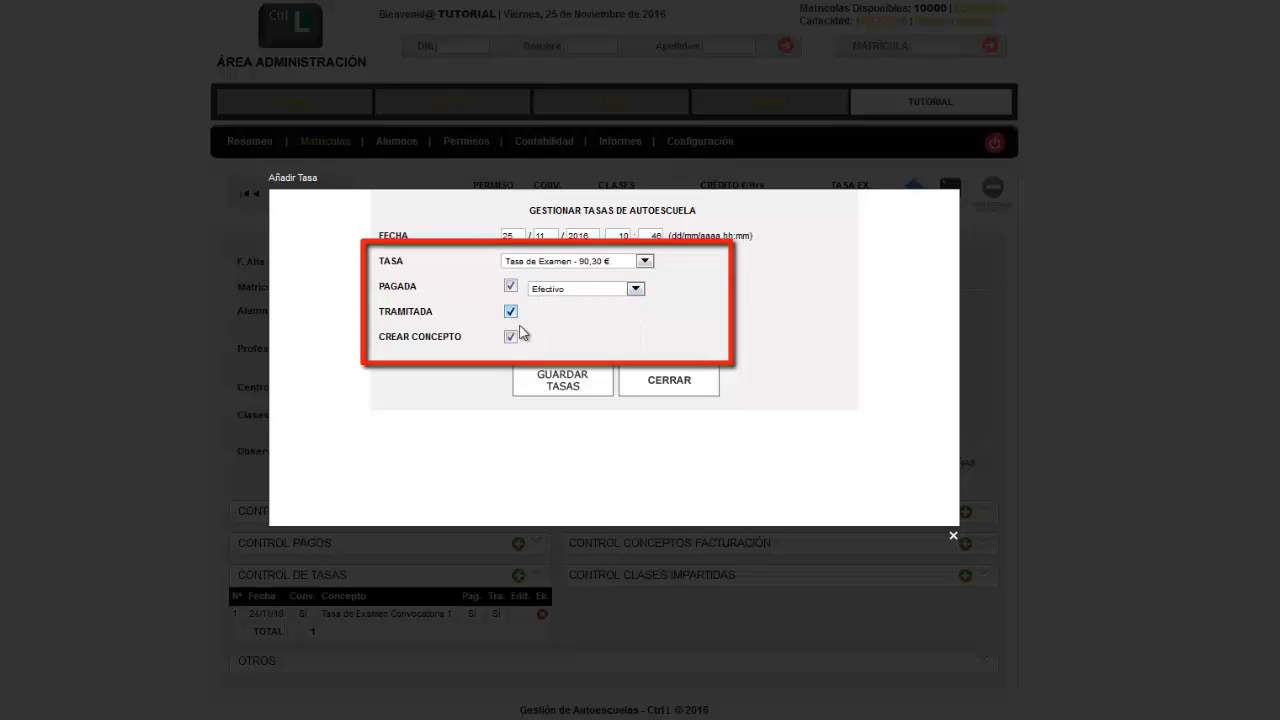
click(548, 385)
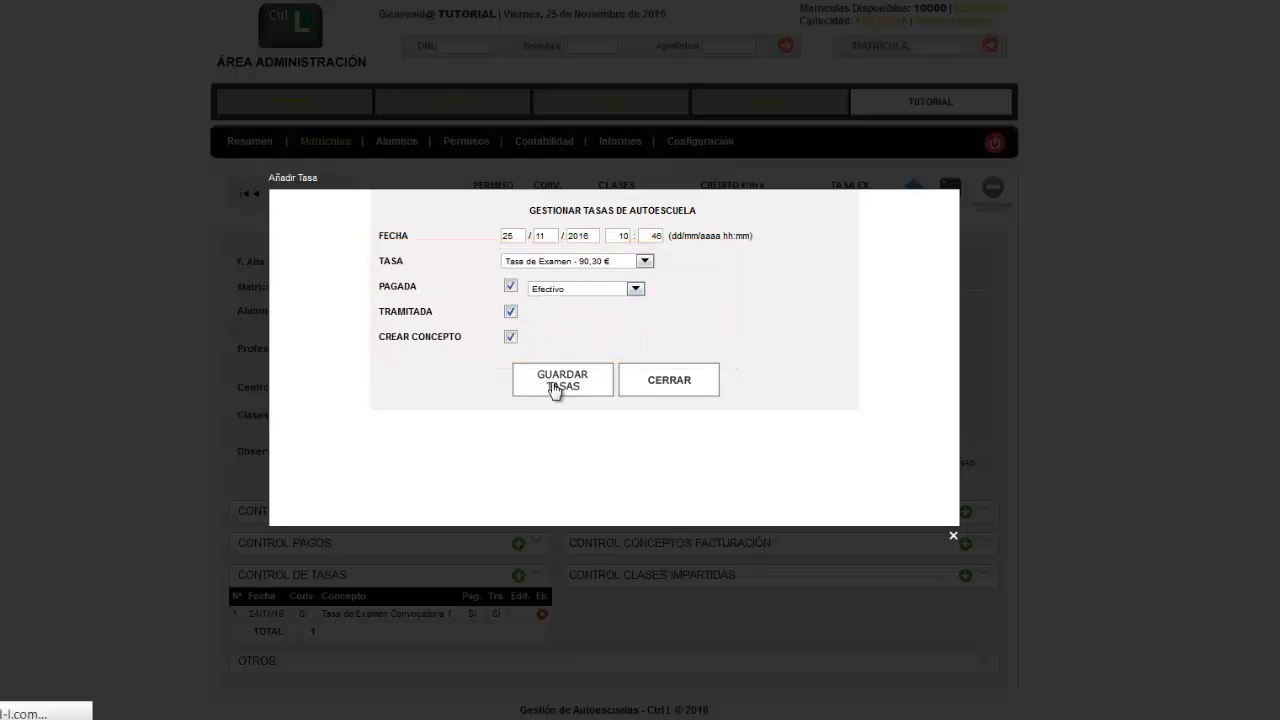
click(646, 434)
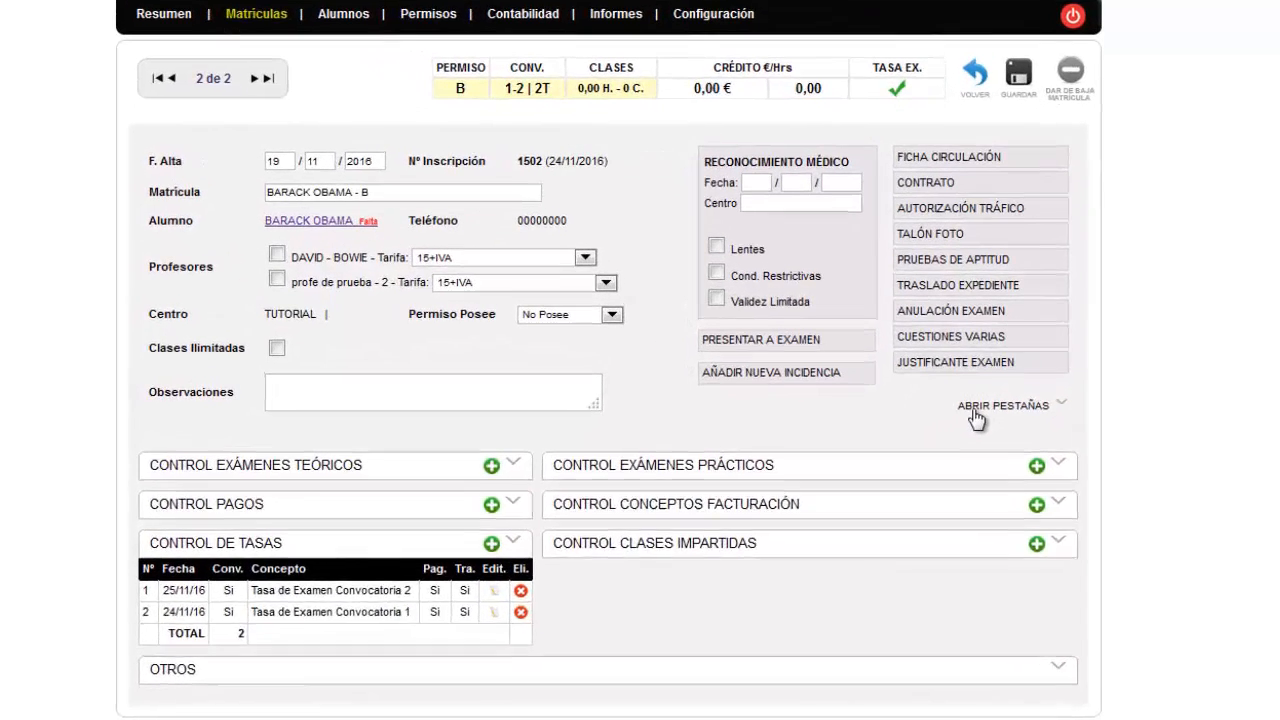
Expand all enrolment sections and add a third theory exam with DGT exam date 1/12/2016
click(975, 410)
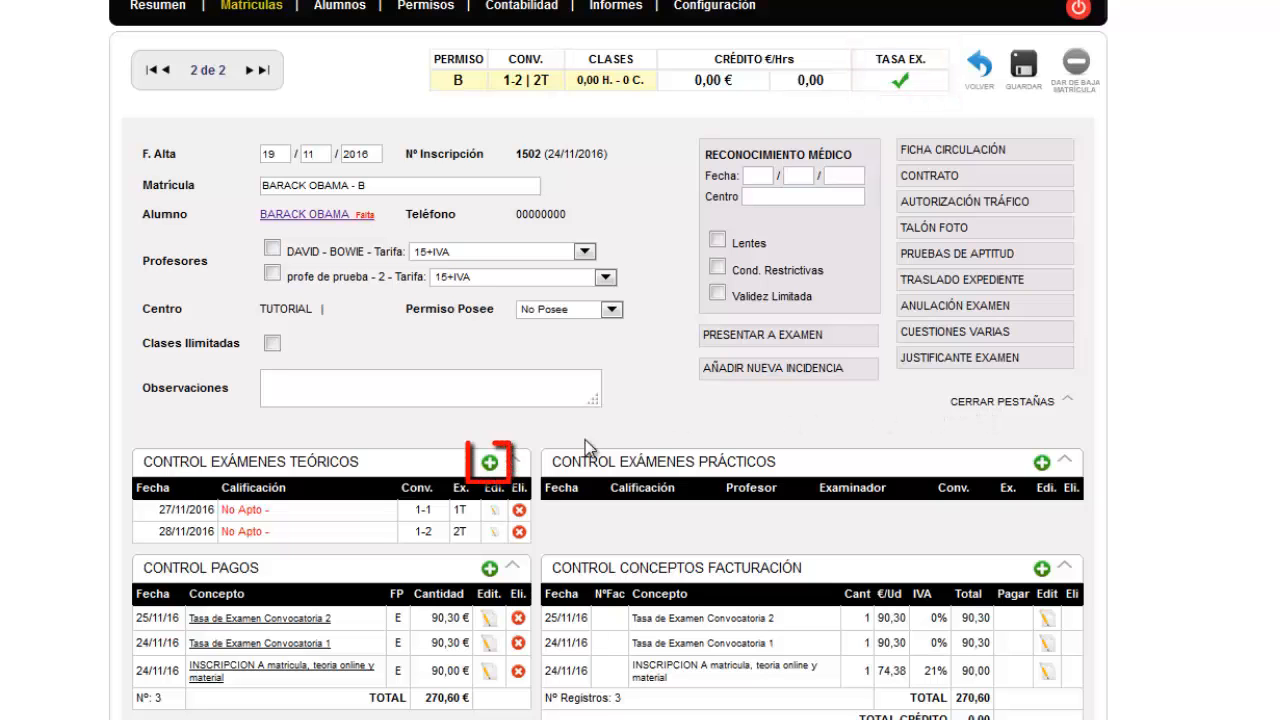
click(489, 463)
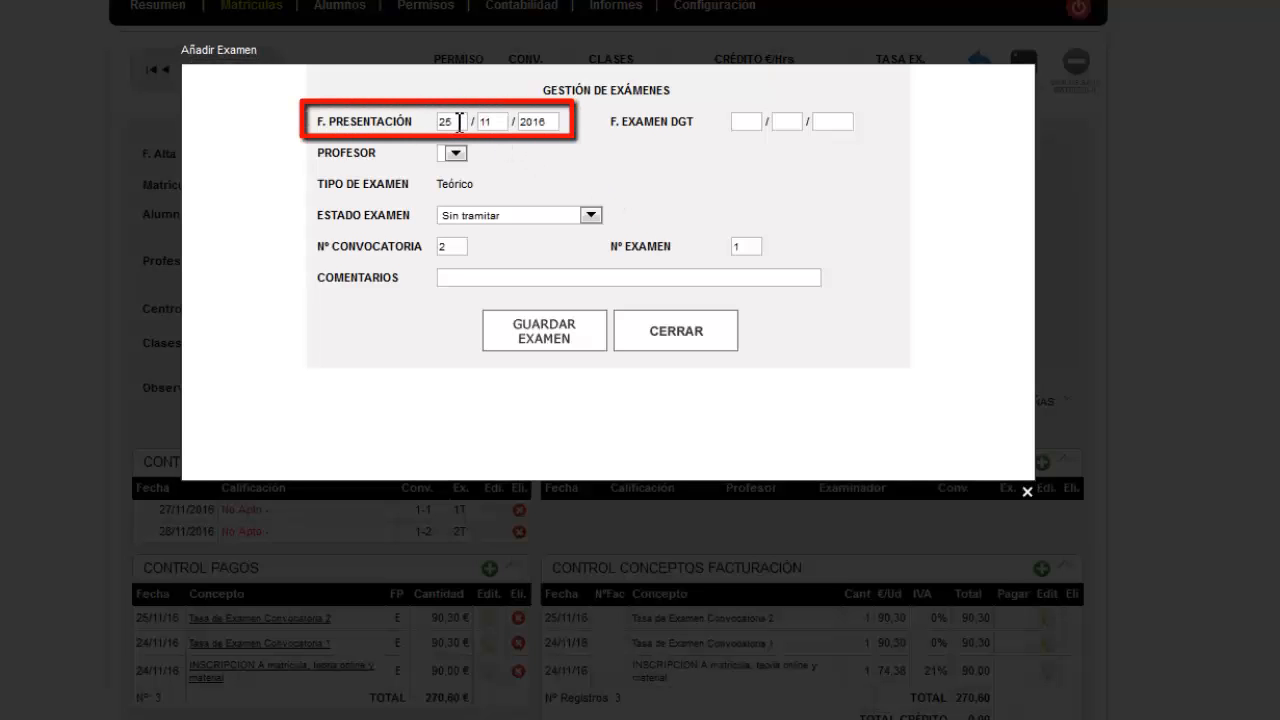
click(748, 122)
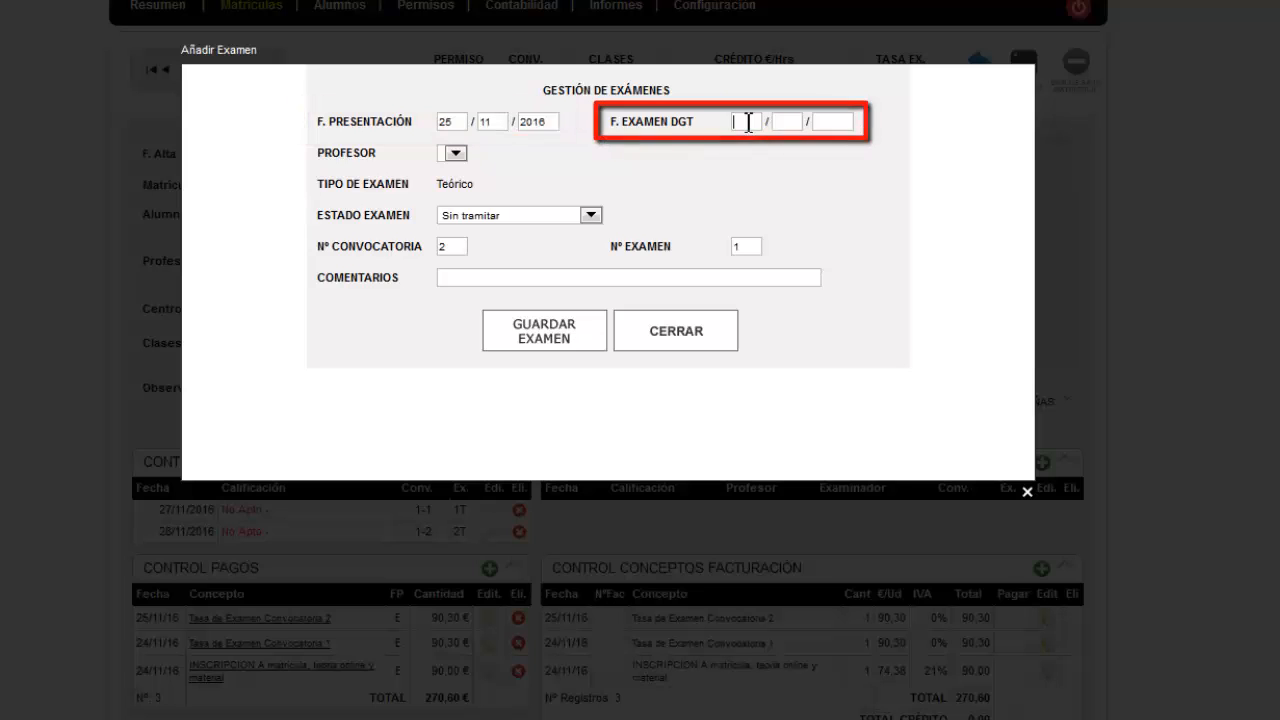
text(1)
key(Tab)
text(12)
key(Tab)
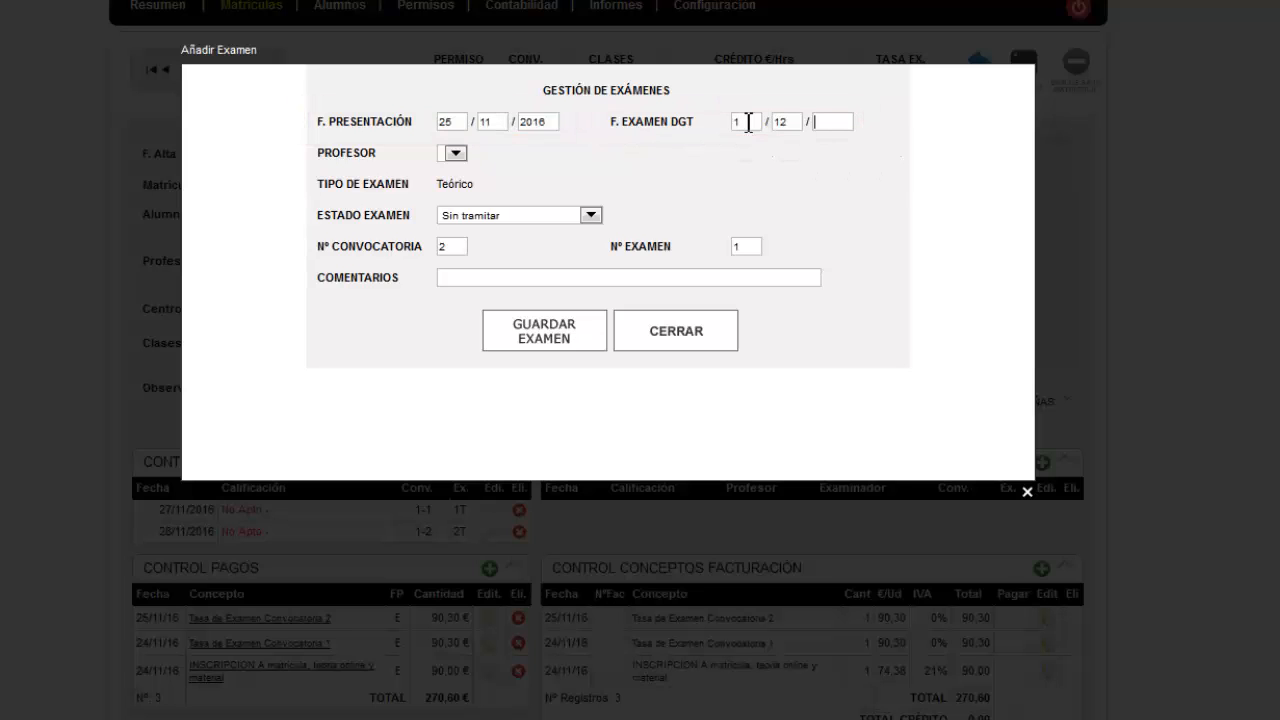
text(2016)
key(Tab)
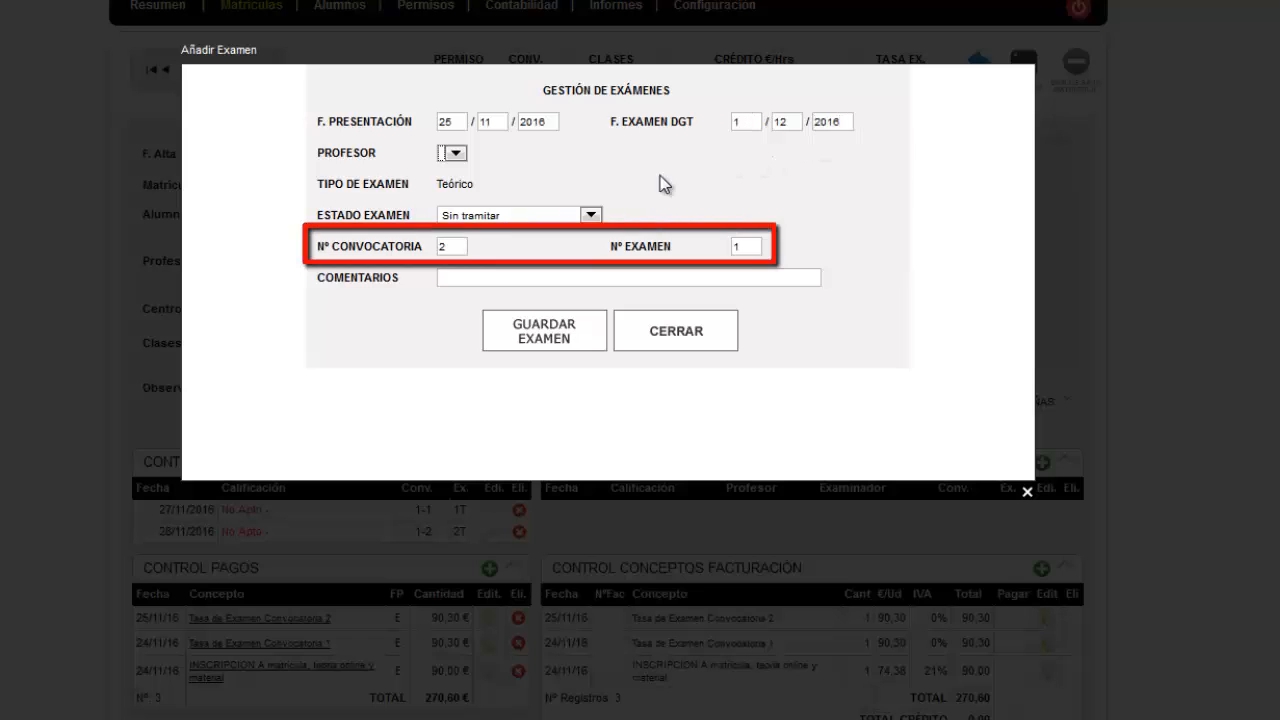
Set the third theory exam's state to Apto, save the exam and close its form
click(592, 215)
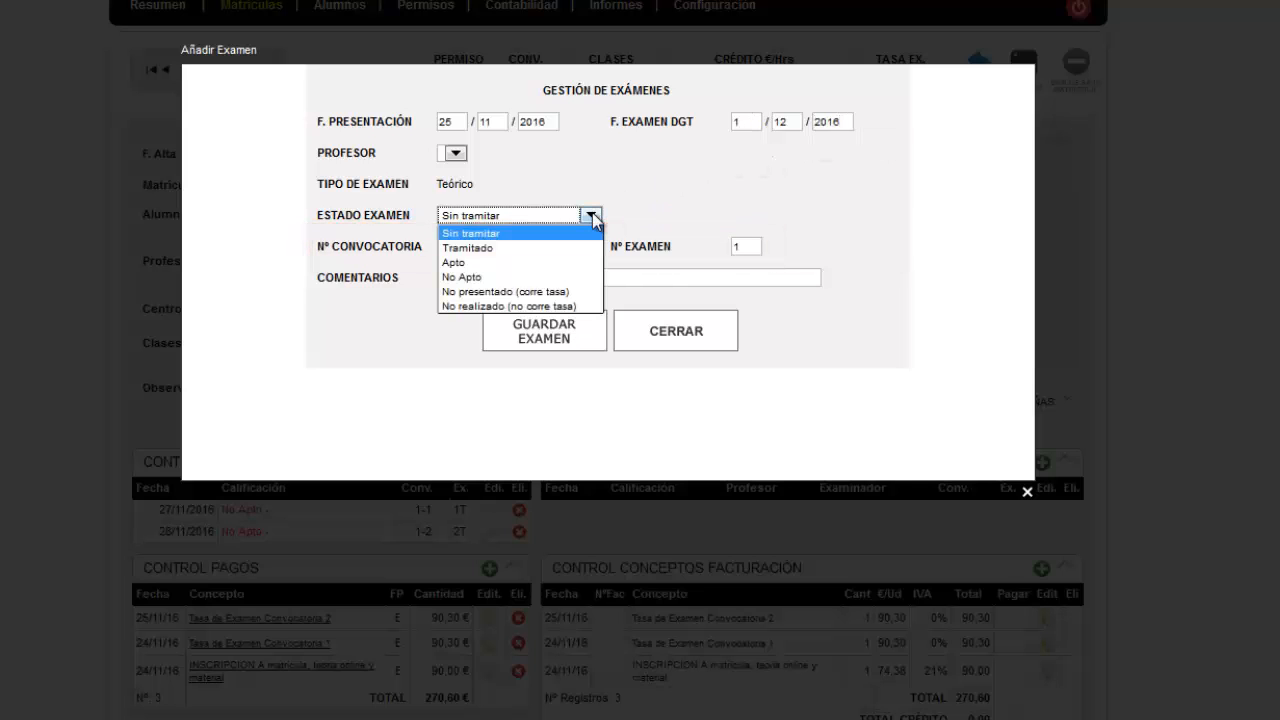
click(563, 263)
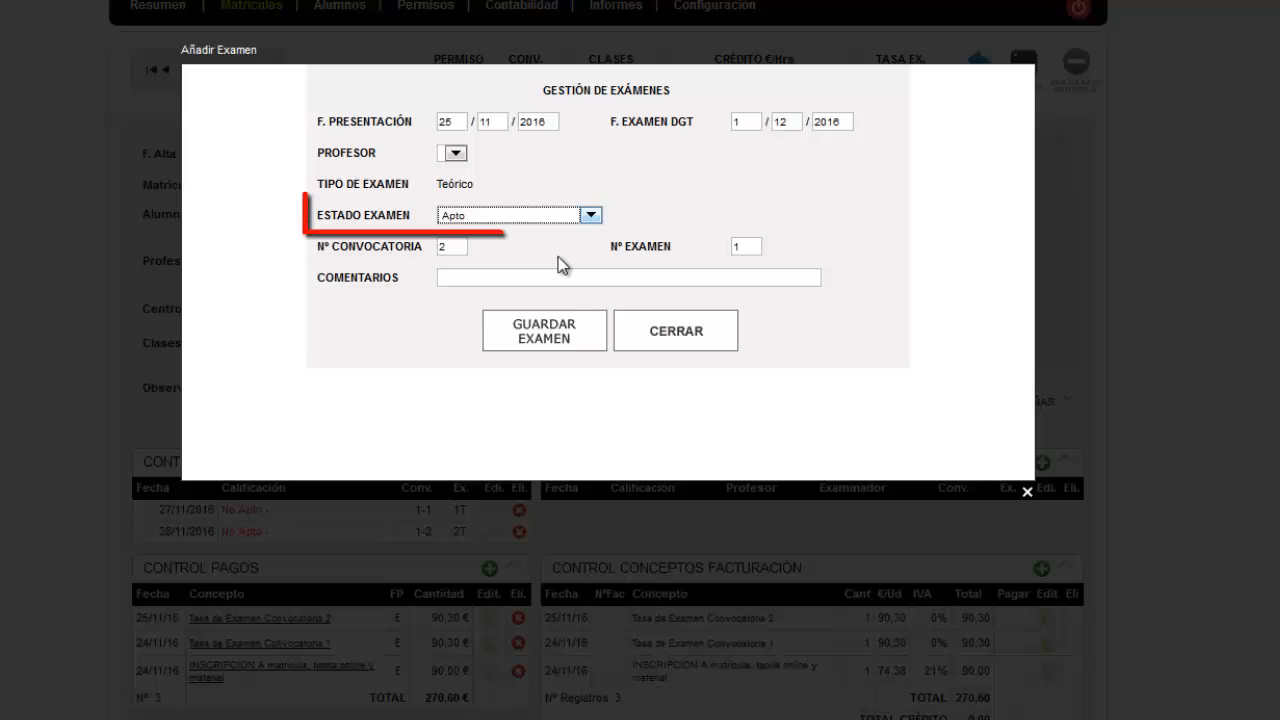
click(563, 336)
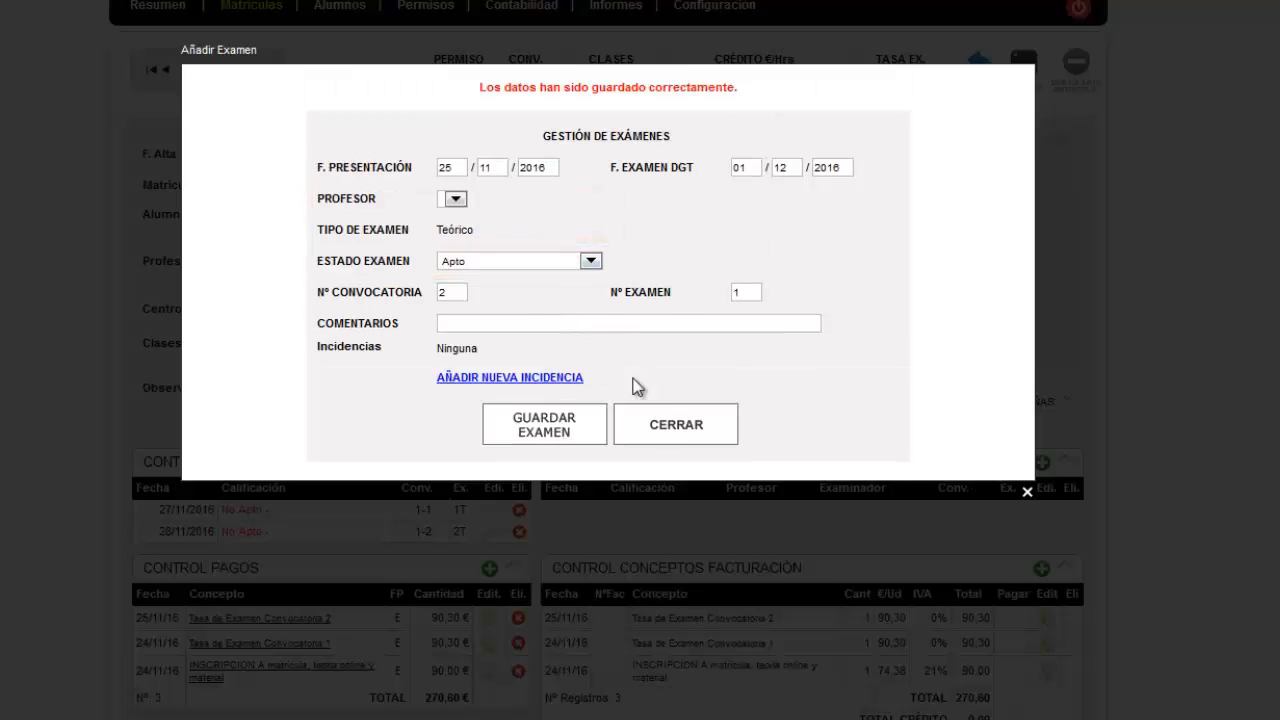
click(671, 422)
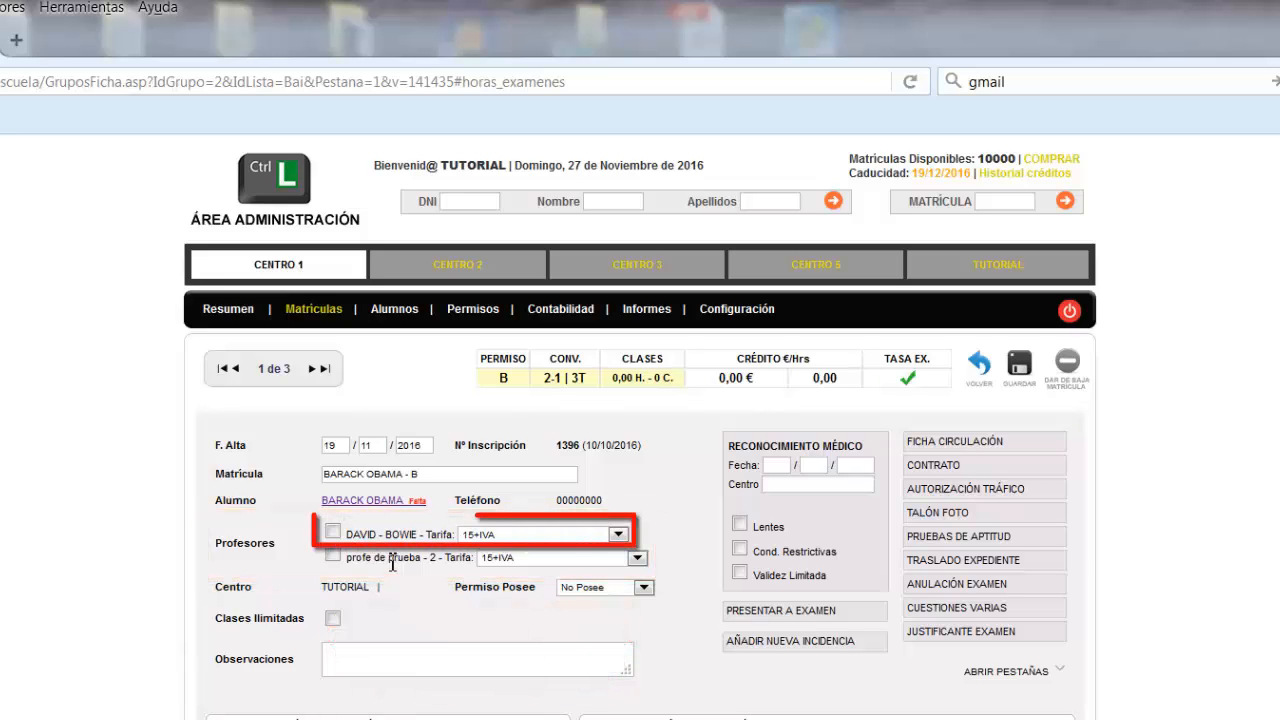
Assign the first listed instructor, with the 15+IVA rate, to the student's enrolment
click(332, 532)
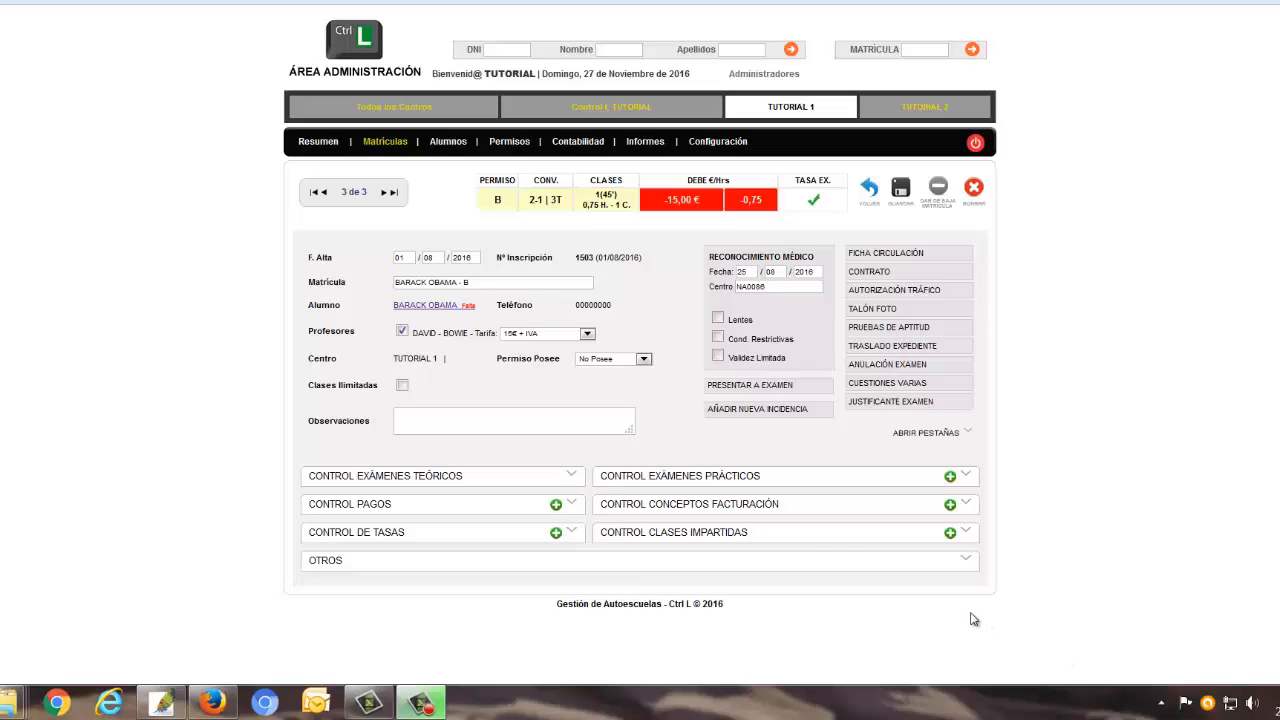
View the student's signature for the 27/11/16 class and copy the signature image to the desktop
click(930, 437)
scroll(983, 470, down, 2)
scroll(990, 465, down, 1)
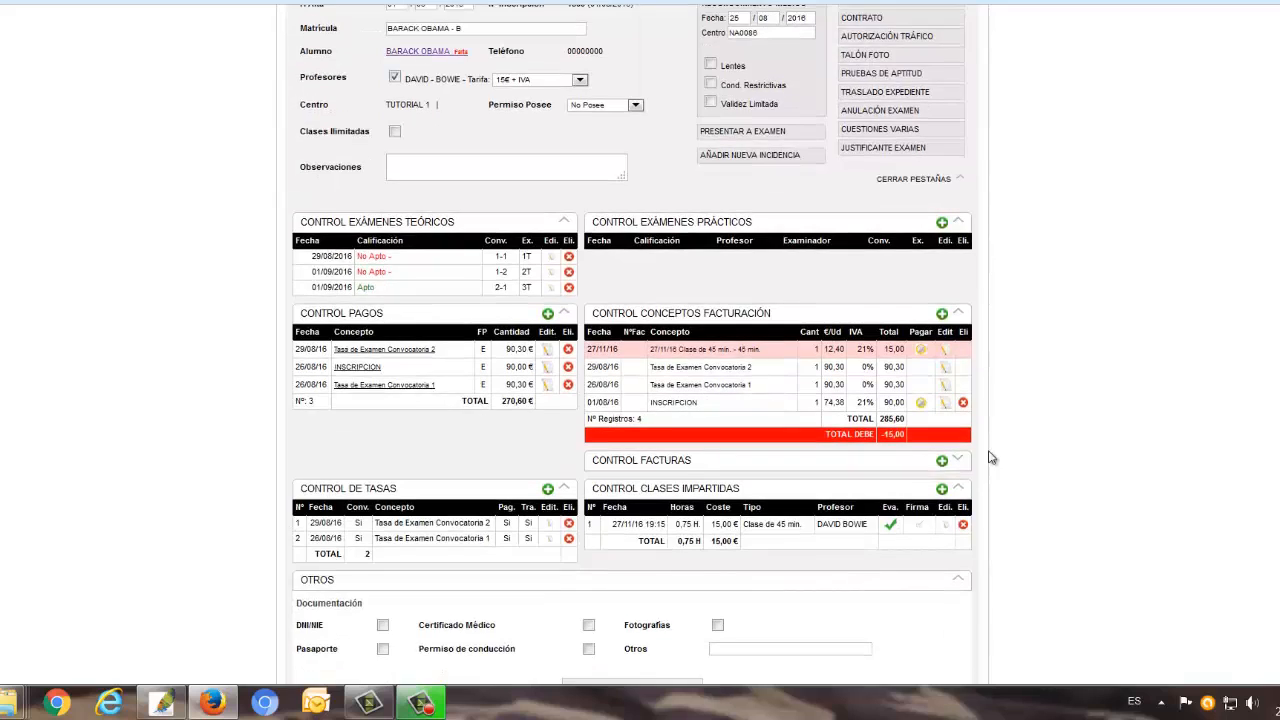
scroll(1042, 405, down, 1)
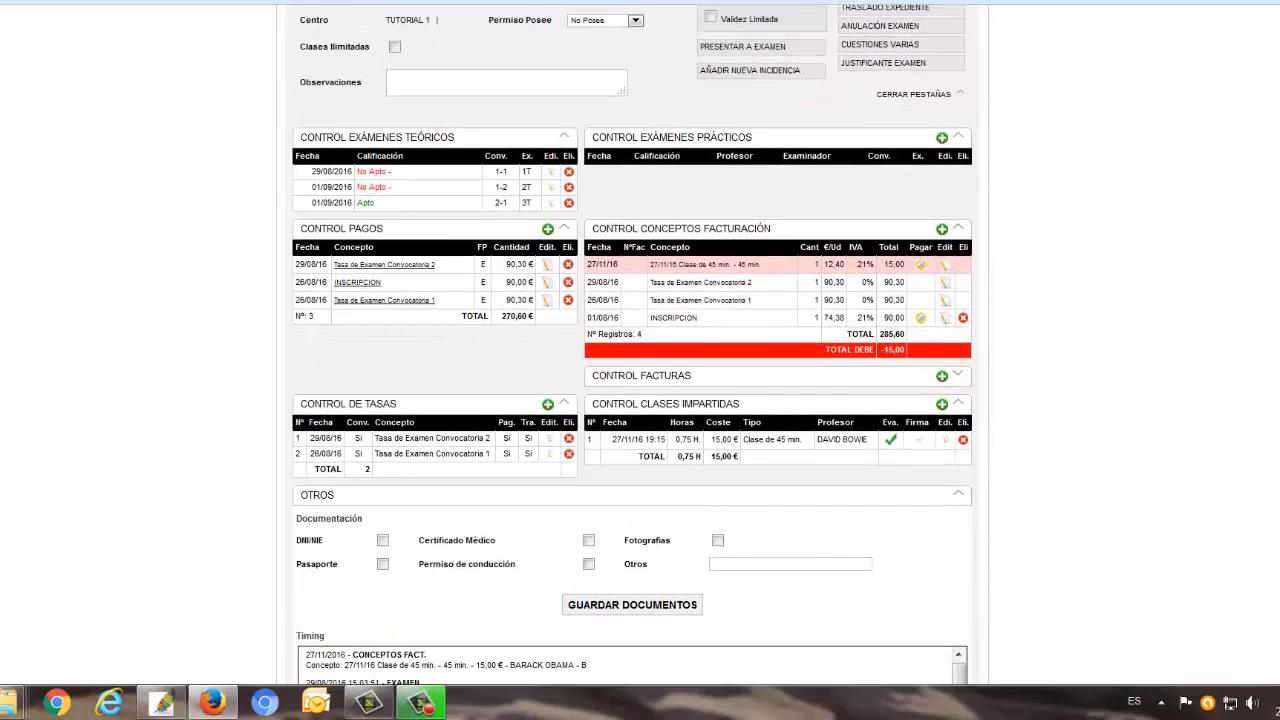
key(super+Down)
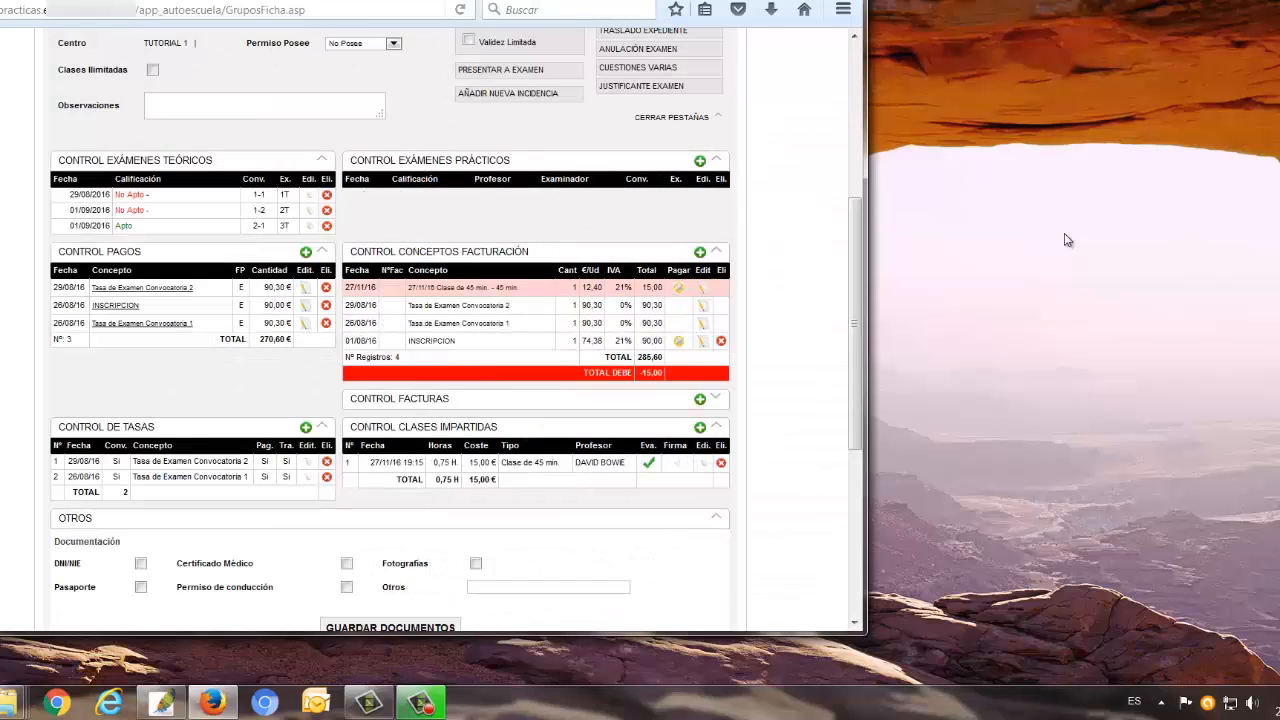
click(676, 464)
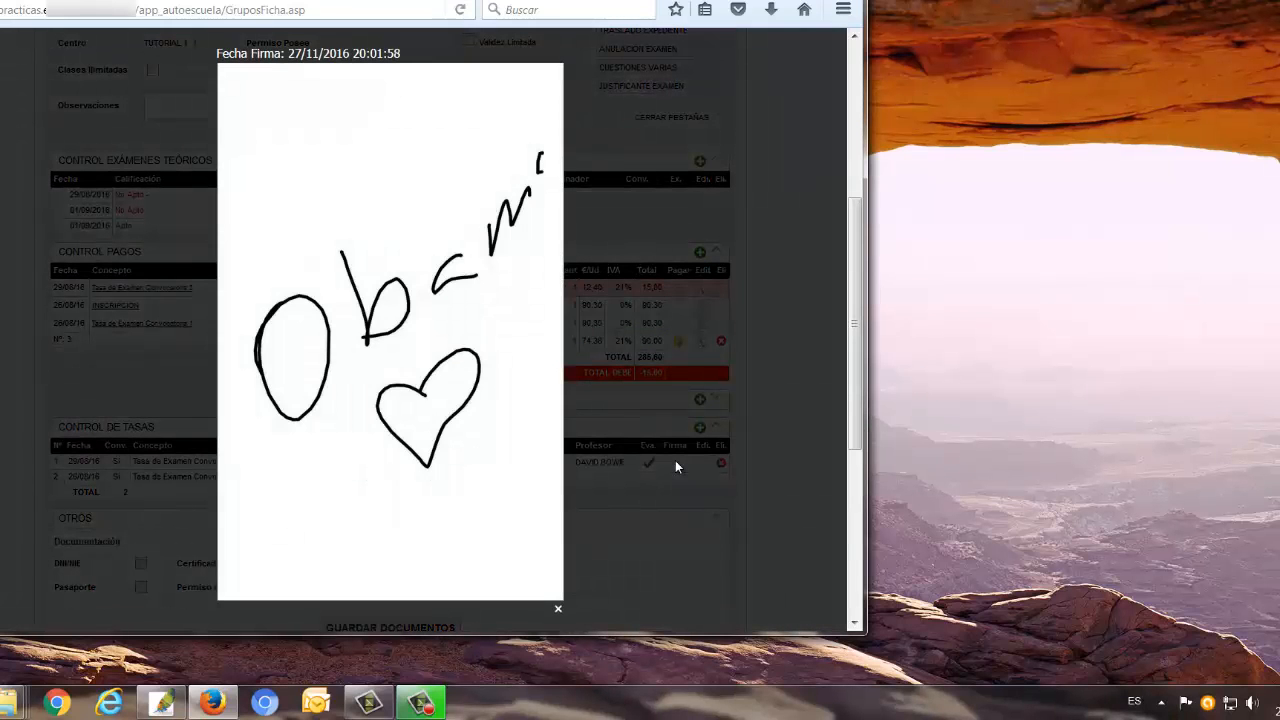
click(557, 610)
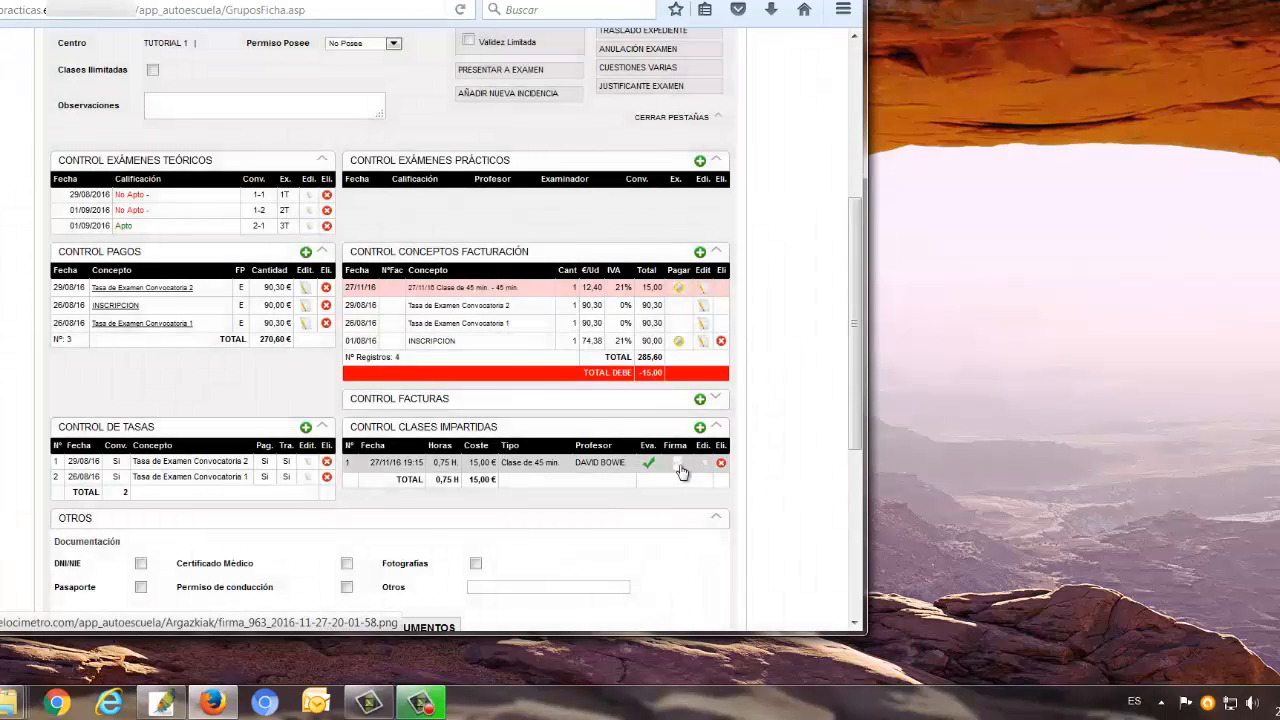
mouse_move(682, 472)
mouse_down()
mouse_move(925, 492)
mouse_move(1091, 426)
mouse_up()
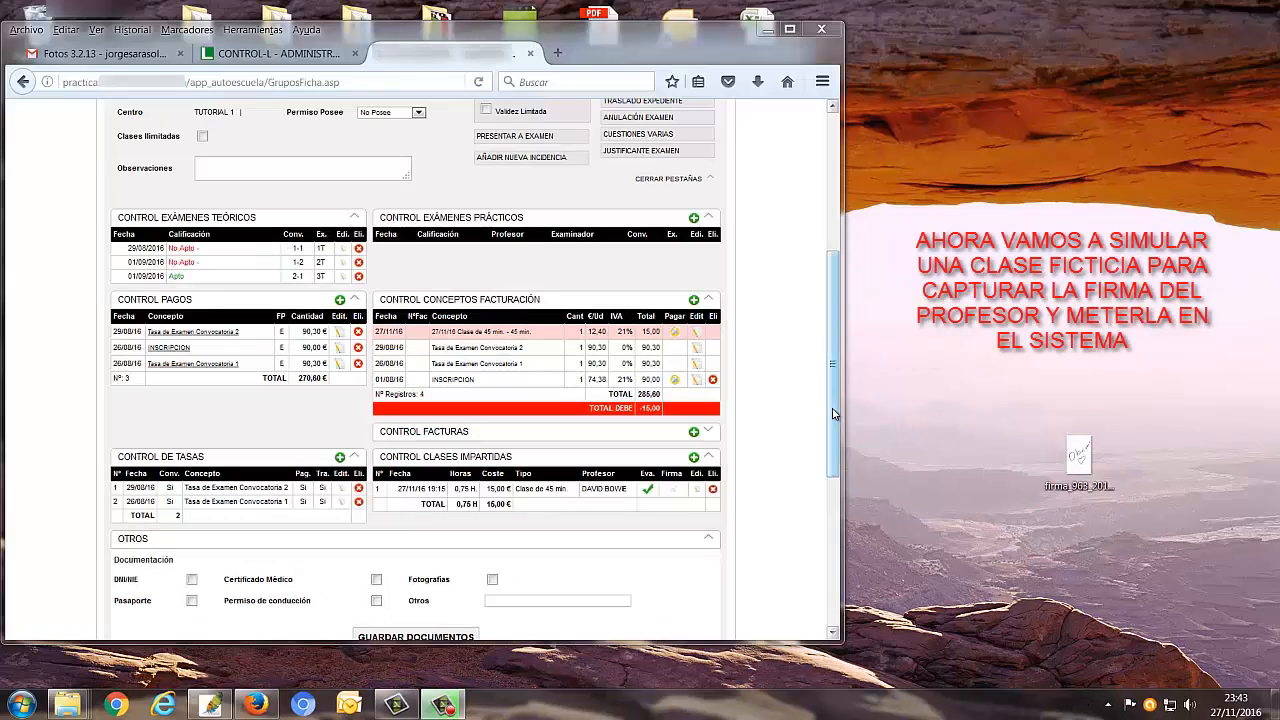
Go from the enrolment record to the Profesores configuration
drag(855, 373, 873, 276)
drag(849, 320, 845, 279)
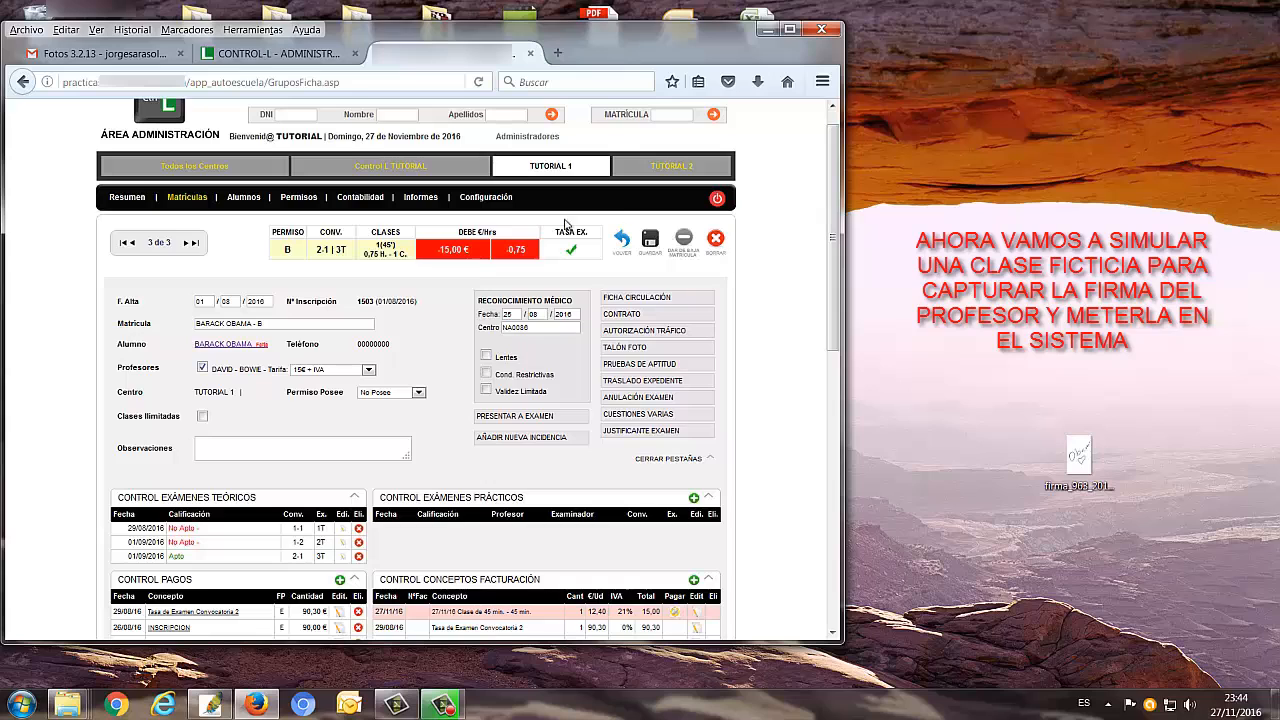
click(507, 207)
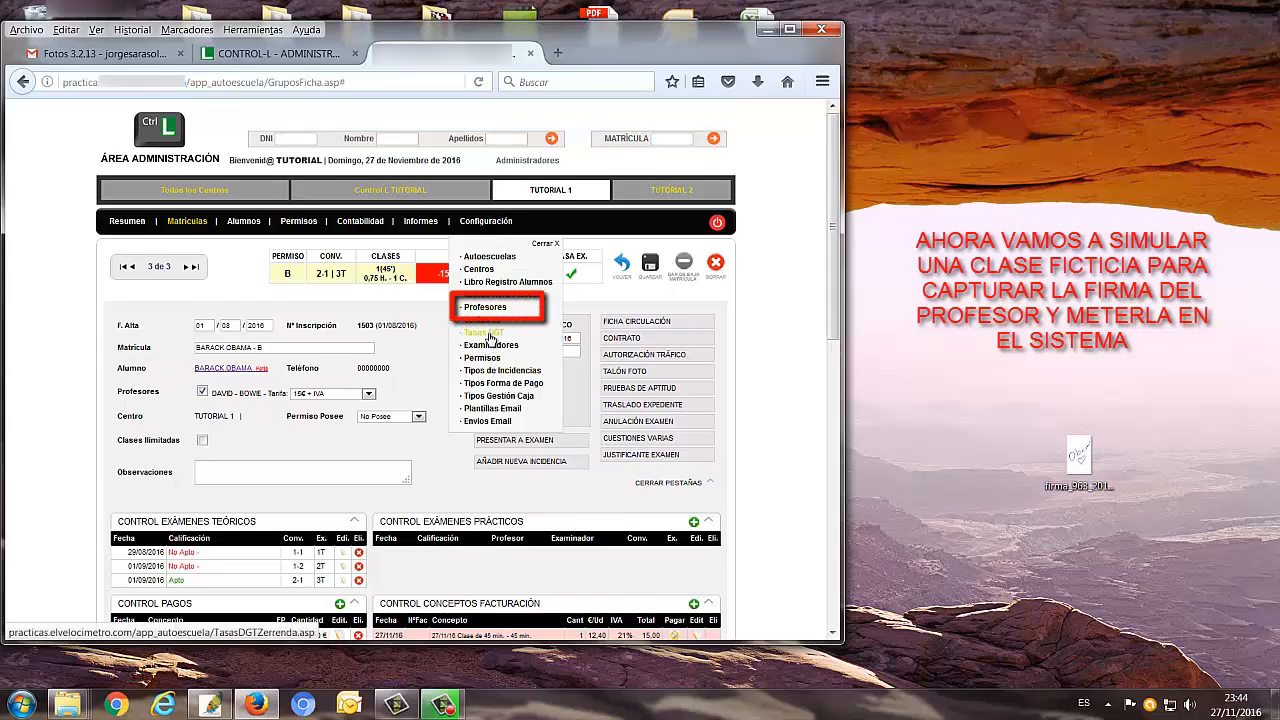
click(490, 313)
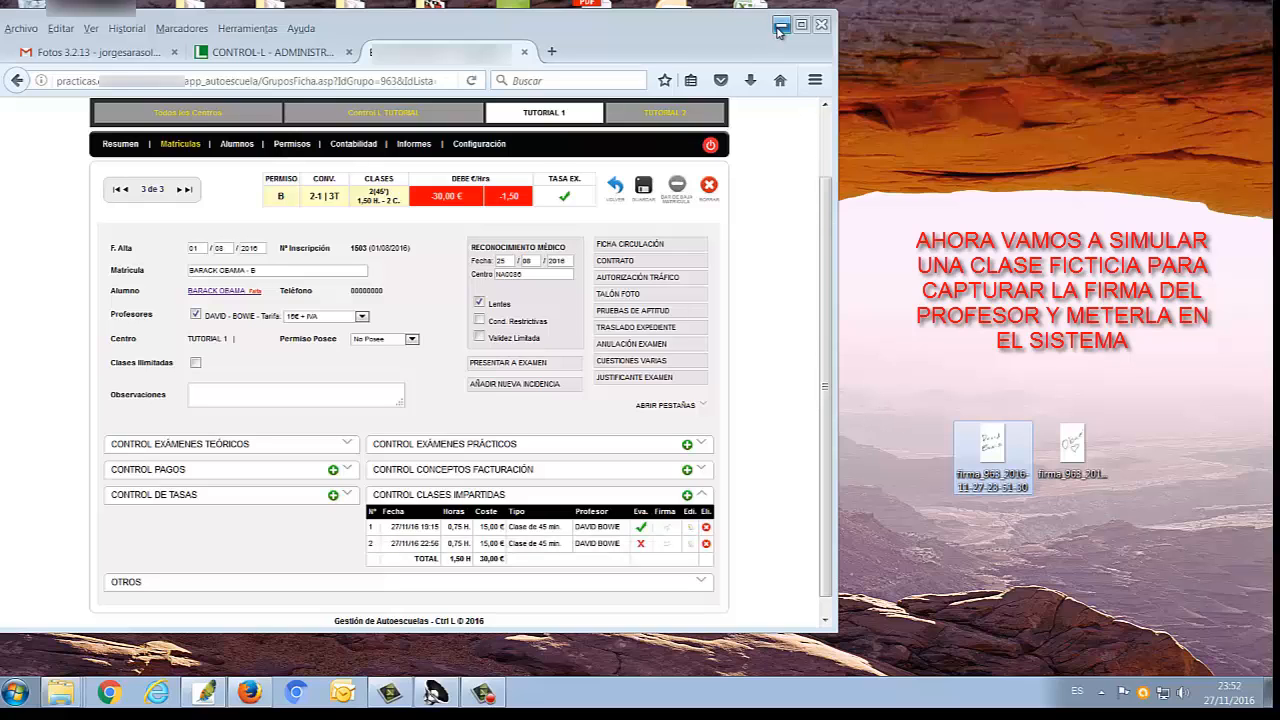
Open the instructor's record for editing from the Profesores list of TUTORIAL 1
click(473, 146)
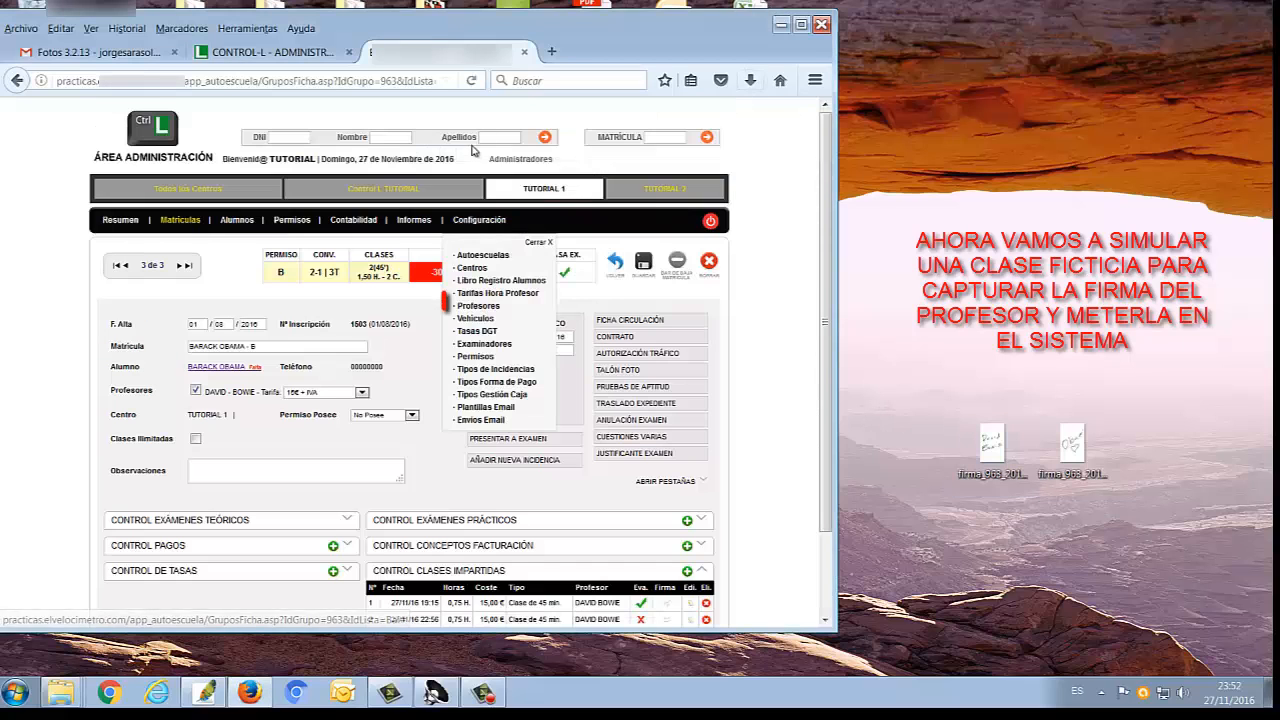
click(478, 306)
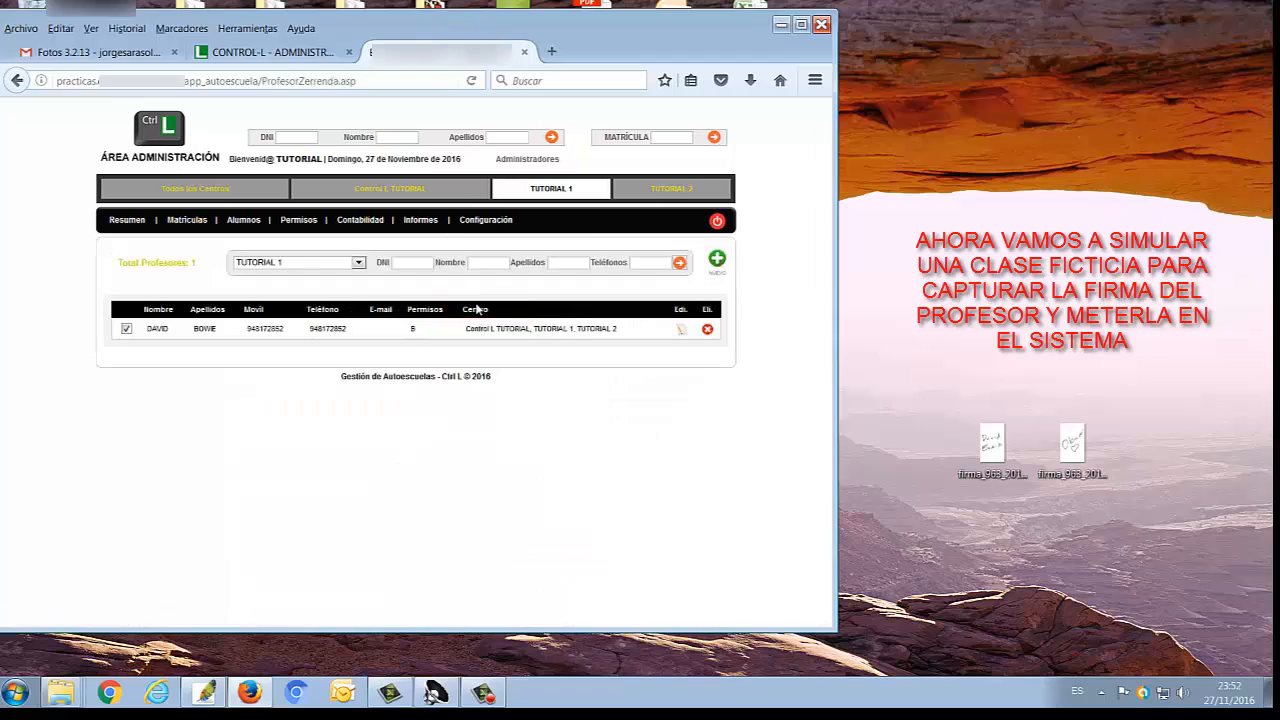
click(681, 329)
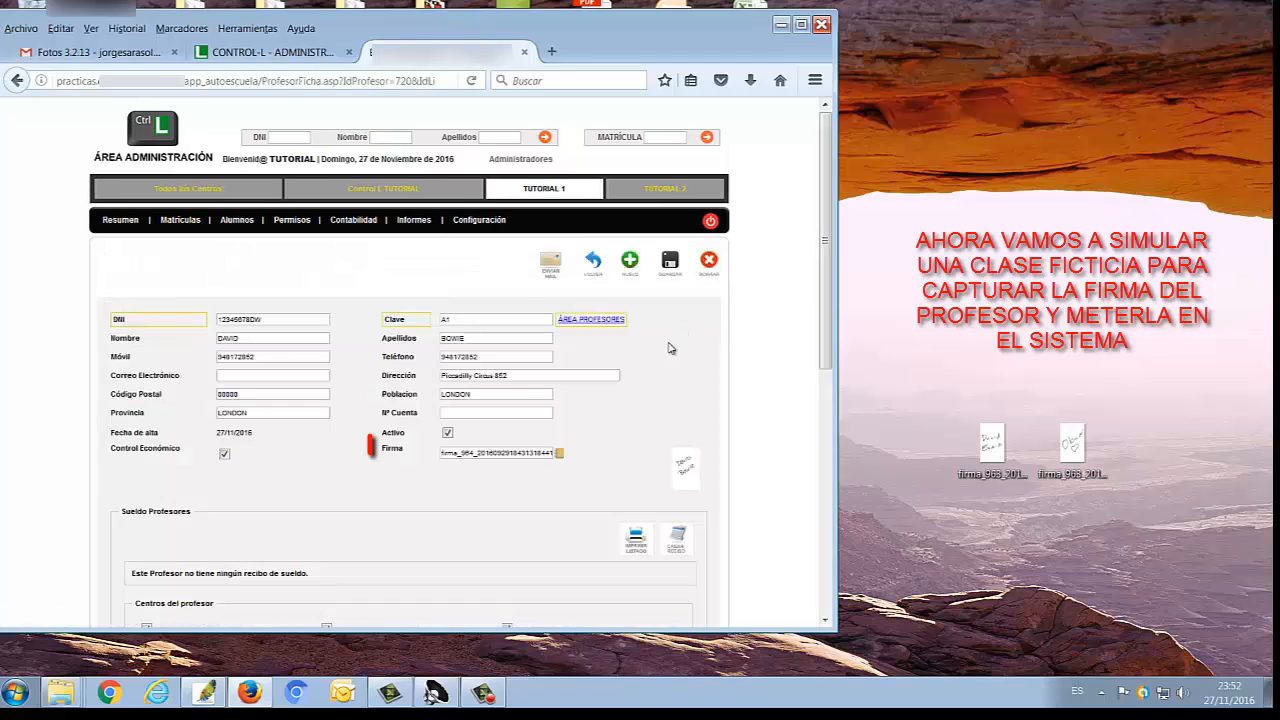
click(559, 453)
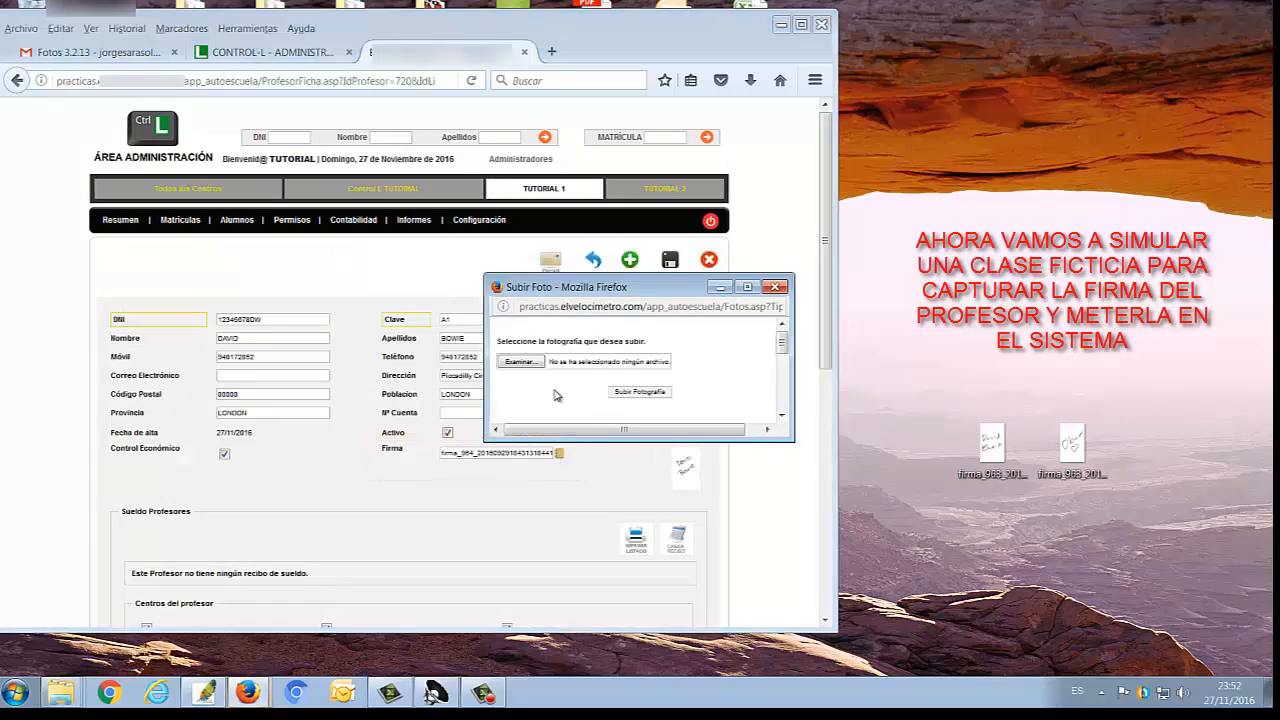
click(520, 361)
scroll(593, 398, down, 3)
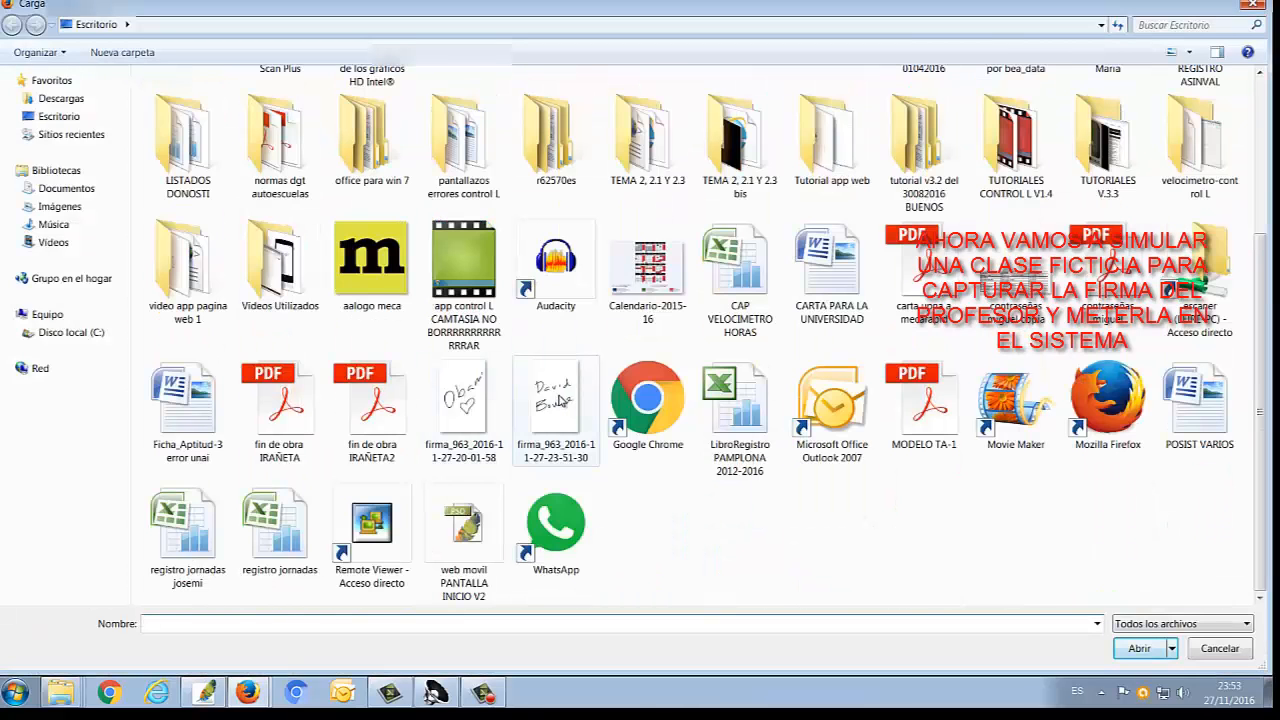
click(563, 400)
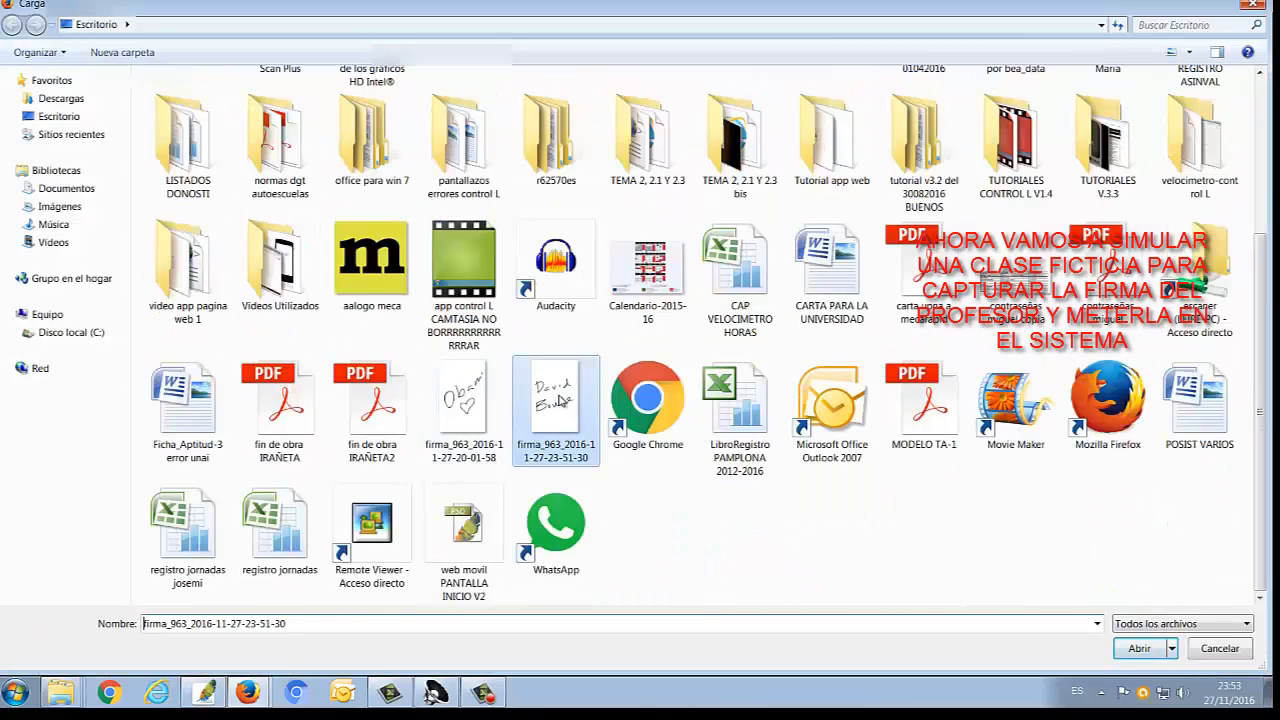
click(1141, 648)
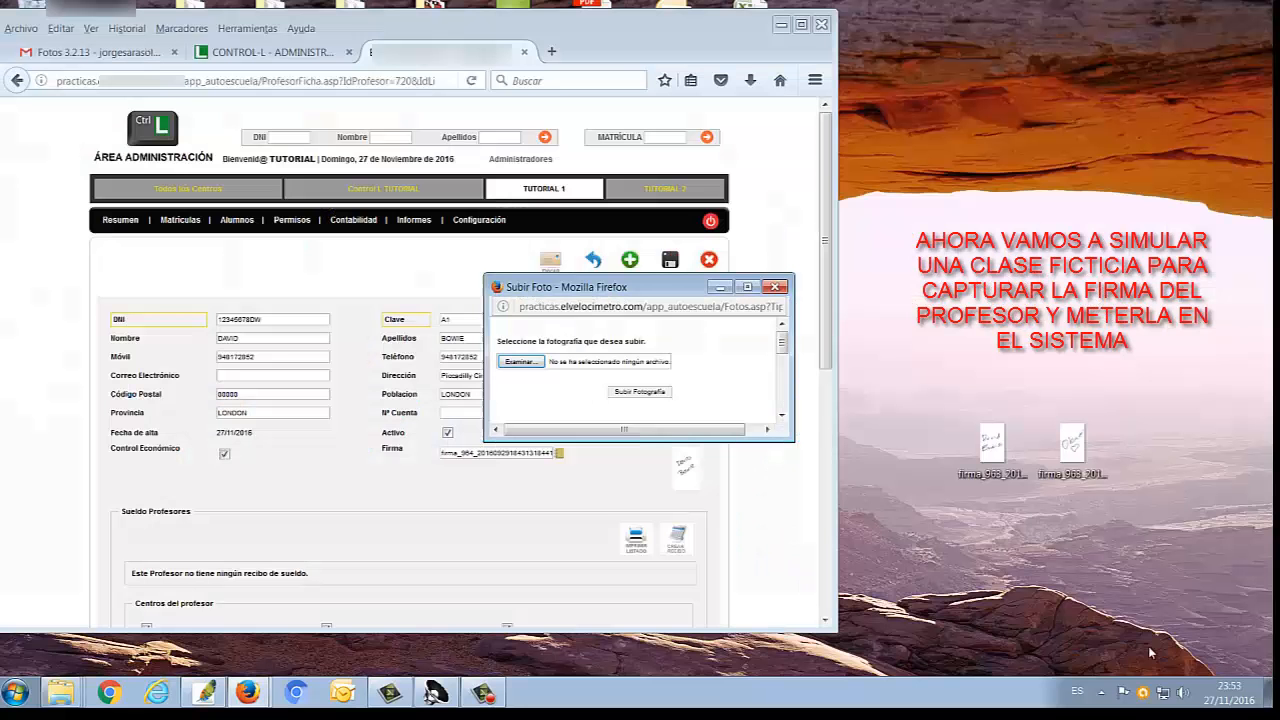
click(655, 389)
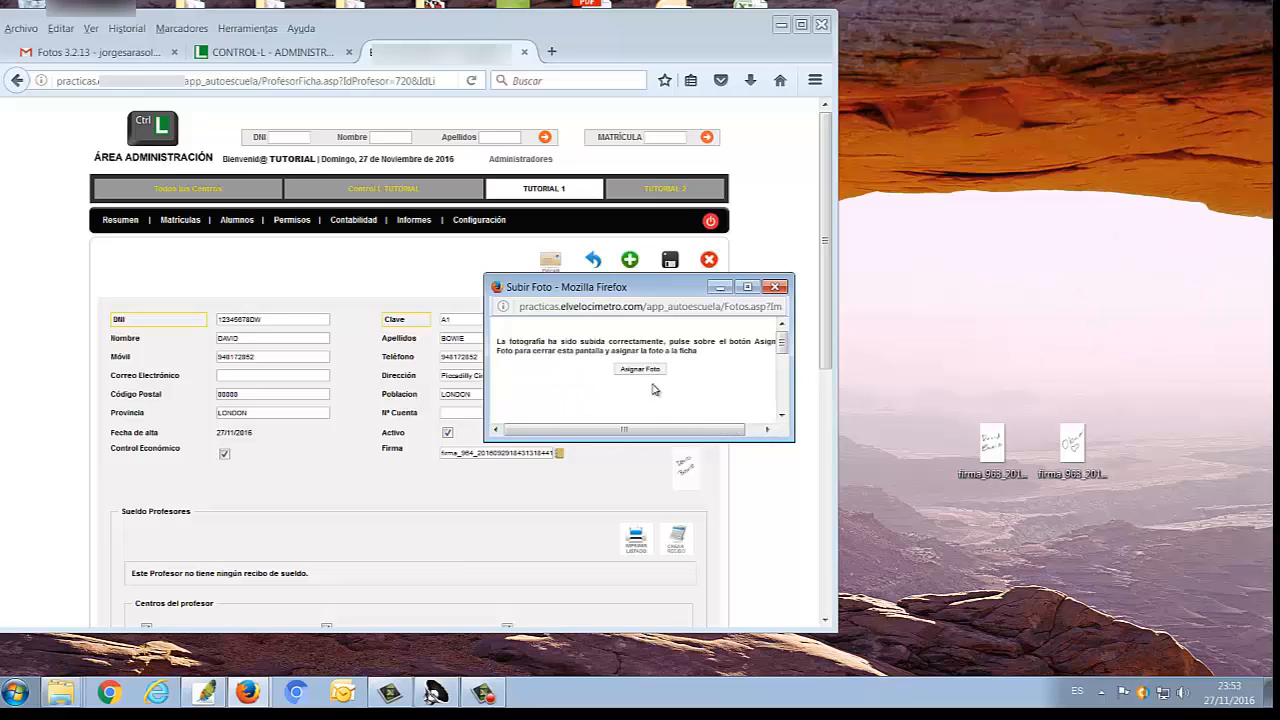
click(648, 370)
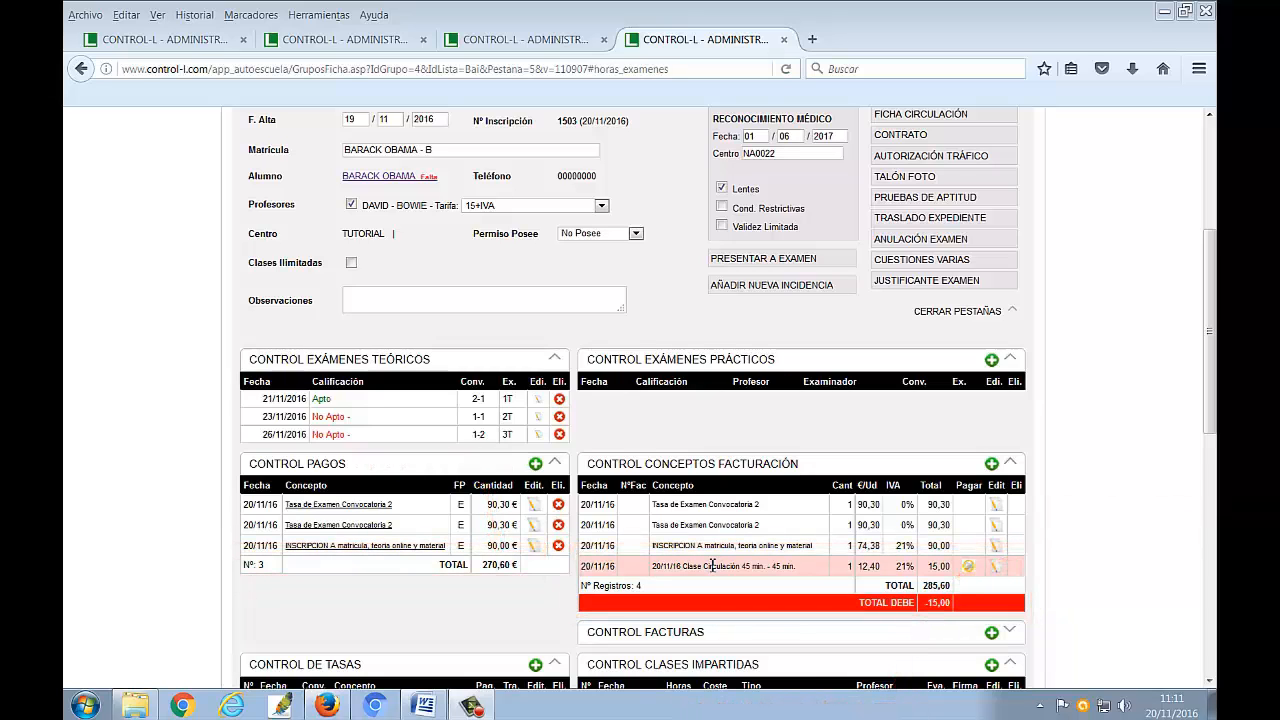
Add a Personalizado payment to the enrolment with the concept PAGO A CUENTA 10 CLASES
click(536, 464)
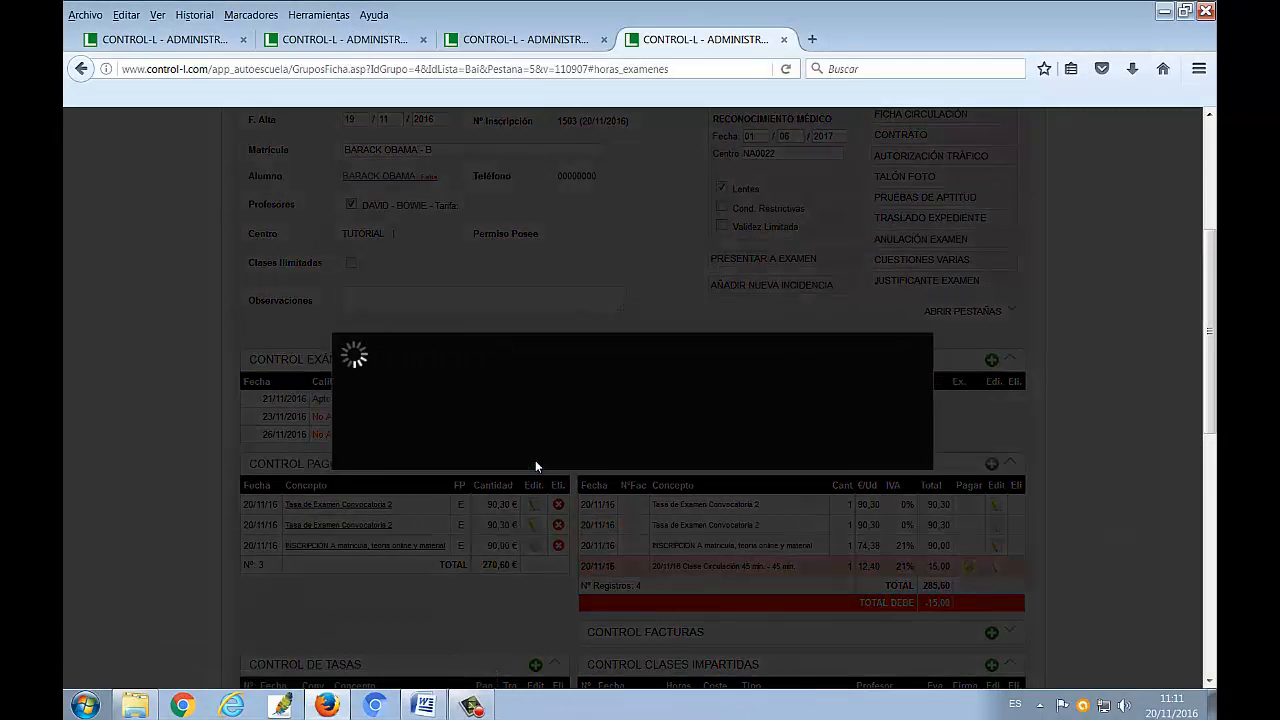
click(596, 329)
text(PAGO A C)
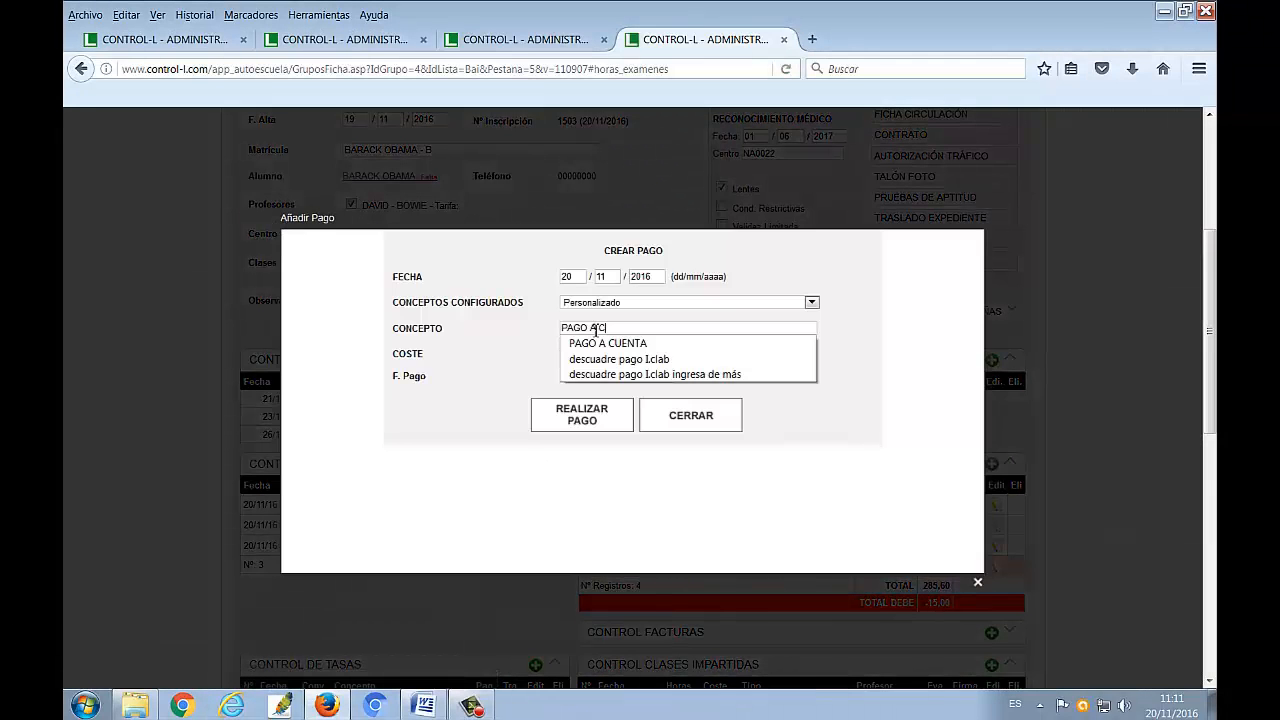
text(UENTA )
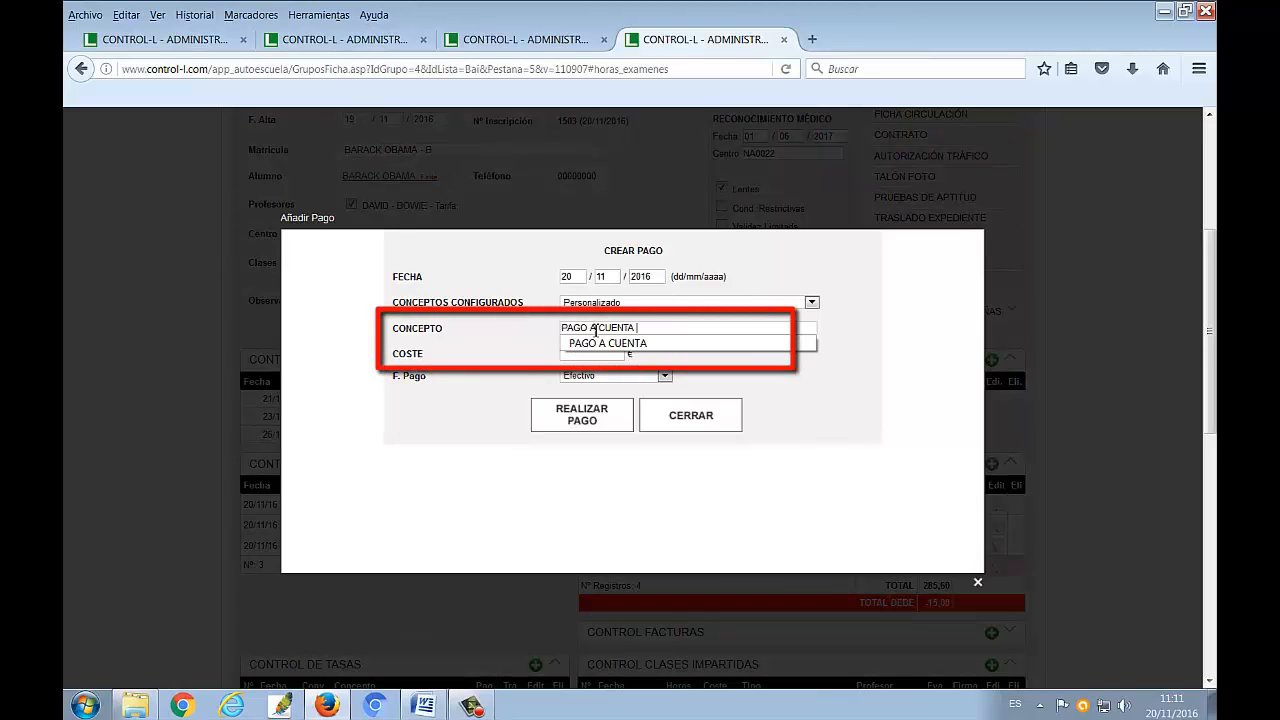
text(10 CÑ)
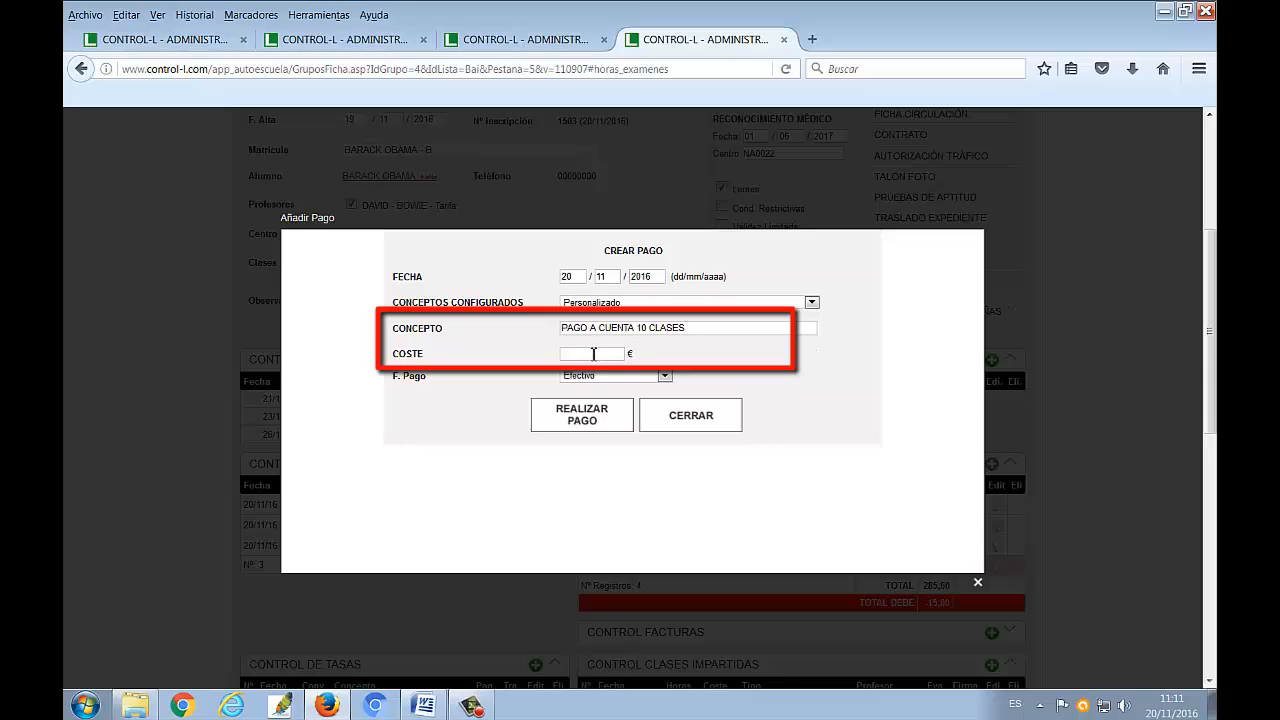
Set the payment's cost to 300 €, register it in Efectivo and close the payment form
click(593, 354)
text(300)
click(587, 370)
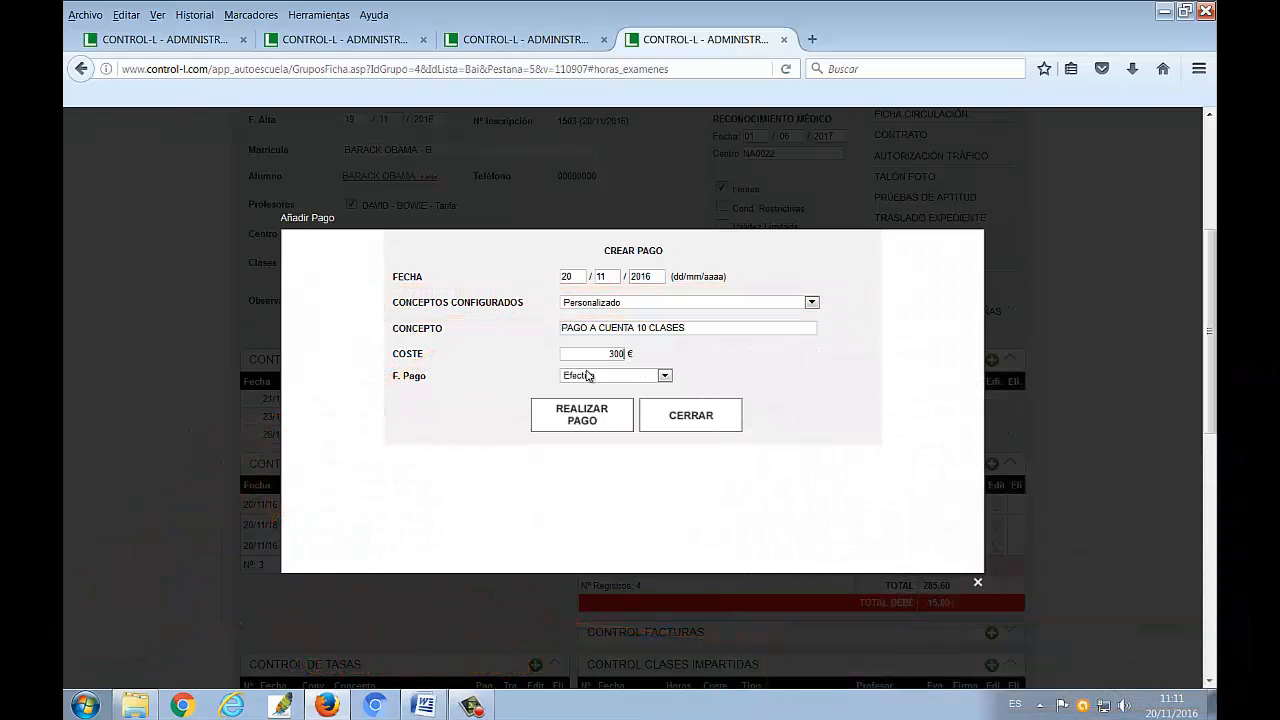
click(608, 418)
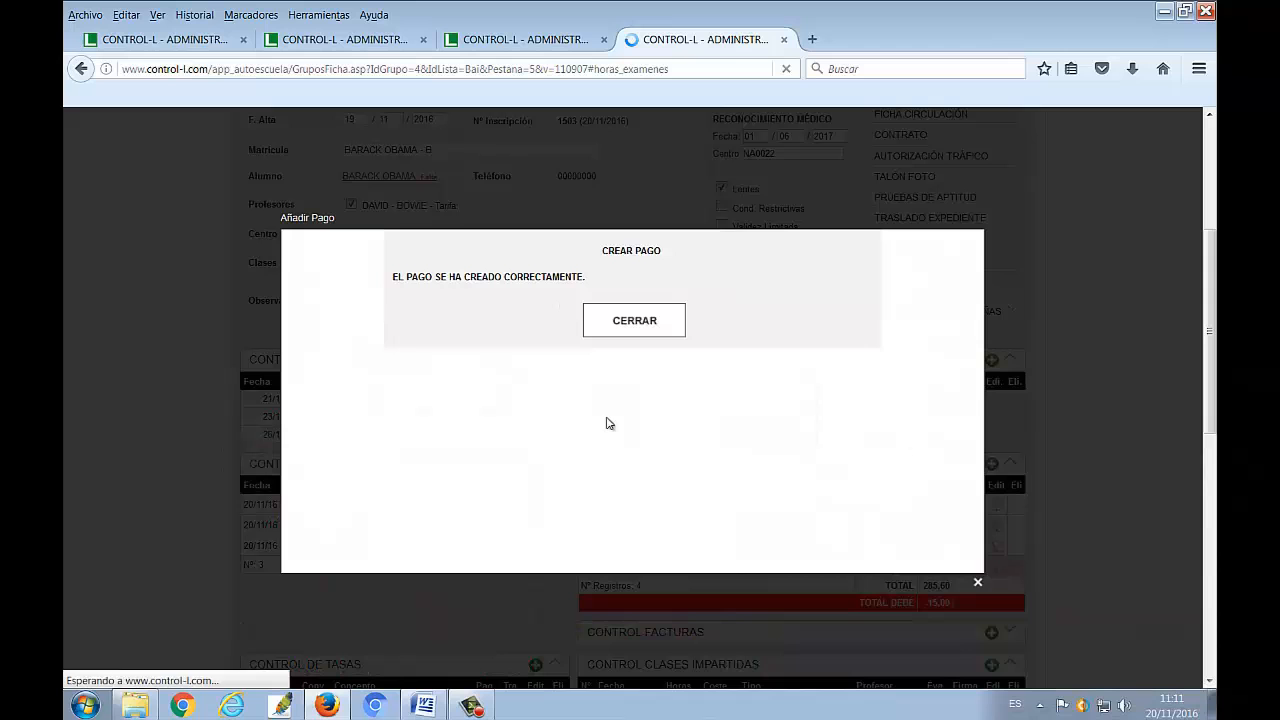
click(634, 320)
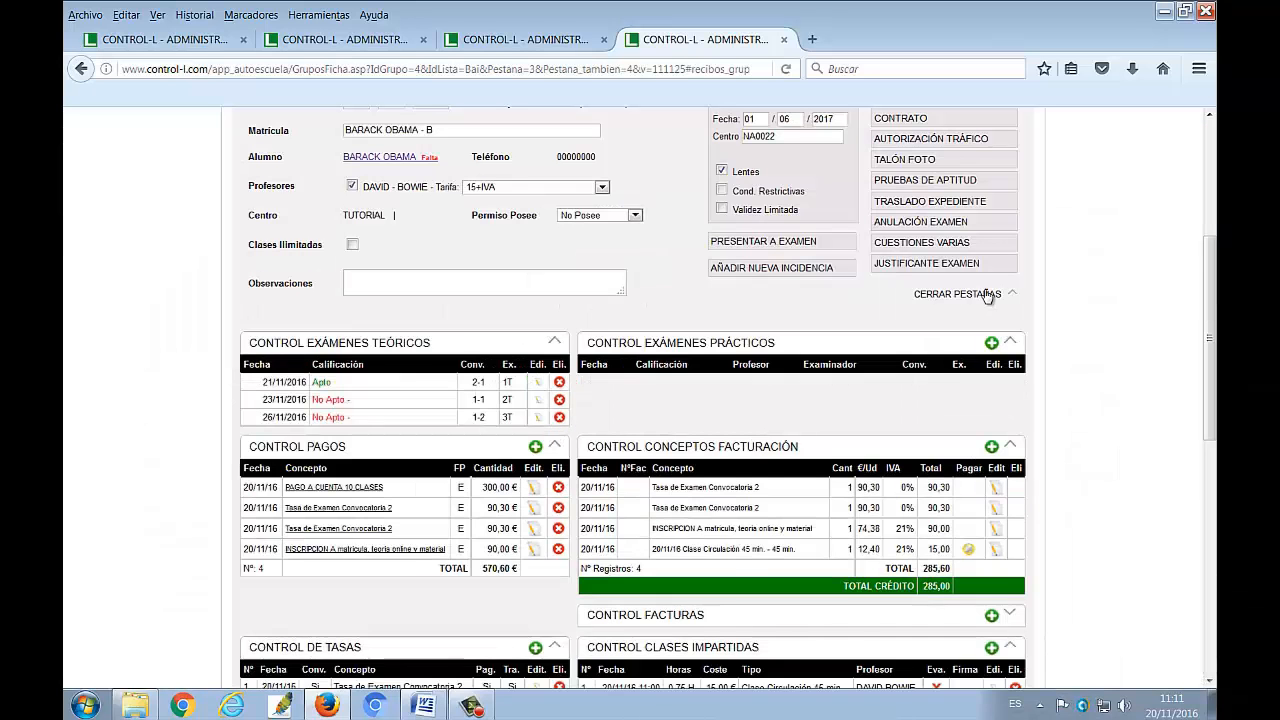
Add a Clase Circulación 60 min. class to the enrolment's Control Clases Impartidas, save it and close the form
scroll(980, 340, down, 1)
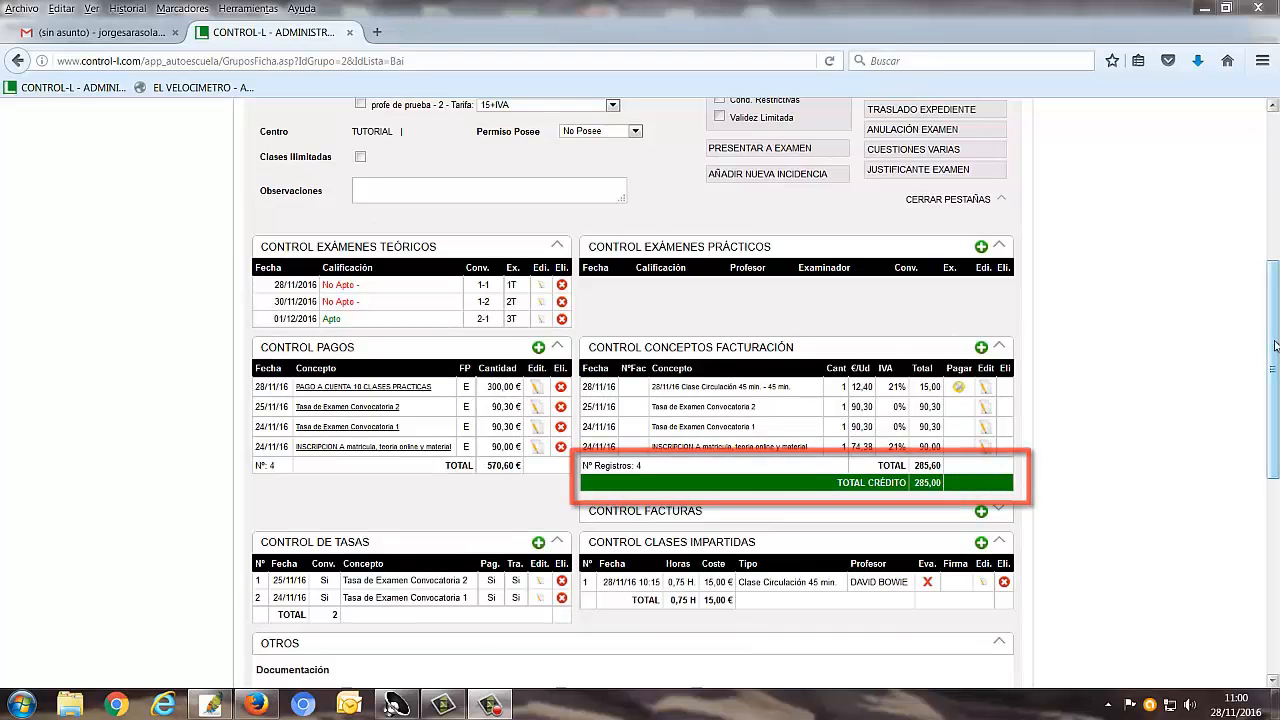
drag(1275, 345, 1267, 230)
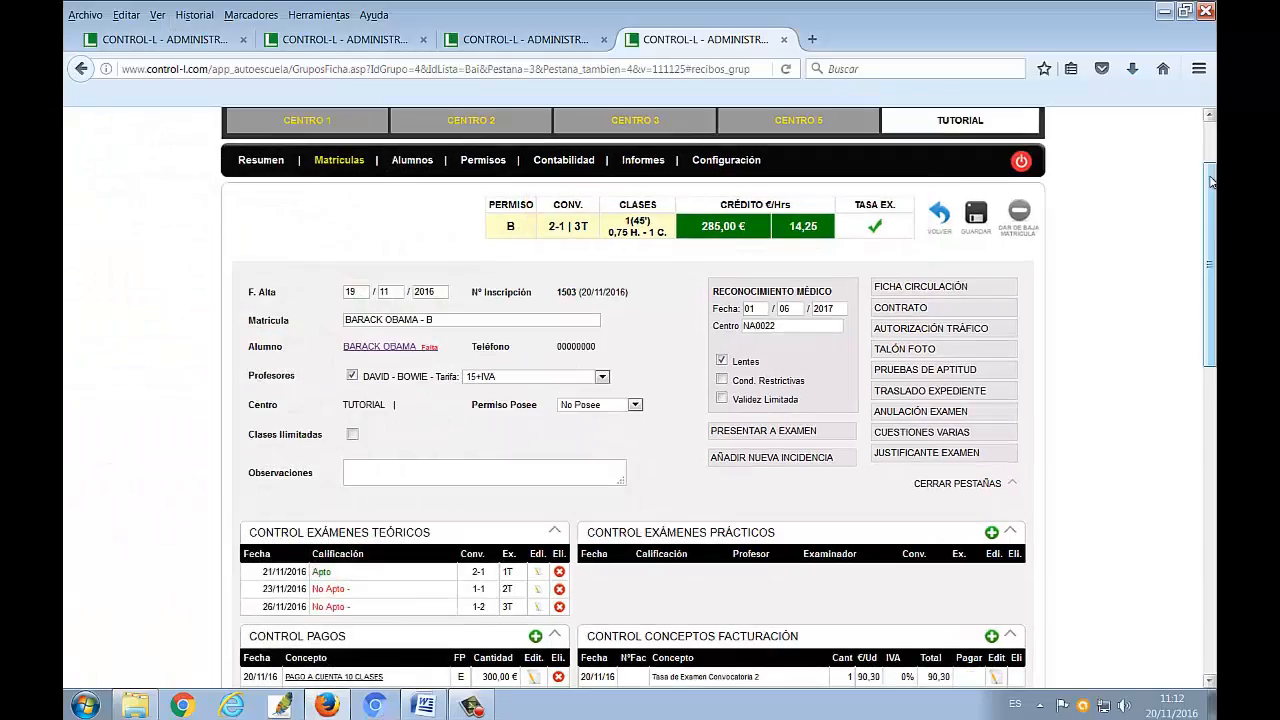
scroll(1210, 210, down, 1)
scroll(1210, 210, down, 6)
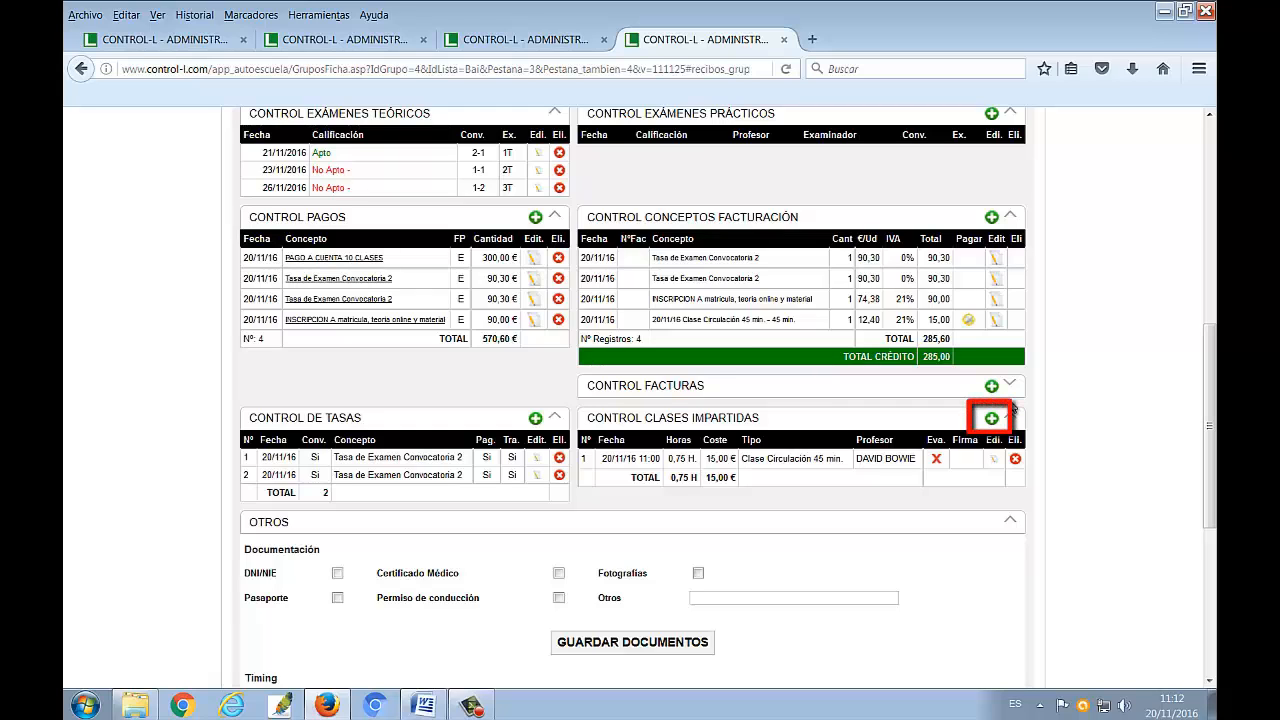
click(993, 418)
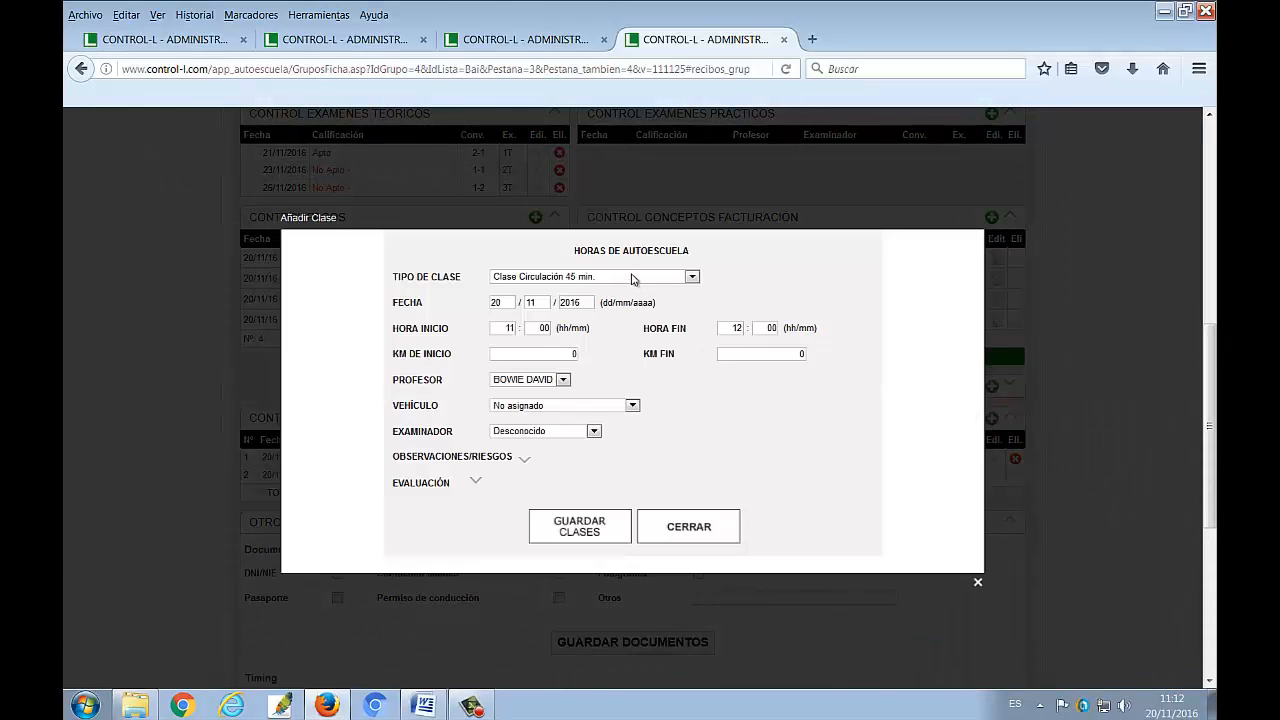
click(632, 277)
click(610, 305)
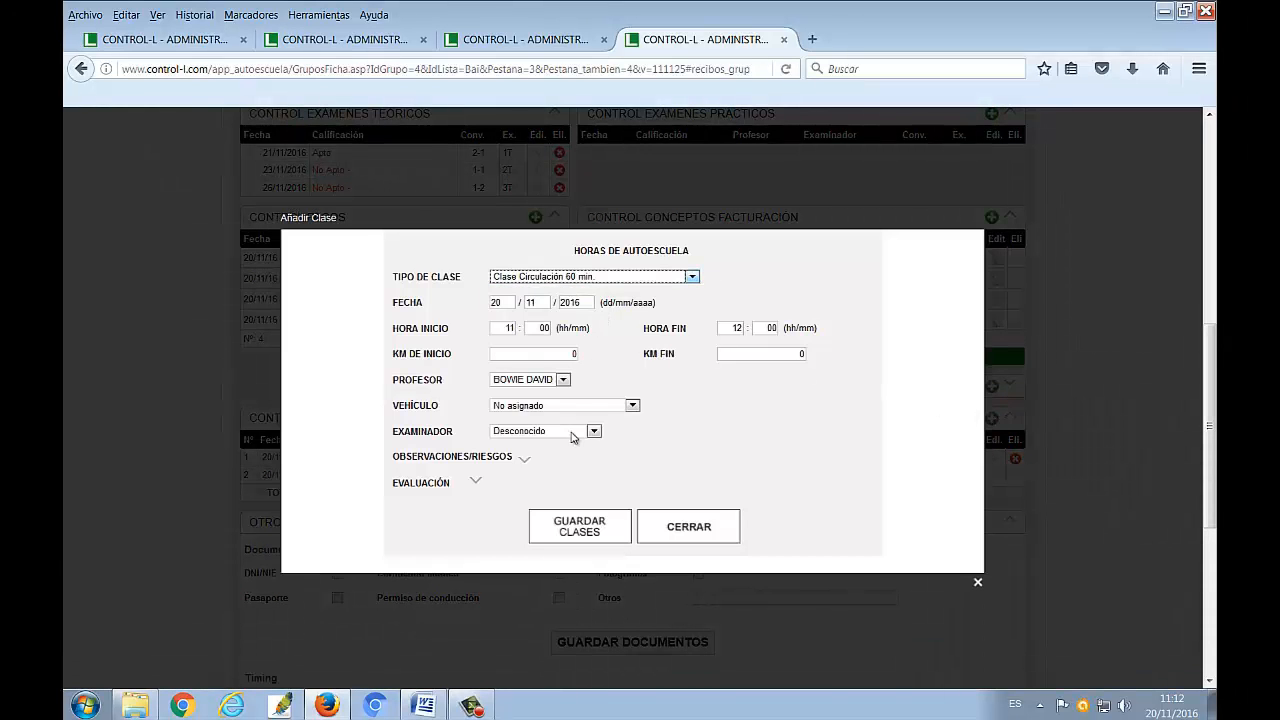
click(579, 527)
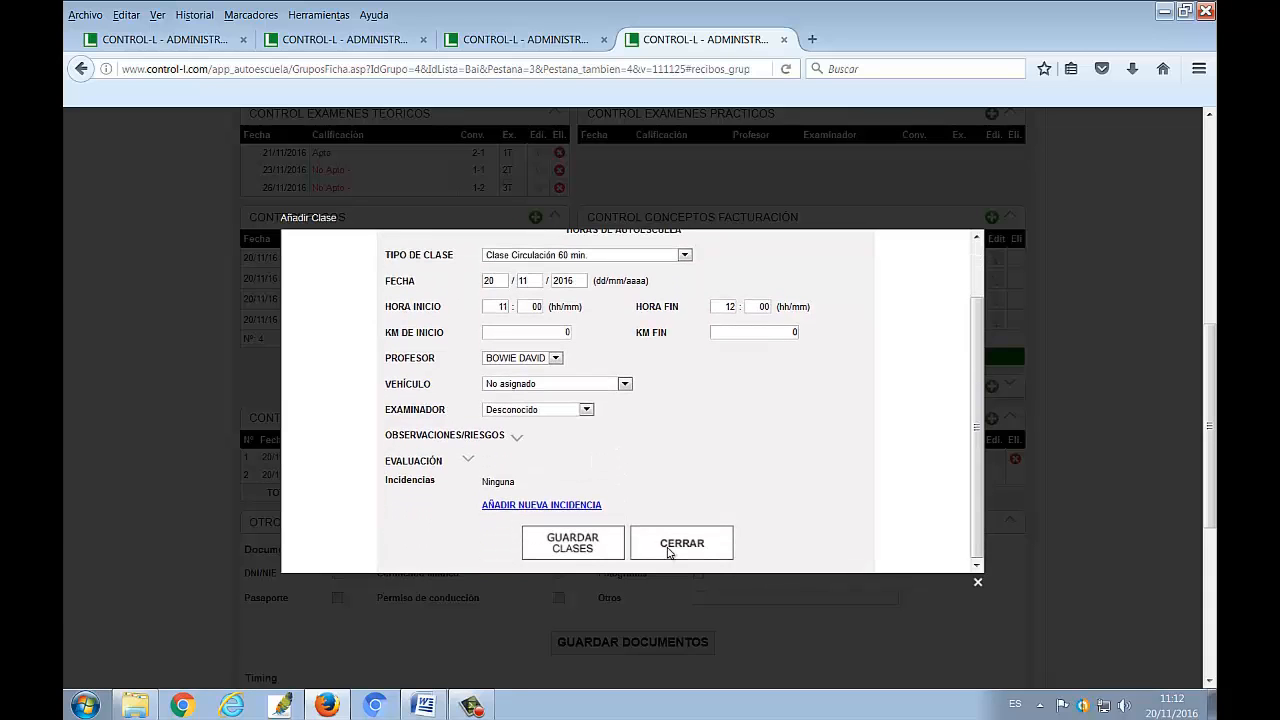
click(668, 552)
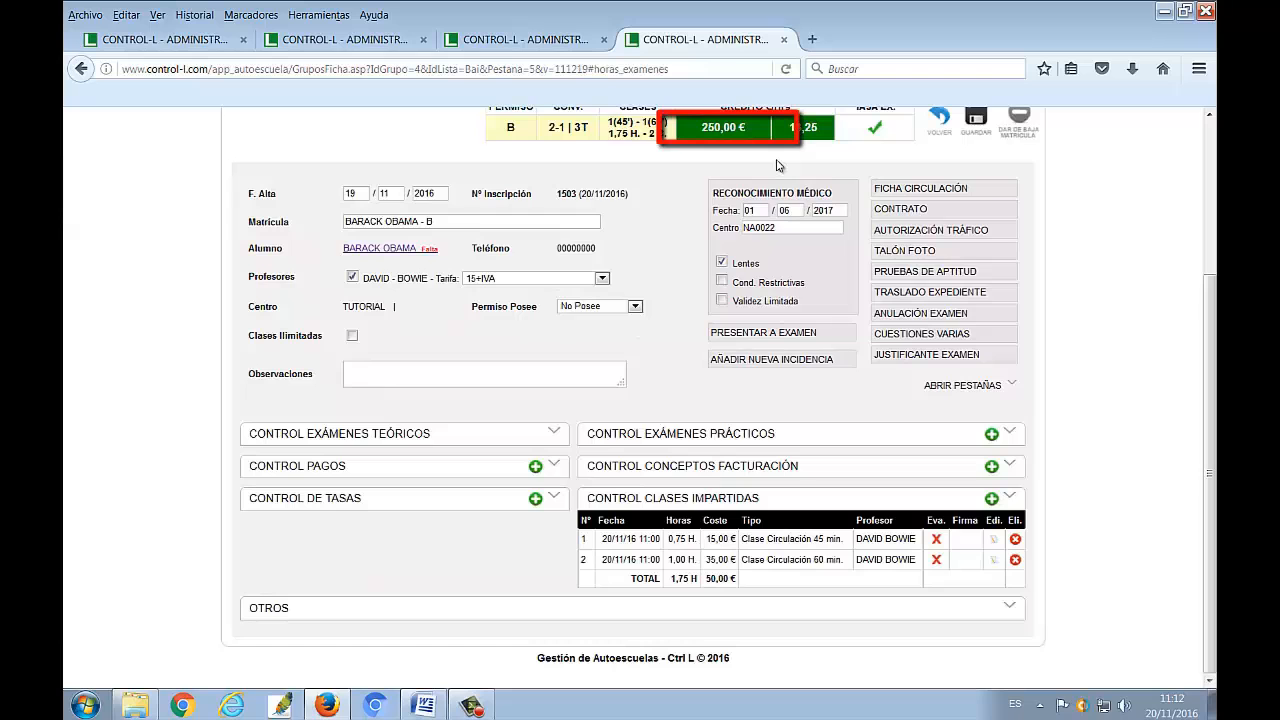
Expand all of the enrolment's sections and check the billing concepts for the classes given
click(955, 387)
scroll(955, 392, down, 2)
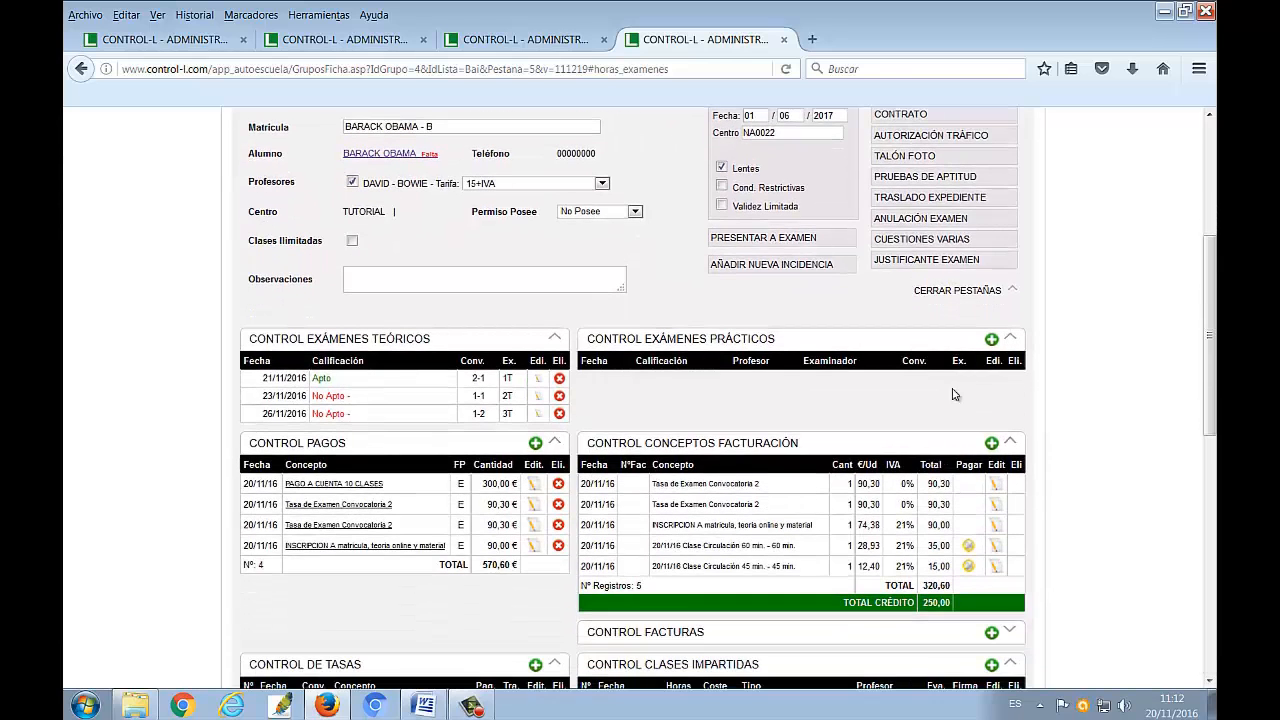
scroll(955, 394, down, 4)
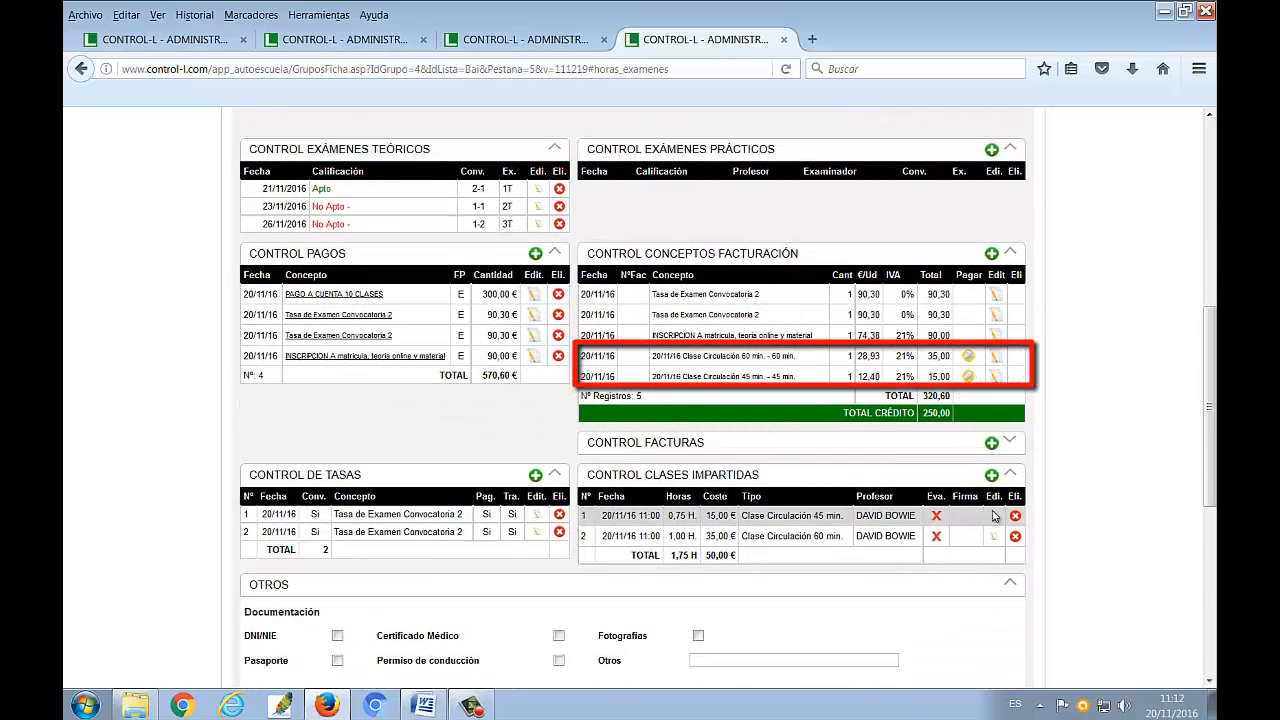
Set the Hora Inicio of the 60-minute class to 10:30, save the class and close its form
click(994, 536)
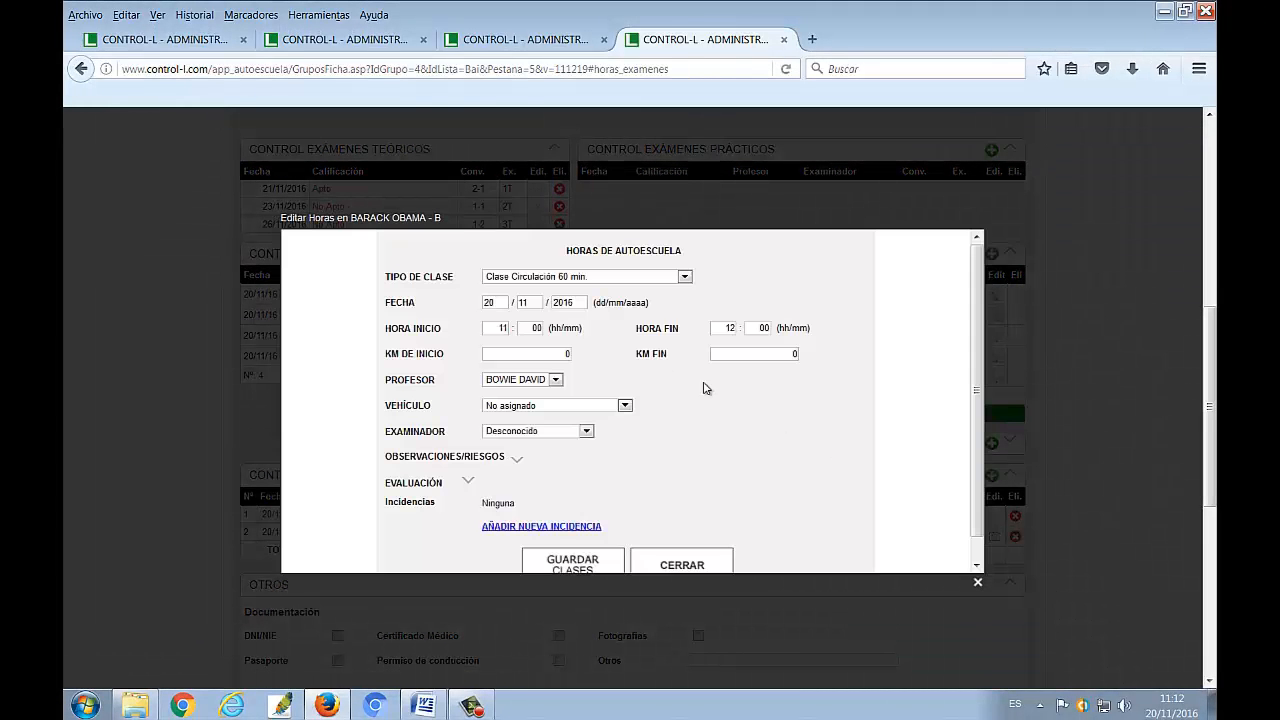
drag(494, 328, 517, 328)
text(10)
key(Tab)
text(3)
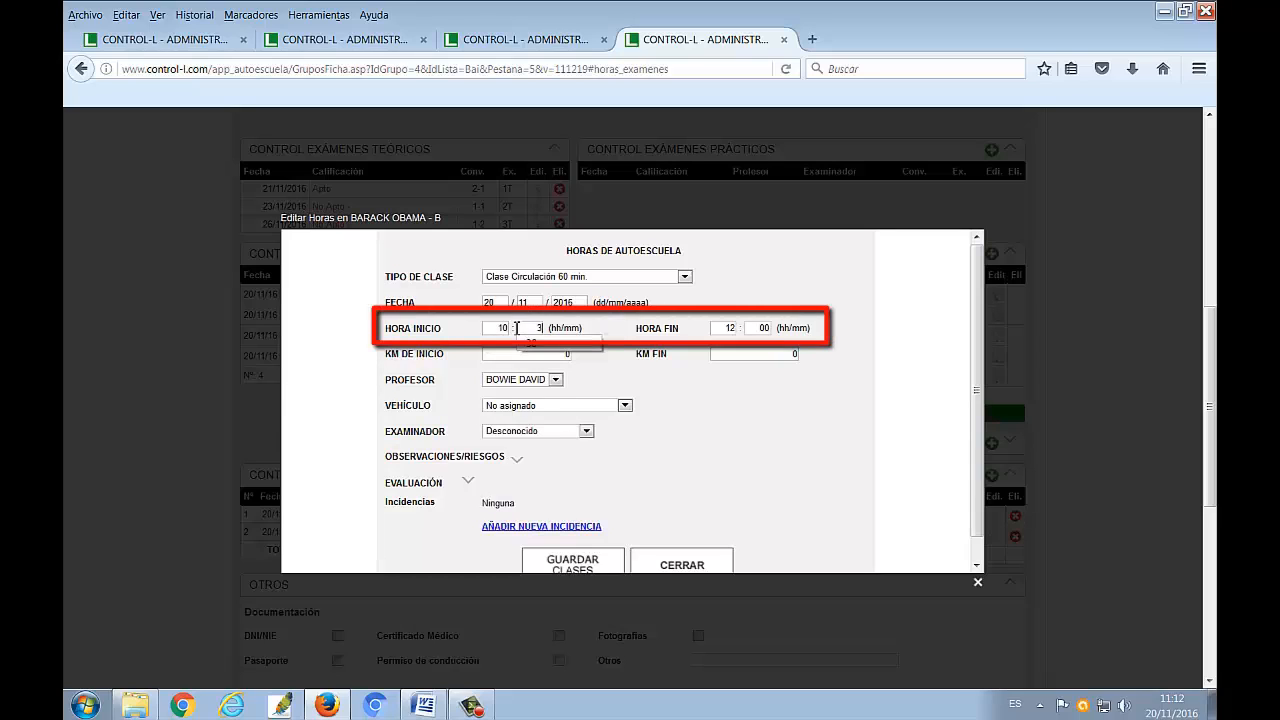
text(0)
click(605, 572)
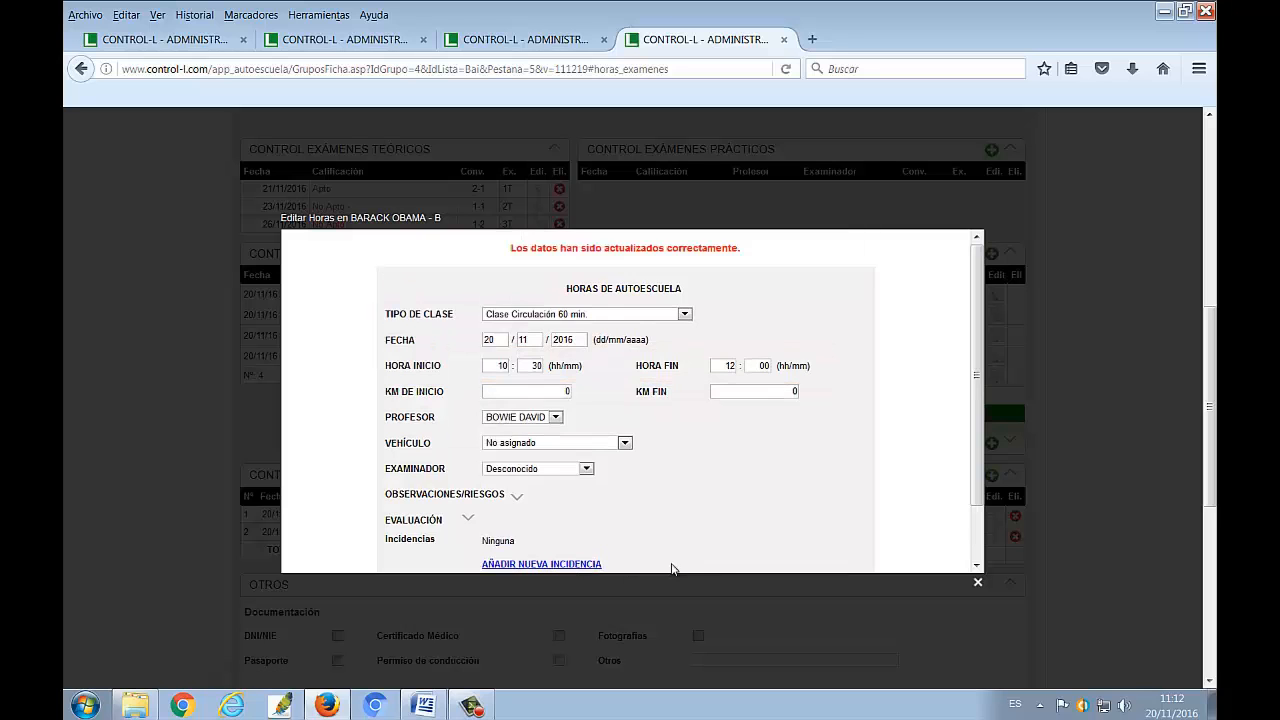
click(676, 562)
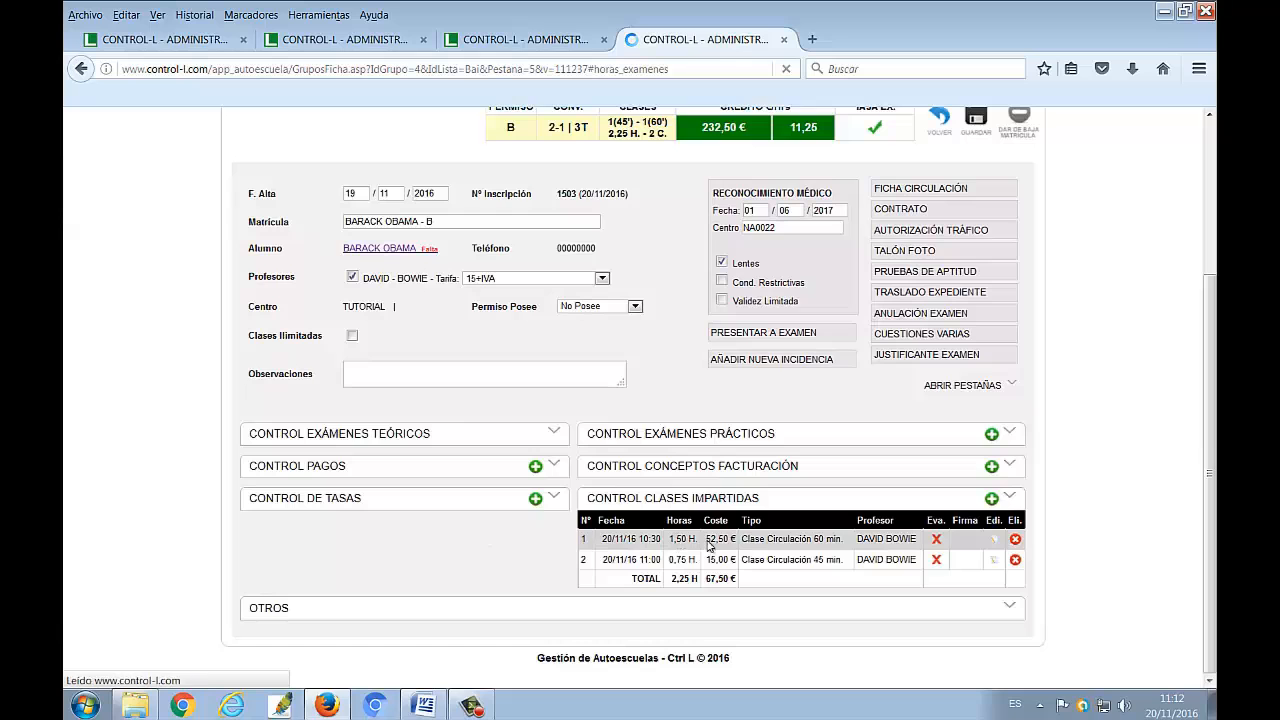
Reopen all the enrolment's sections and examine how the edited 60-minute class is billed and its effect on the credit
click(988, 390)
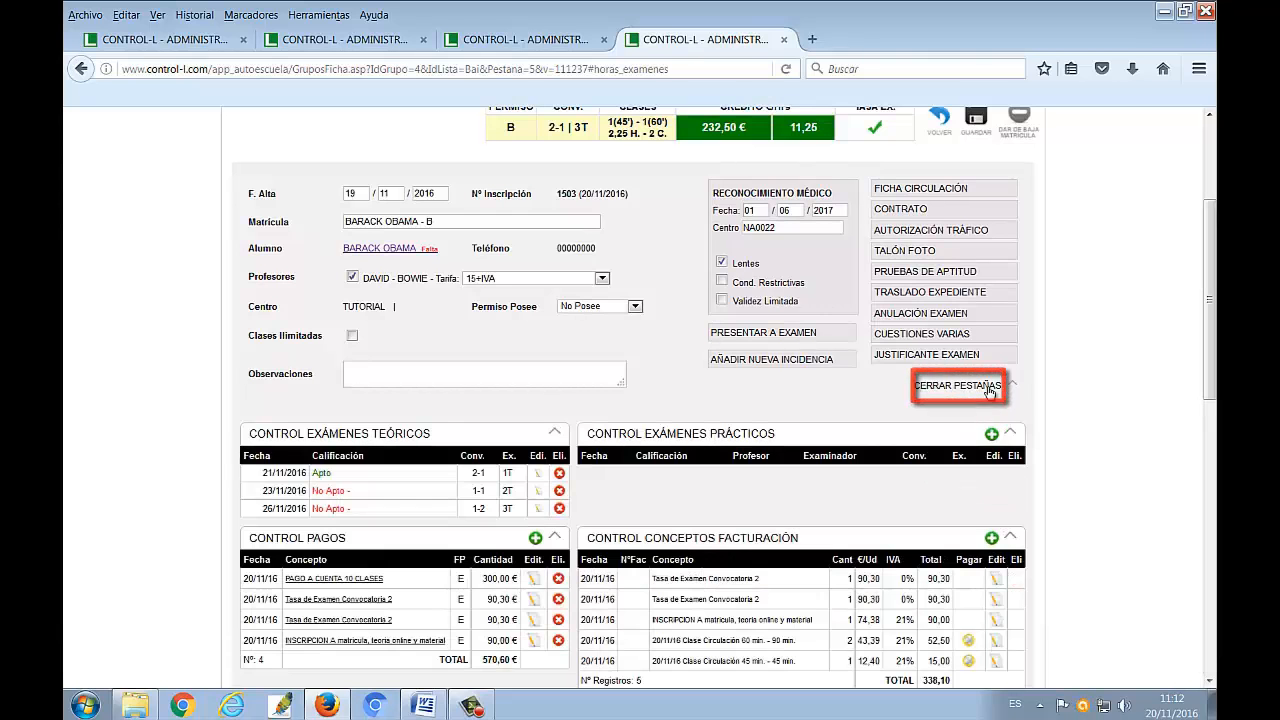
scroll(991, 393, down, 2)
scroll(991, 393, down, 3)
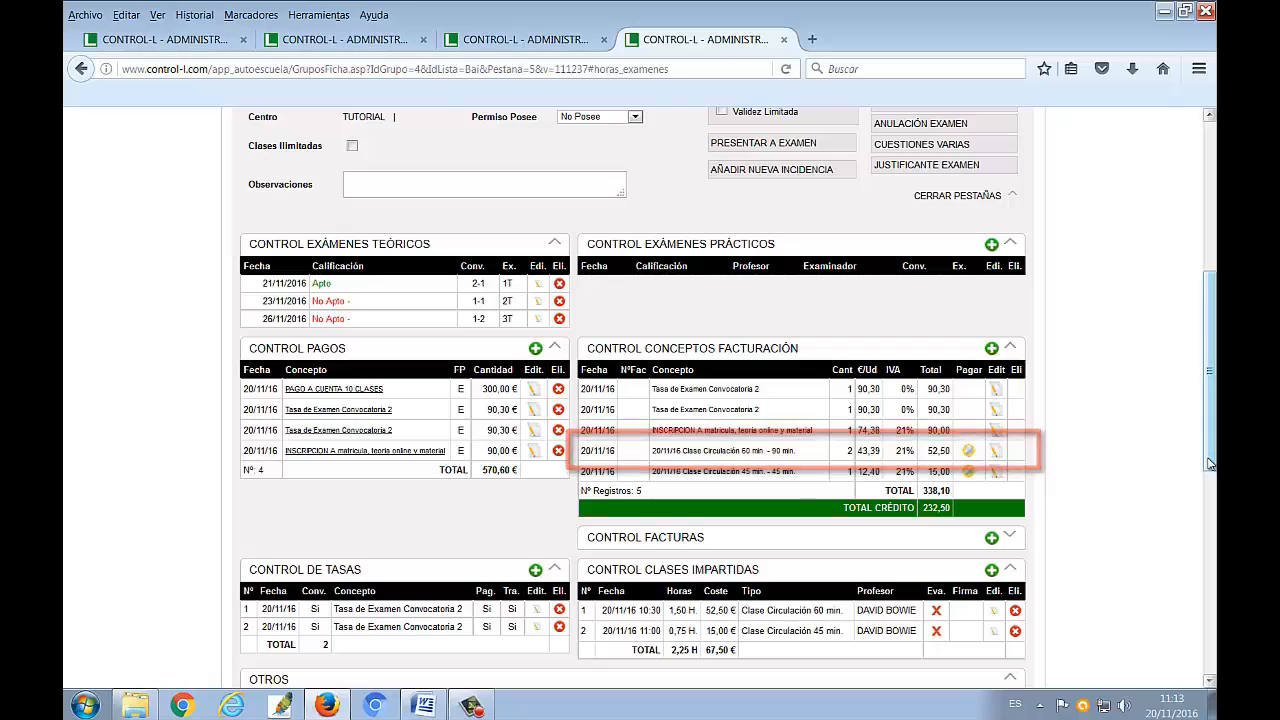
drag(1208, 460, 1212, 415)
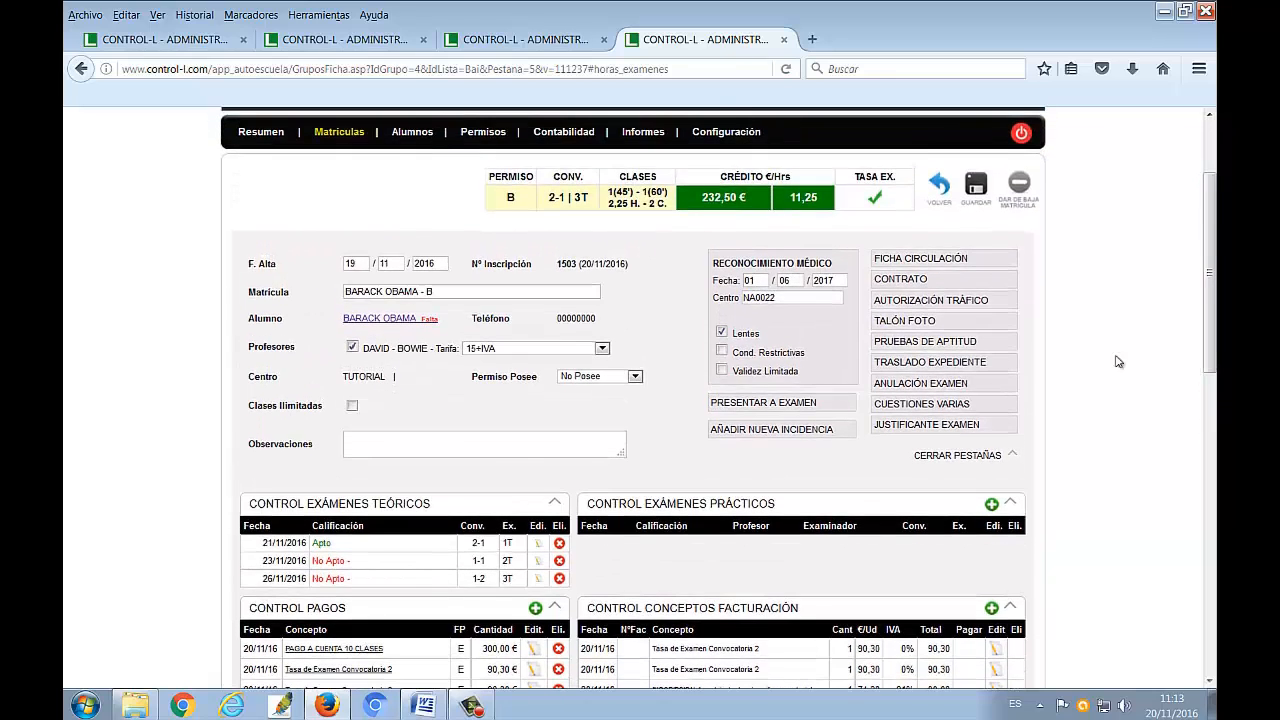
scroll(1143, 614, down, 5)
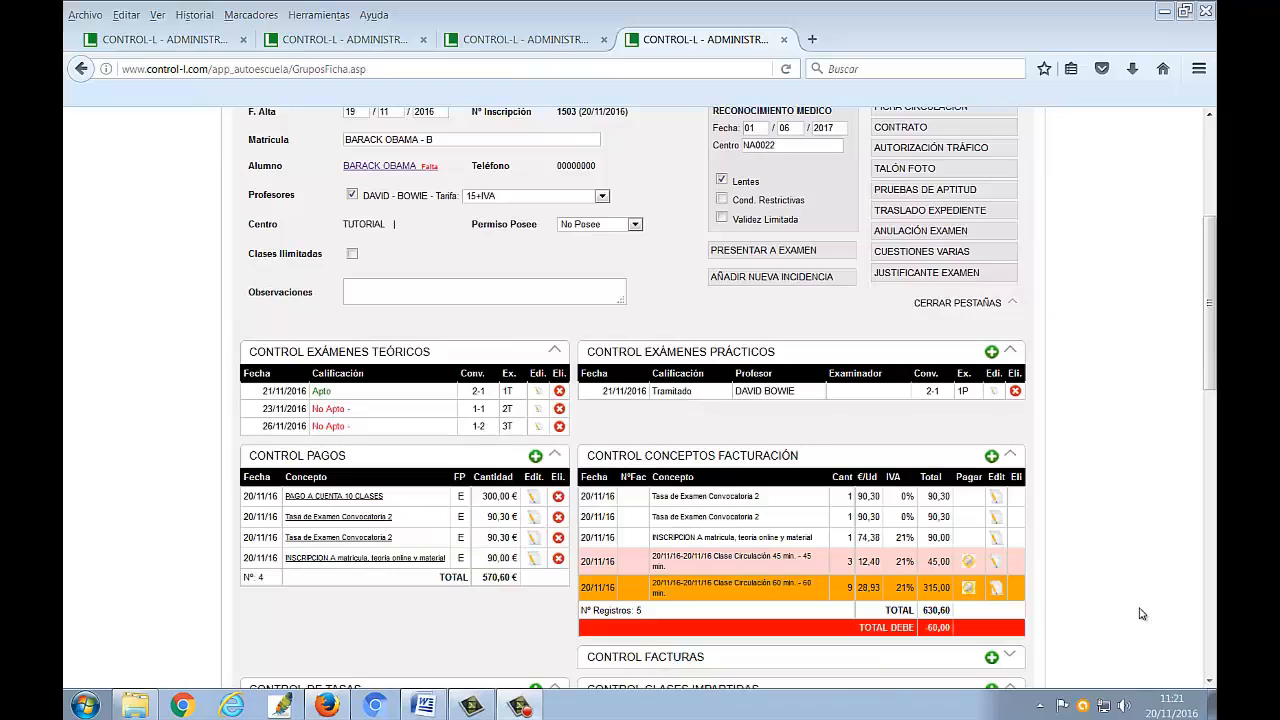
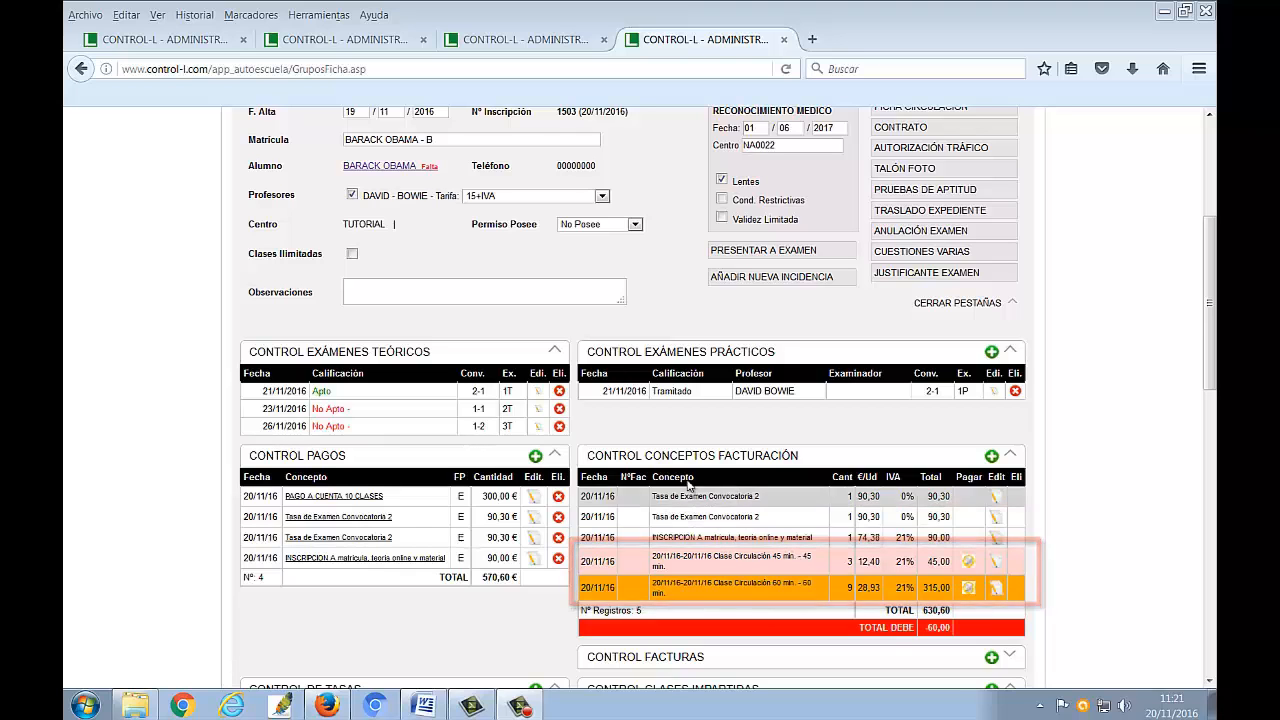
Add a 60 € PAGO A CUENTA payment in Efectivo to the enrolment and close the payment form
click(536, 456)
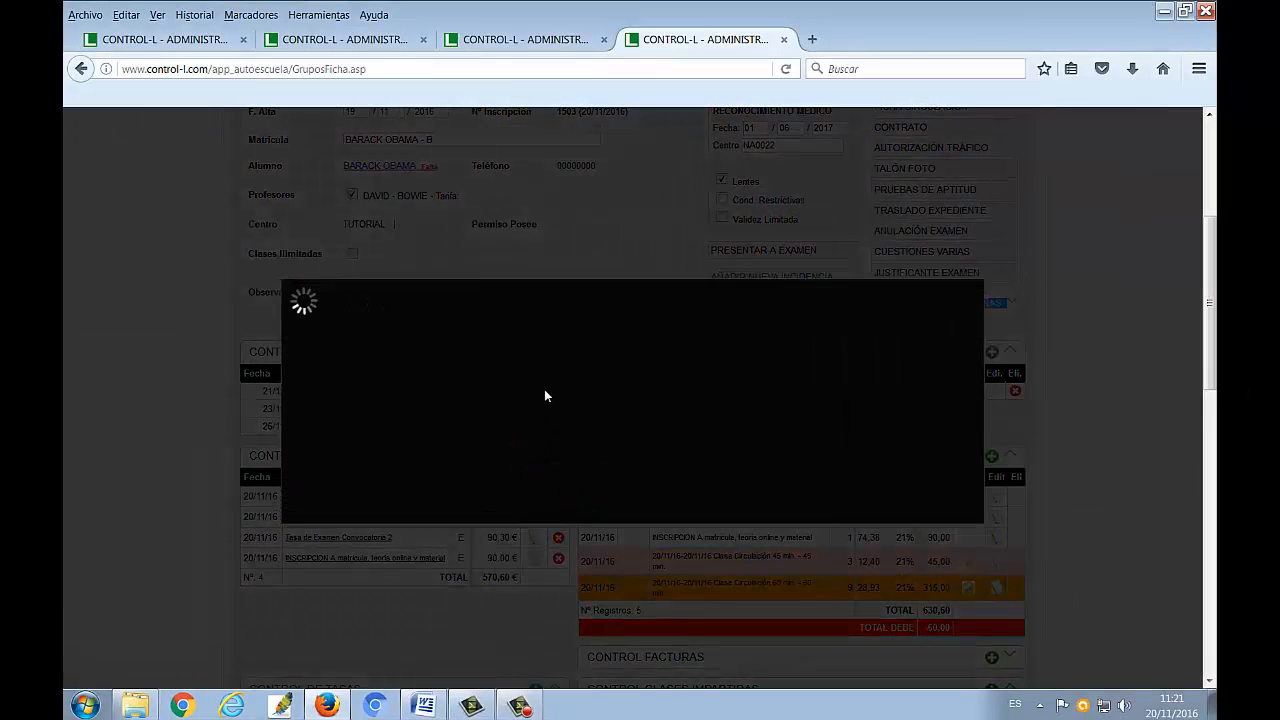
click(591, 355)
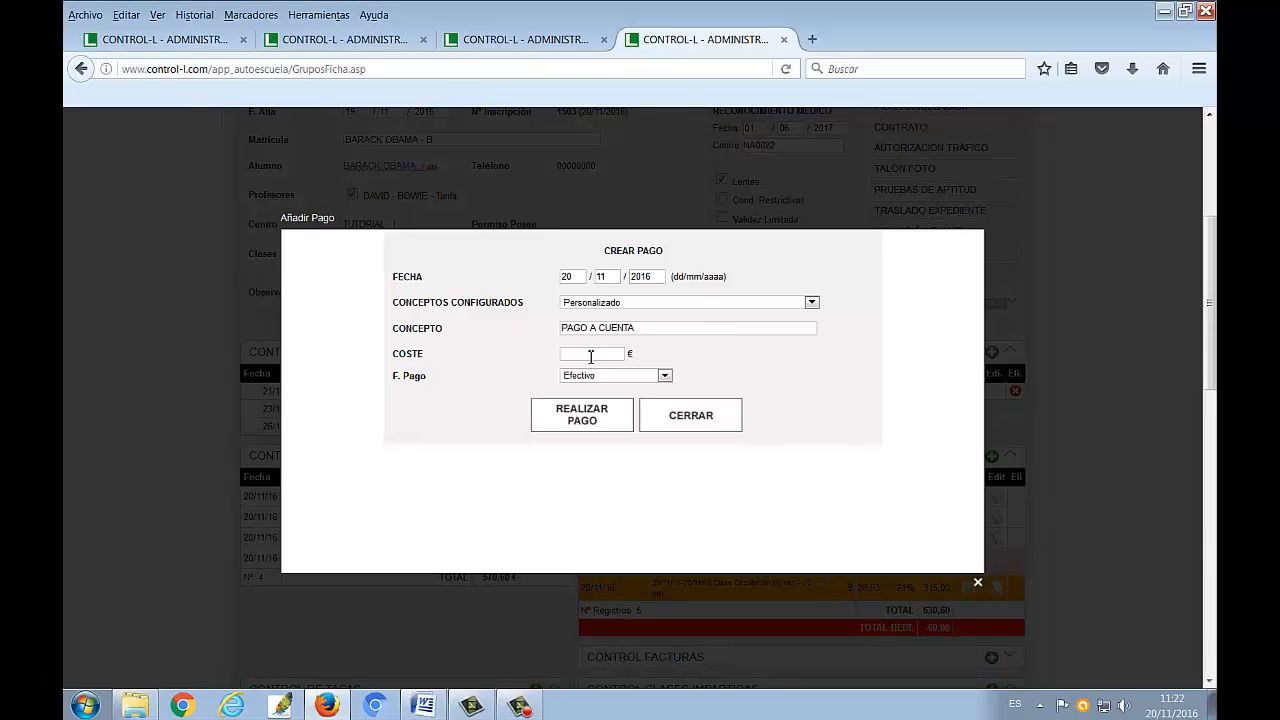
text(60)
click(591, 369)
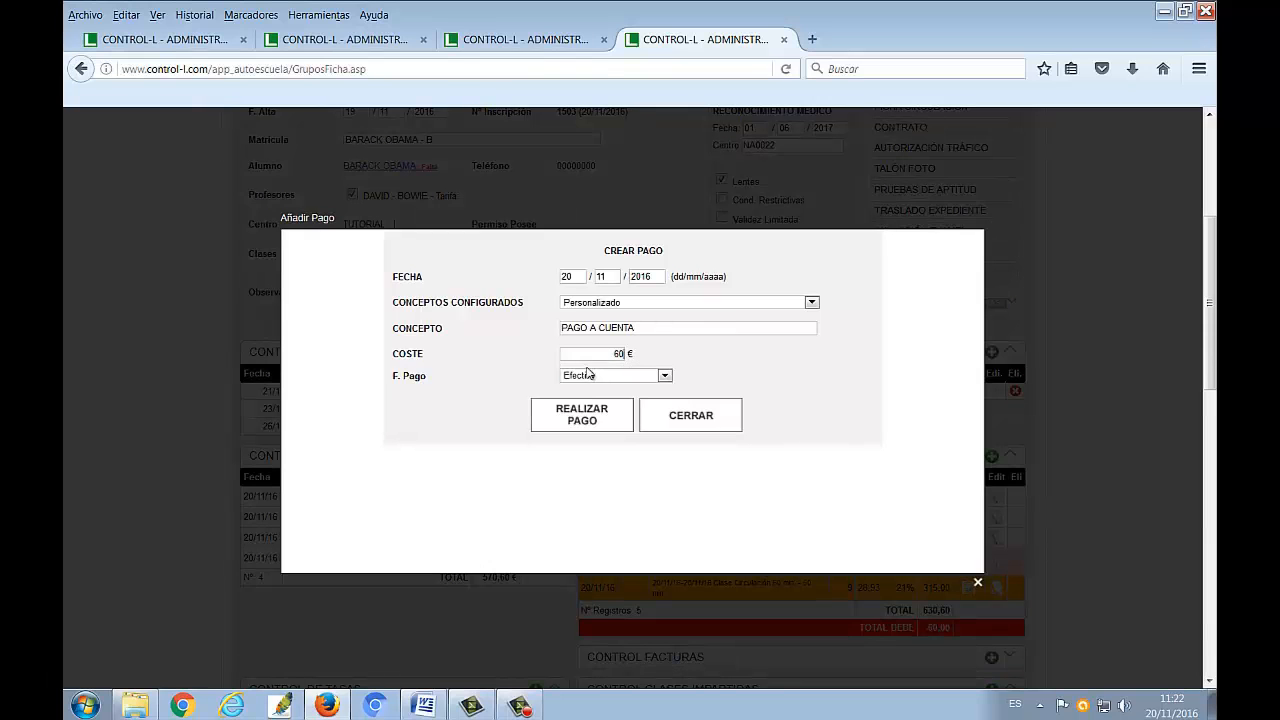
click(584, 412)
click(648, 327)
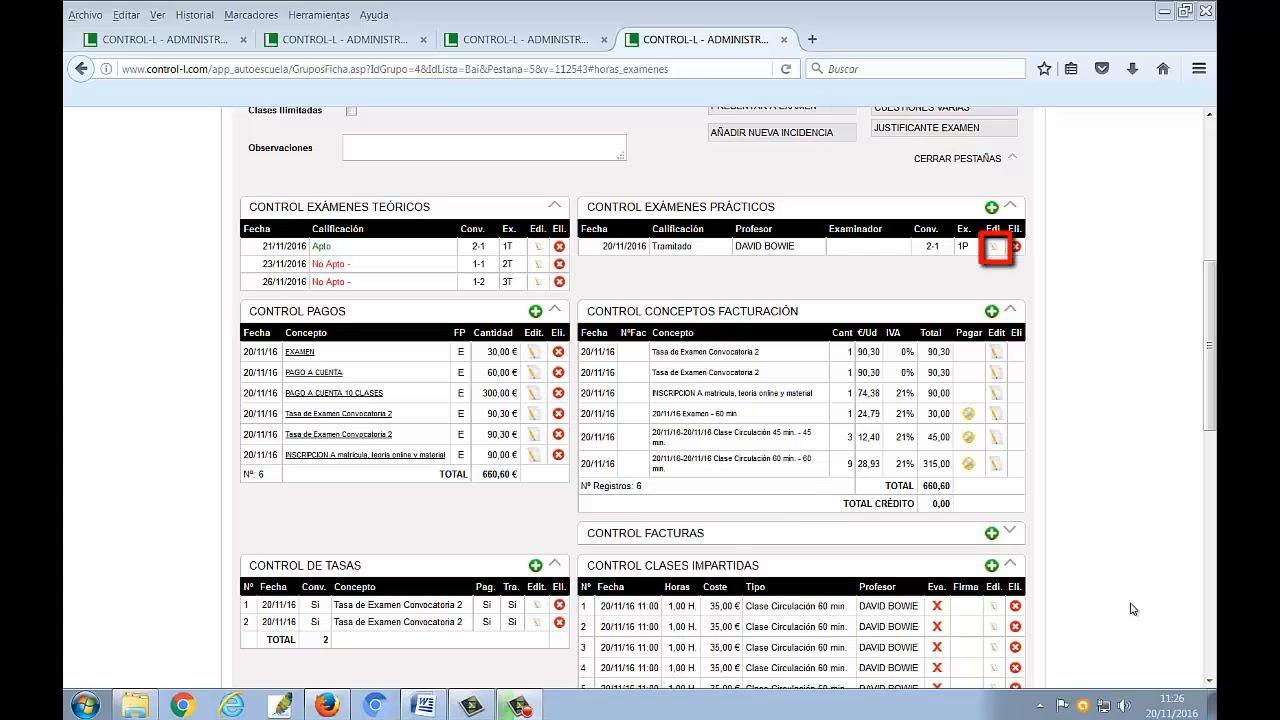
Set the status of the practical Circulación exam to Apto and save the exam
click(994, 247)
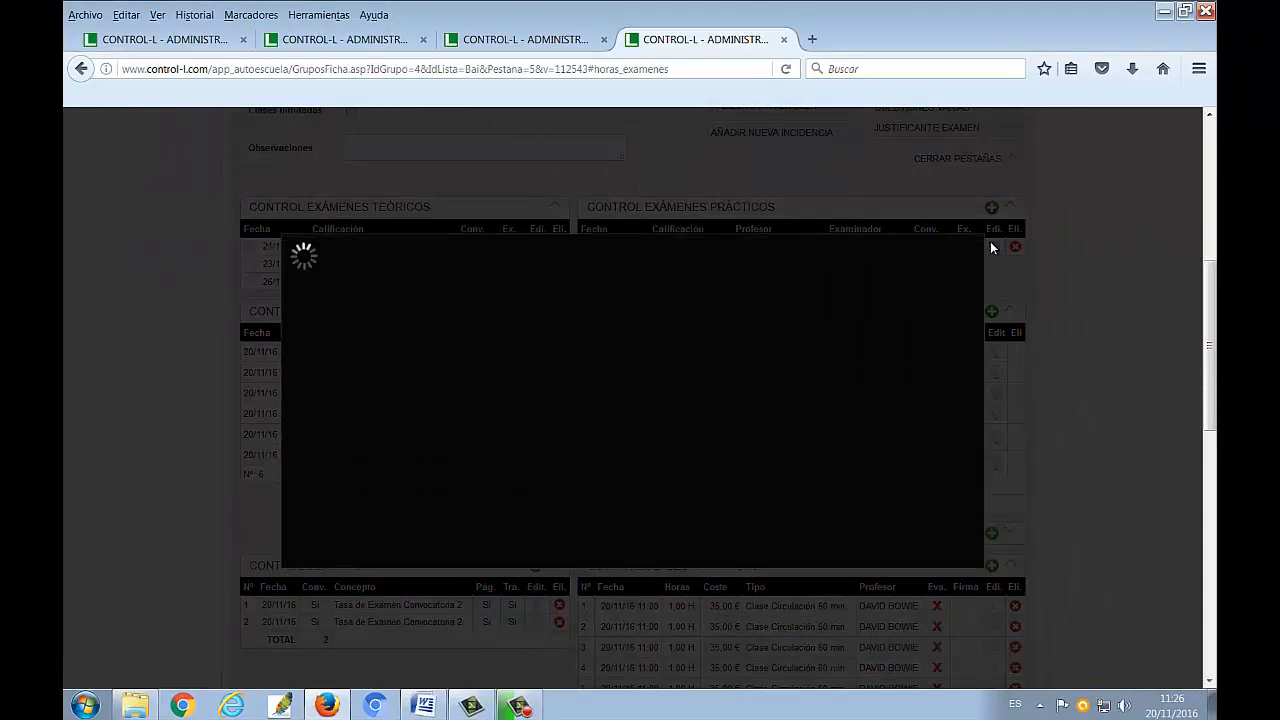
click(566, 354)
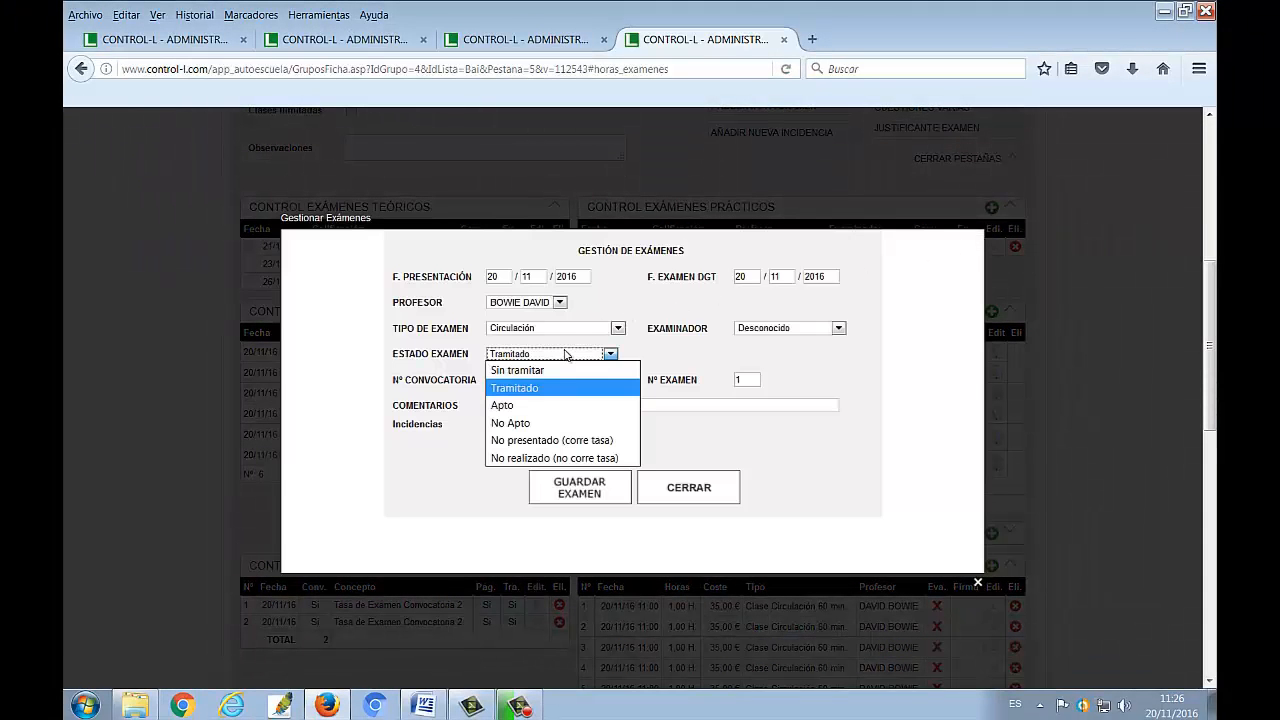
click(553, 405)
click(568, 490)
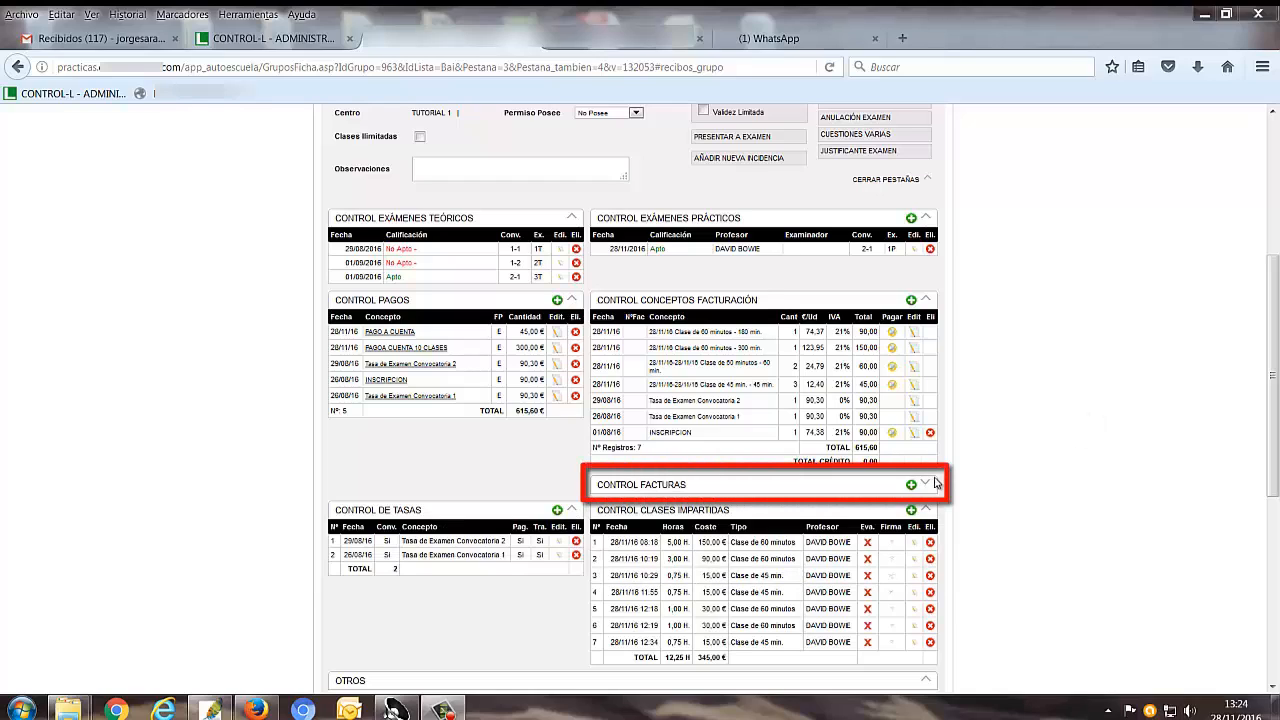
Create an invoice dated 29/11/2016 covering every billing concept except INSCRIPCION, and close its form
click(911, 486)
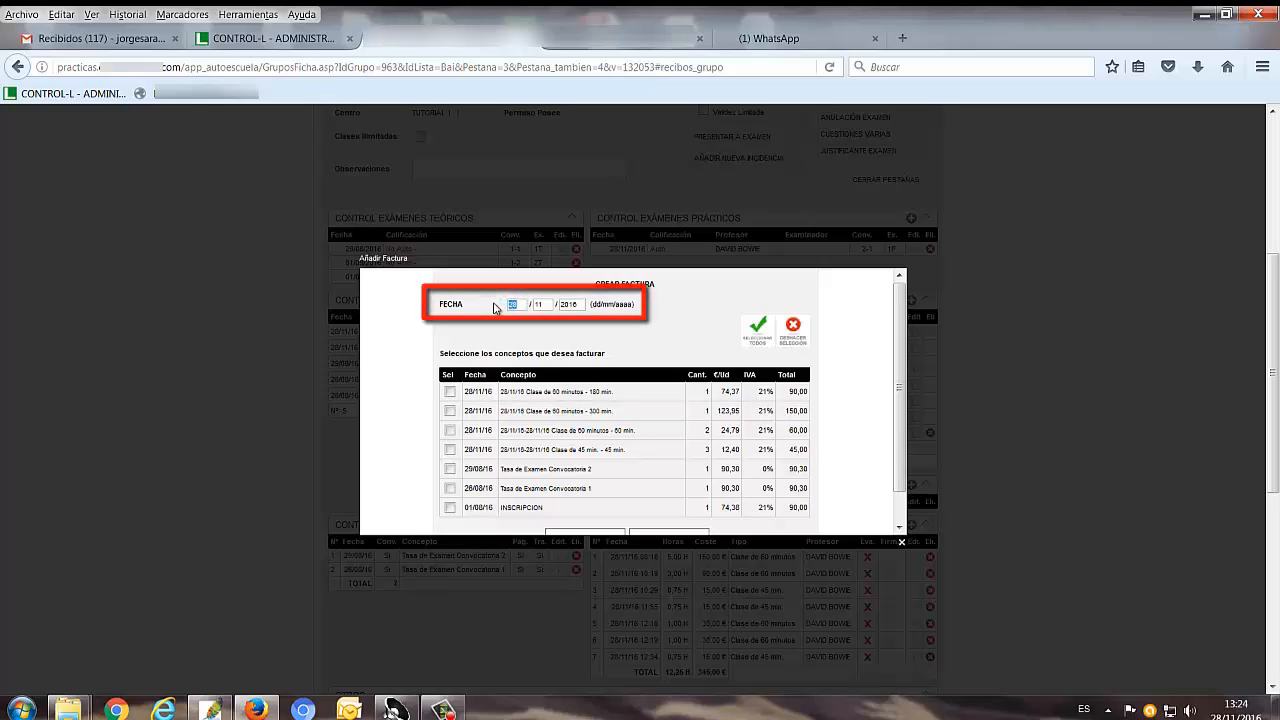
text(29)
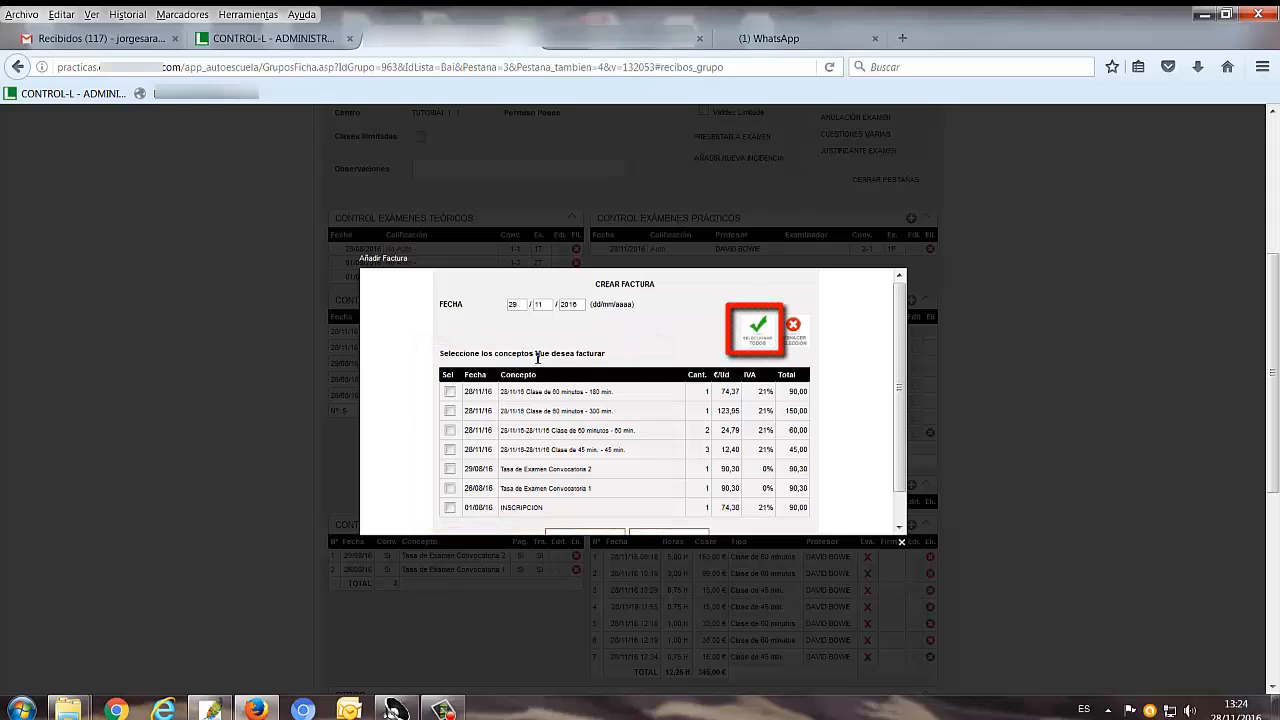
click(755, 330)
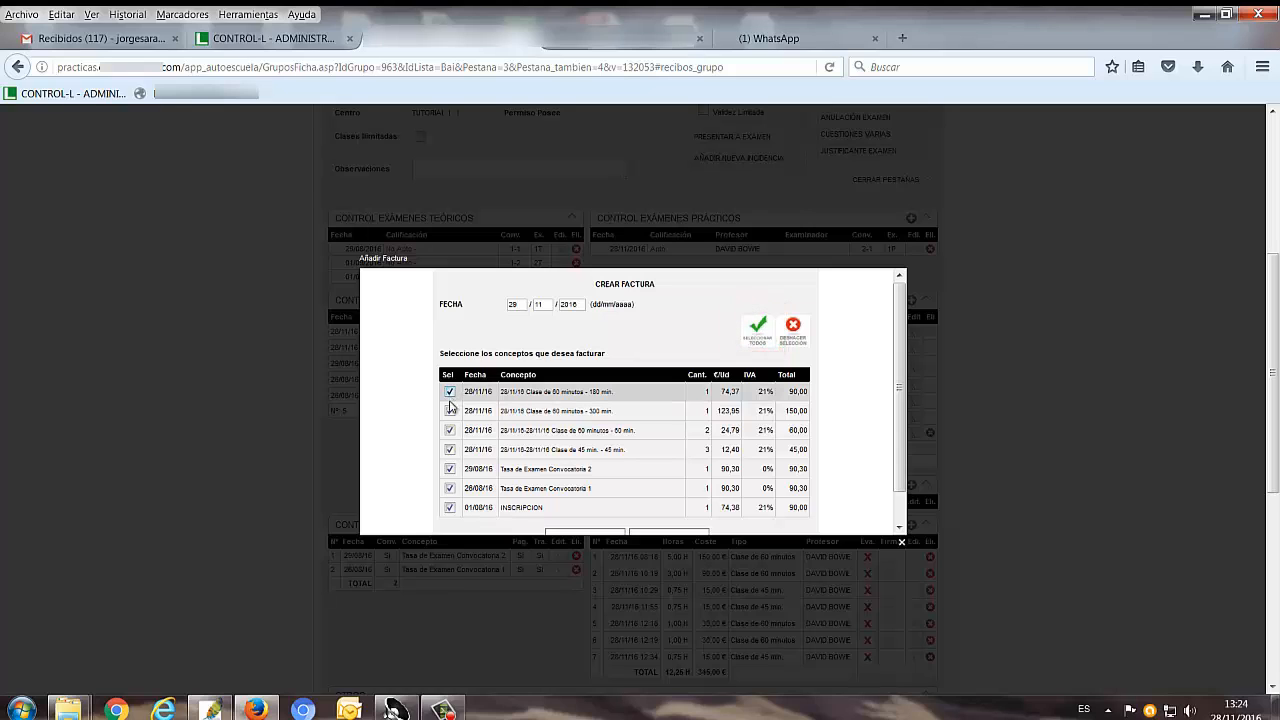
click(450, 508)
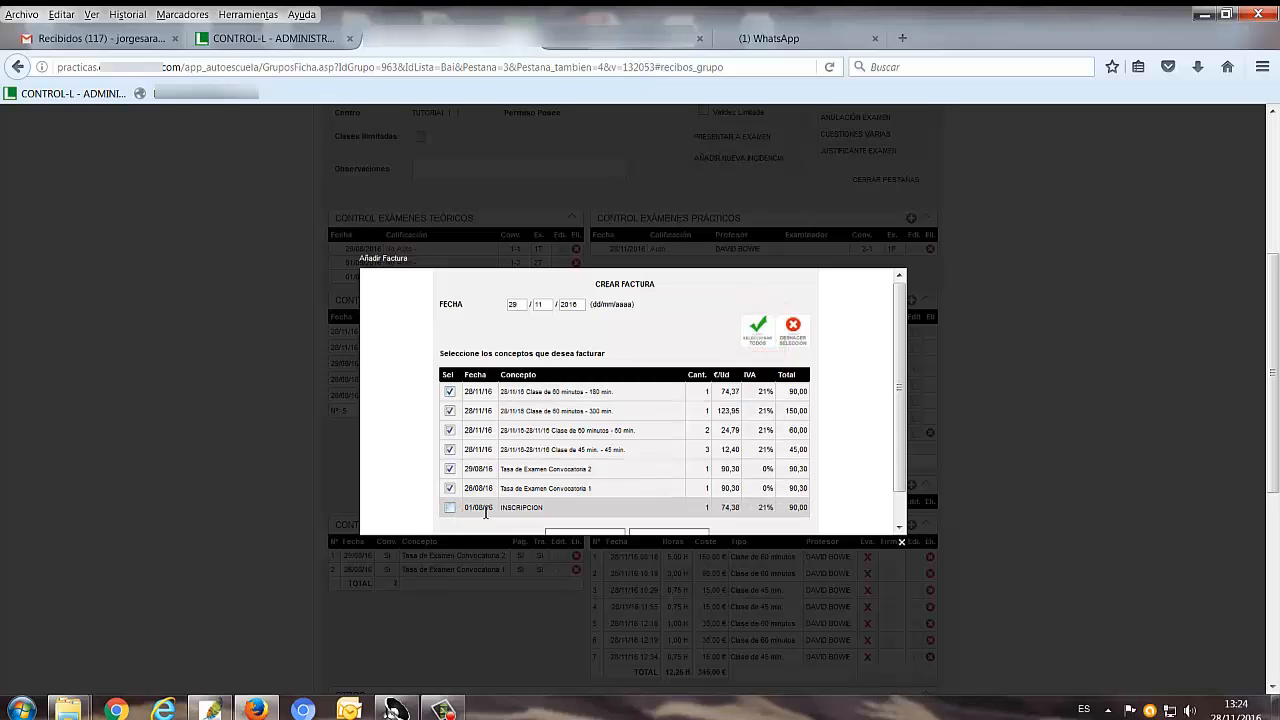
scroll(590, 520, down, 1)
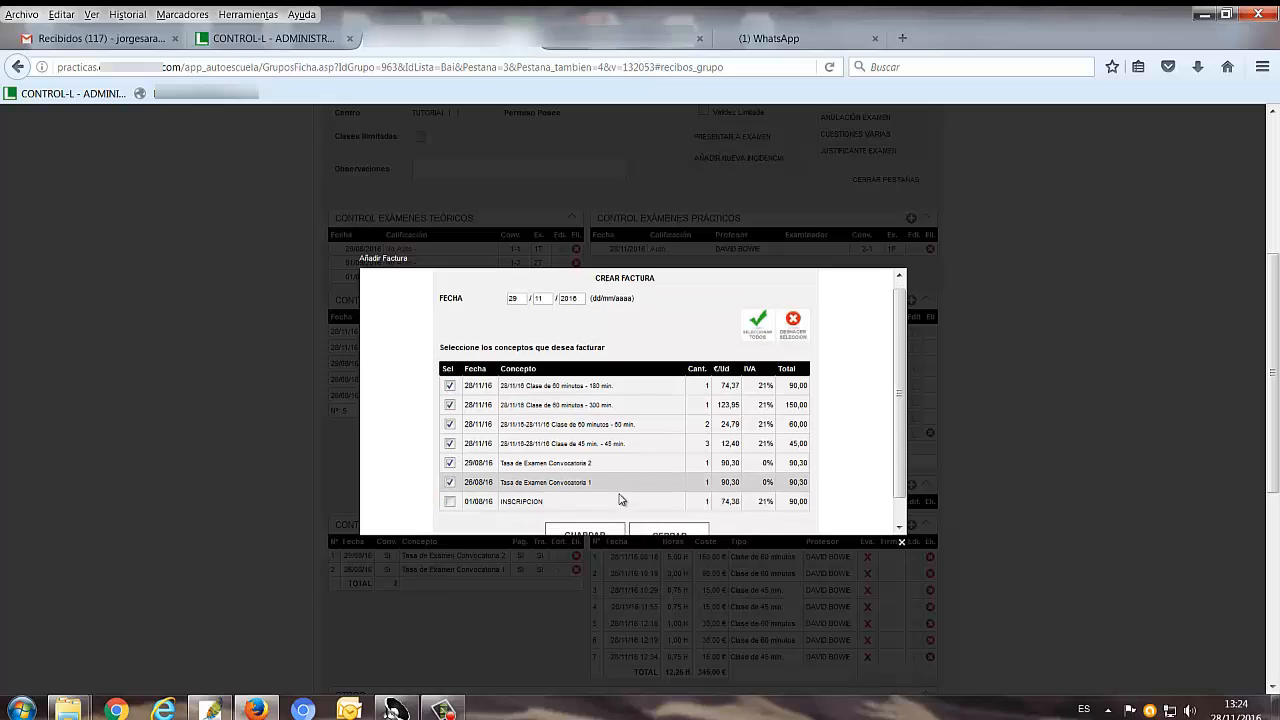
click(597, 511)
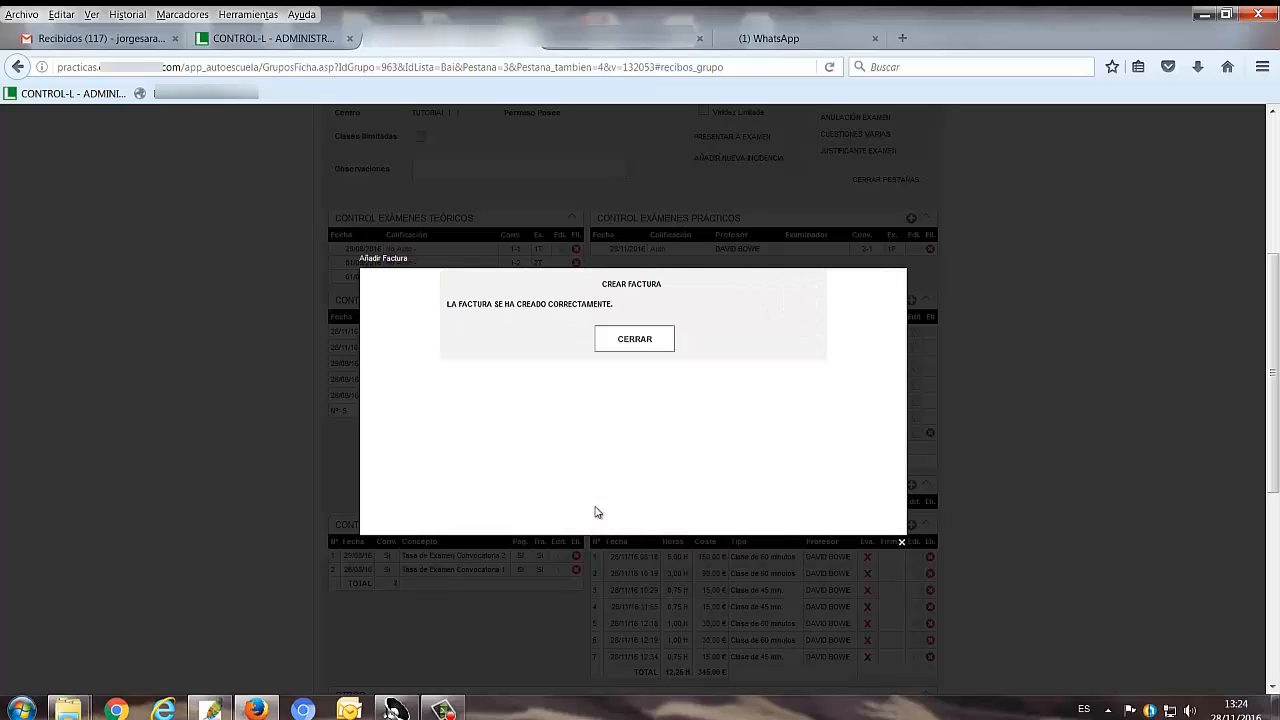
click(636, 339)
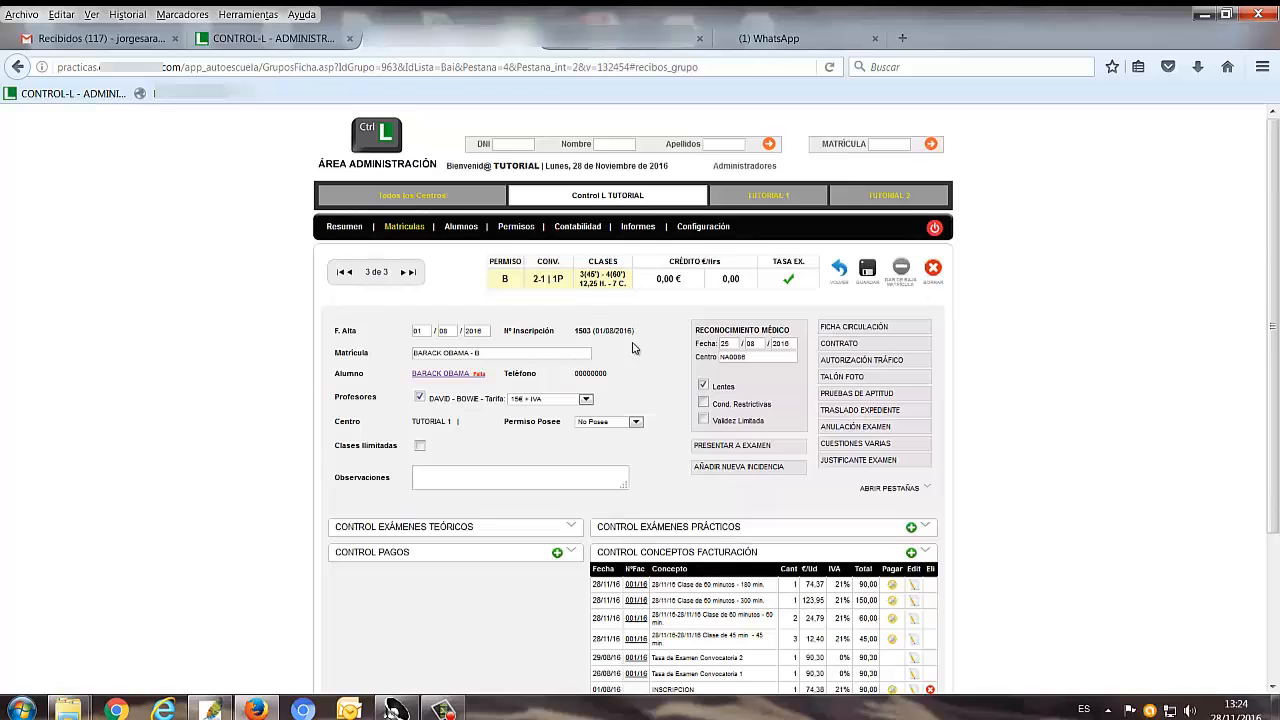
Create a second invoice, dated 28/11/2016, for the INSCRIPCION concept and close its form
scroll(745, 374, down, 3)
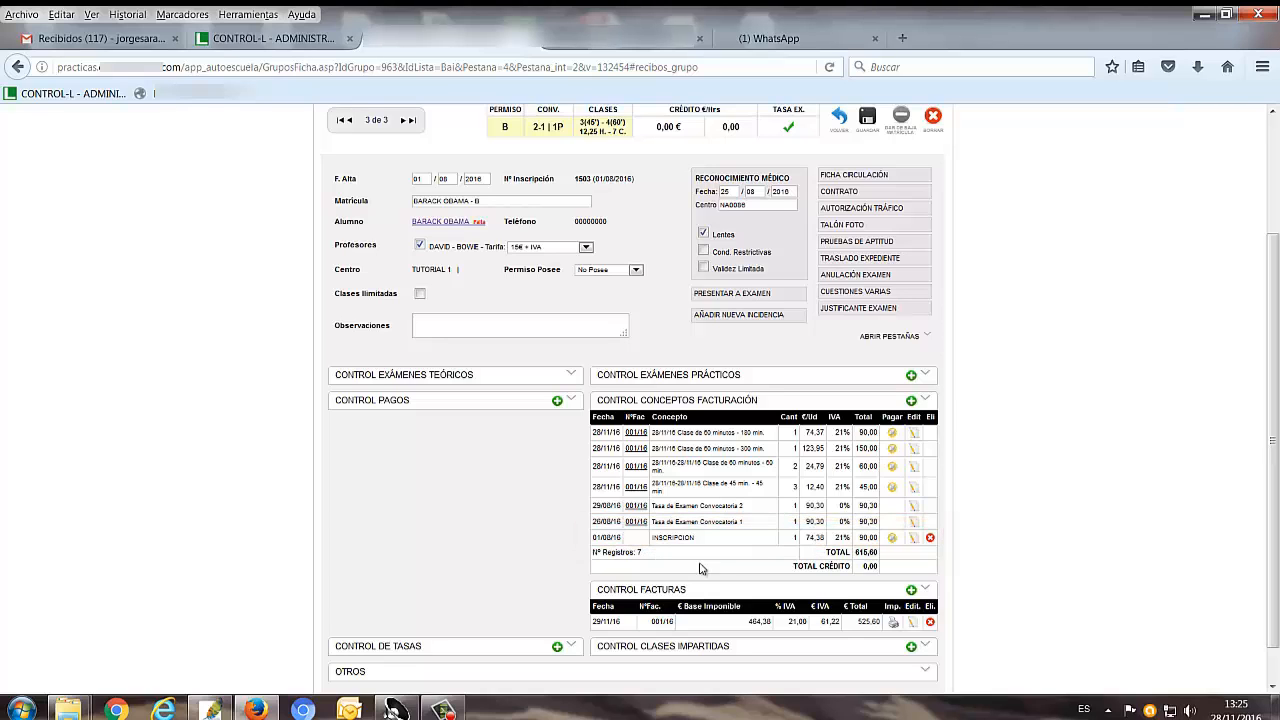
click(910, 590)
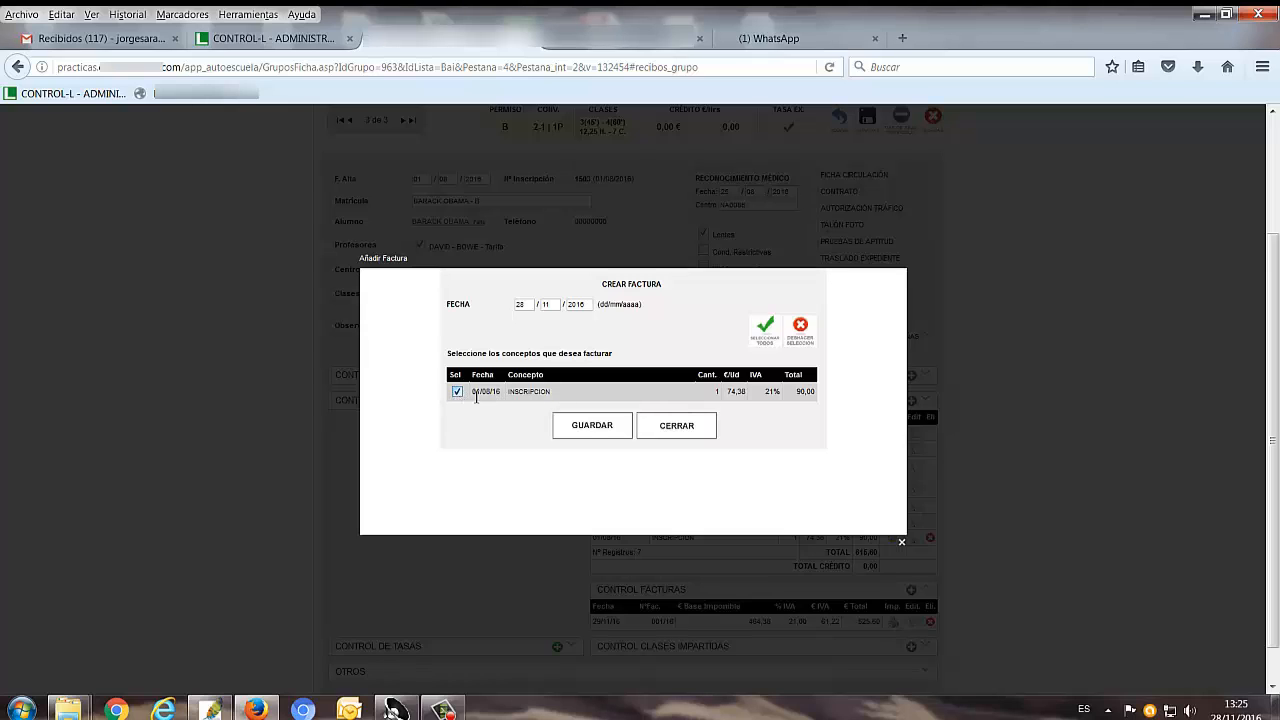
click(591, 428)
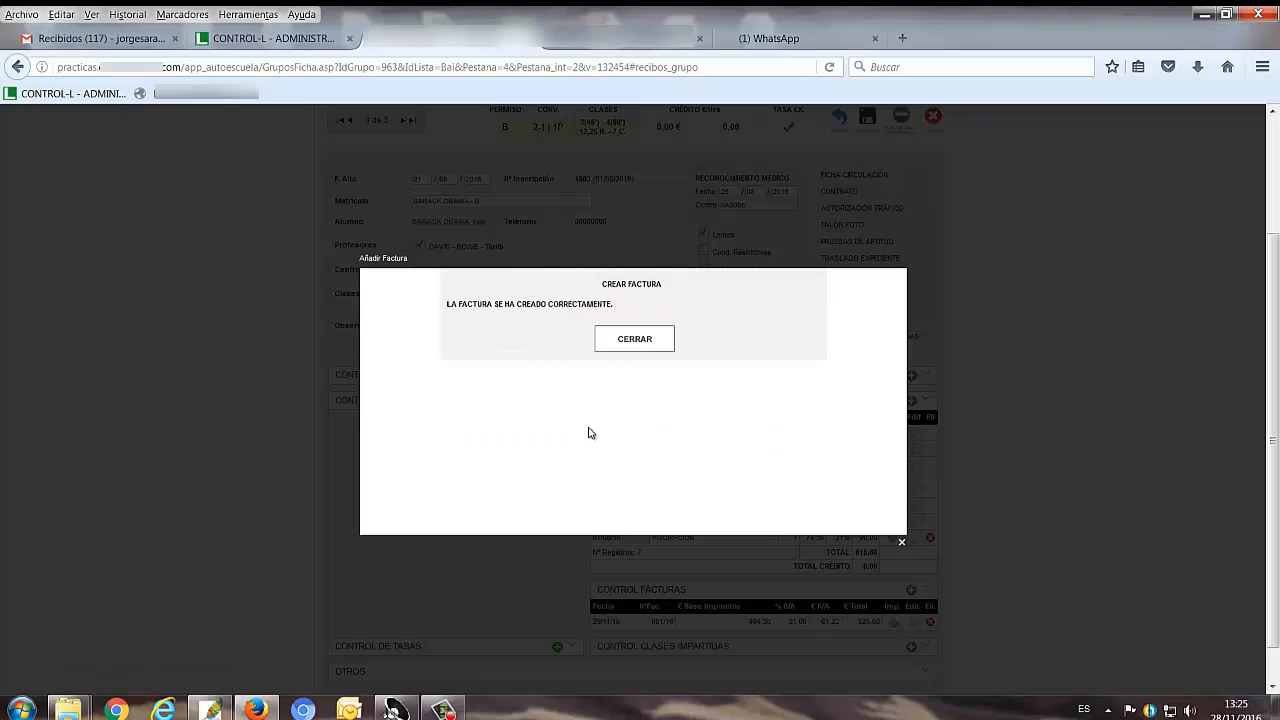
click(627, 340)
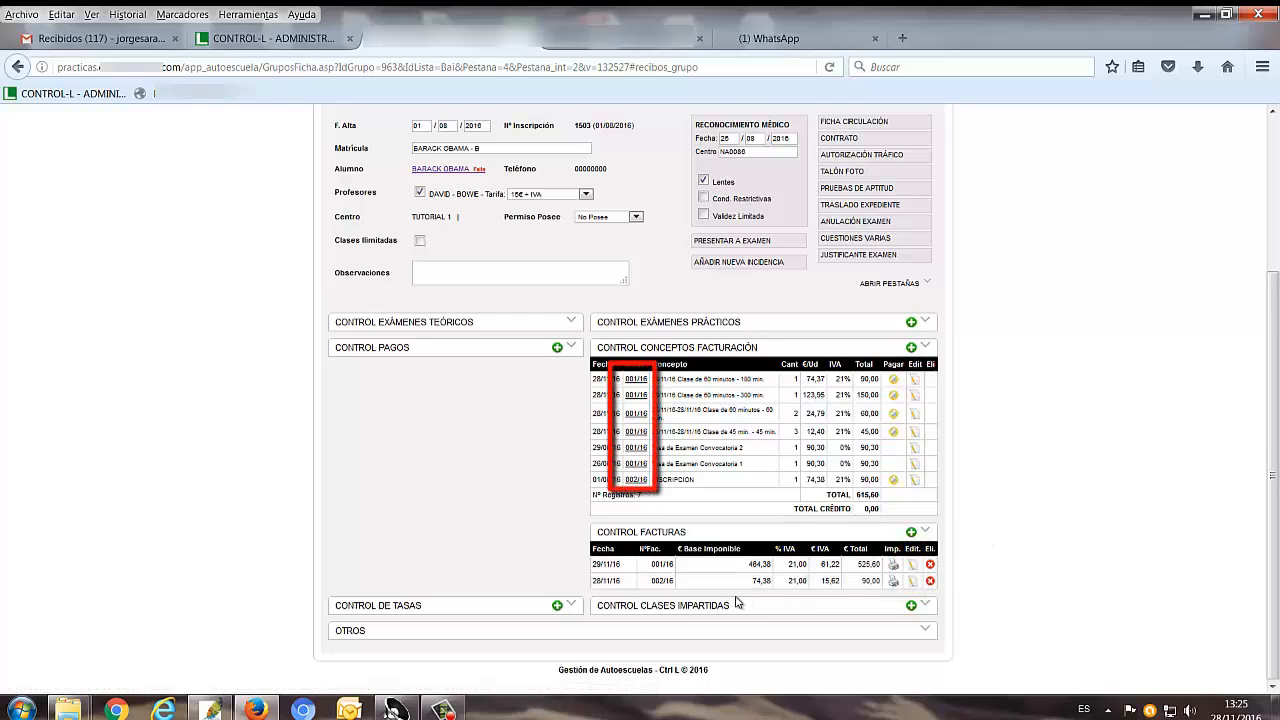
Save the invoice dated 29/11/16 as Factura.doc, open it in Word and show it in print layout
click(892, 568)
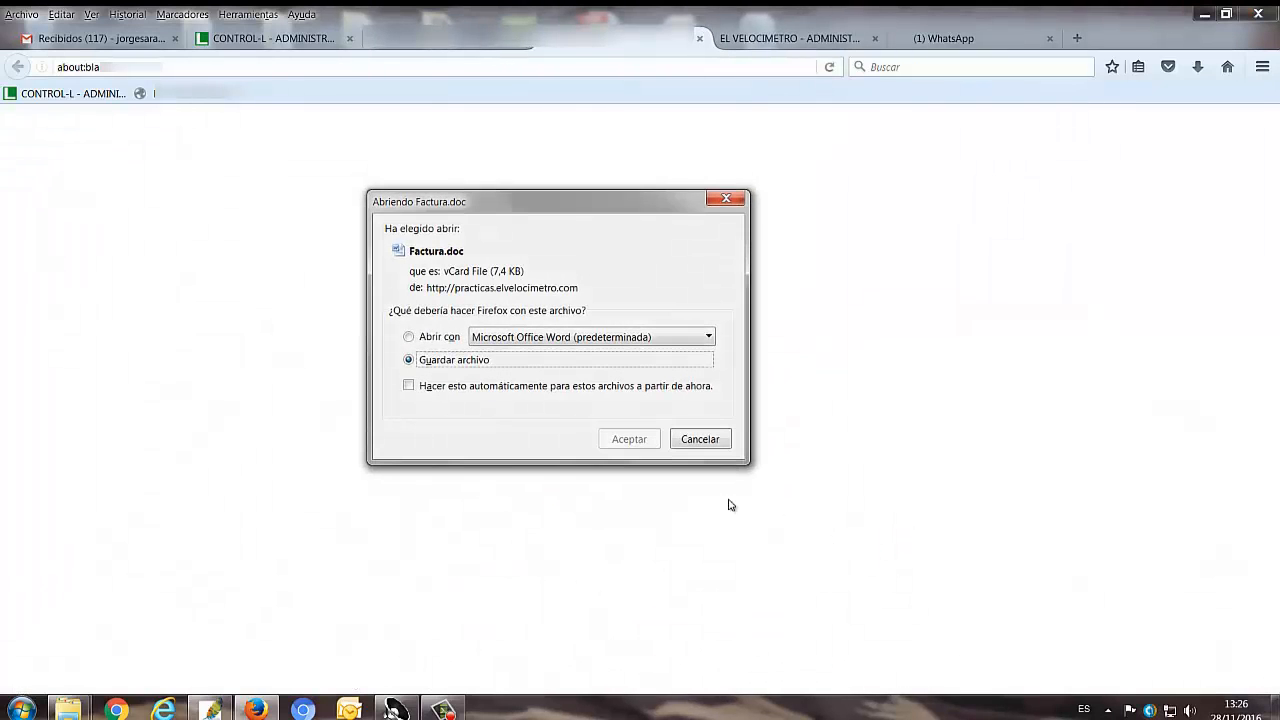
click(632, 444)
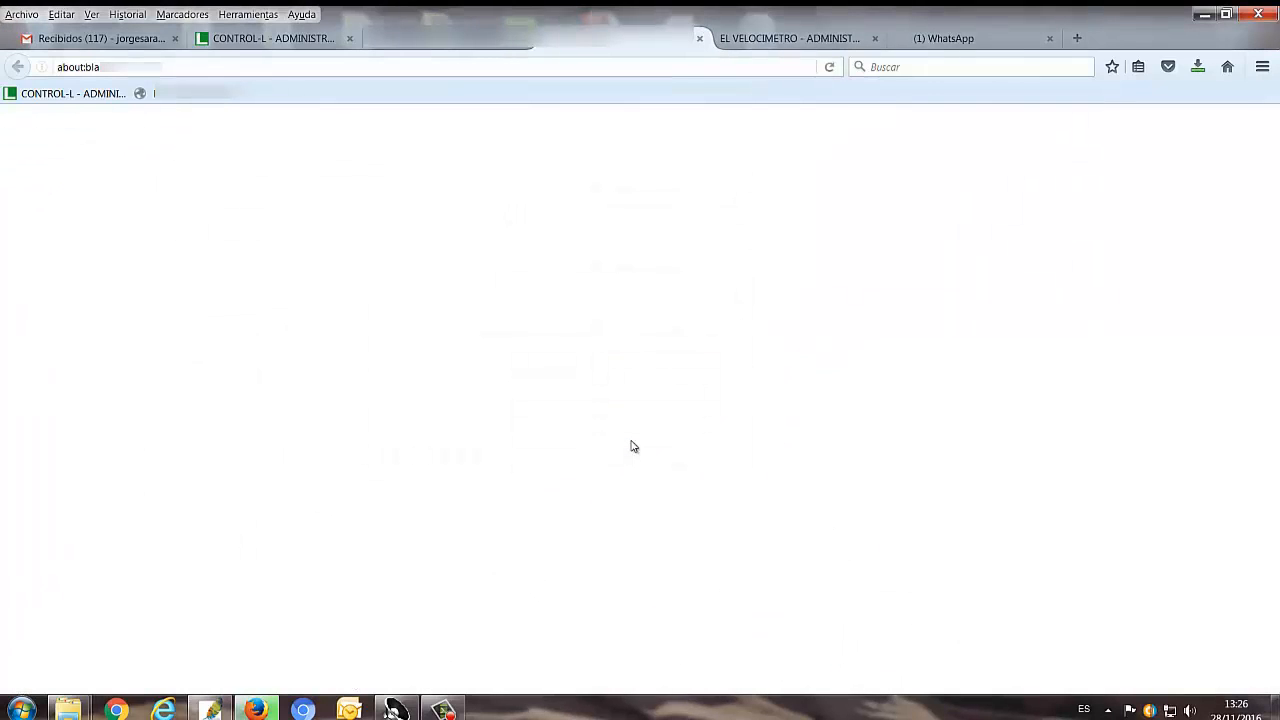
click(1198, 68)
click(1123, 116)
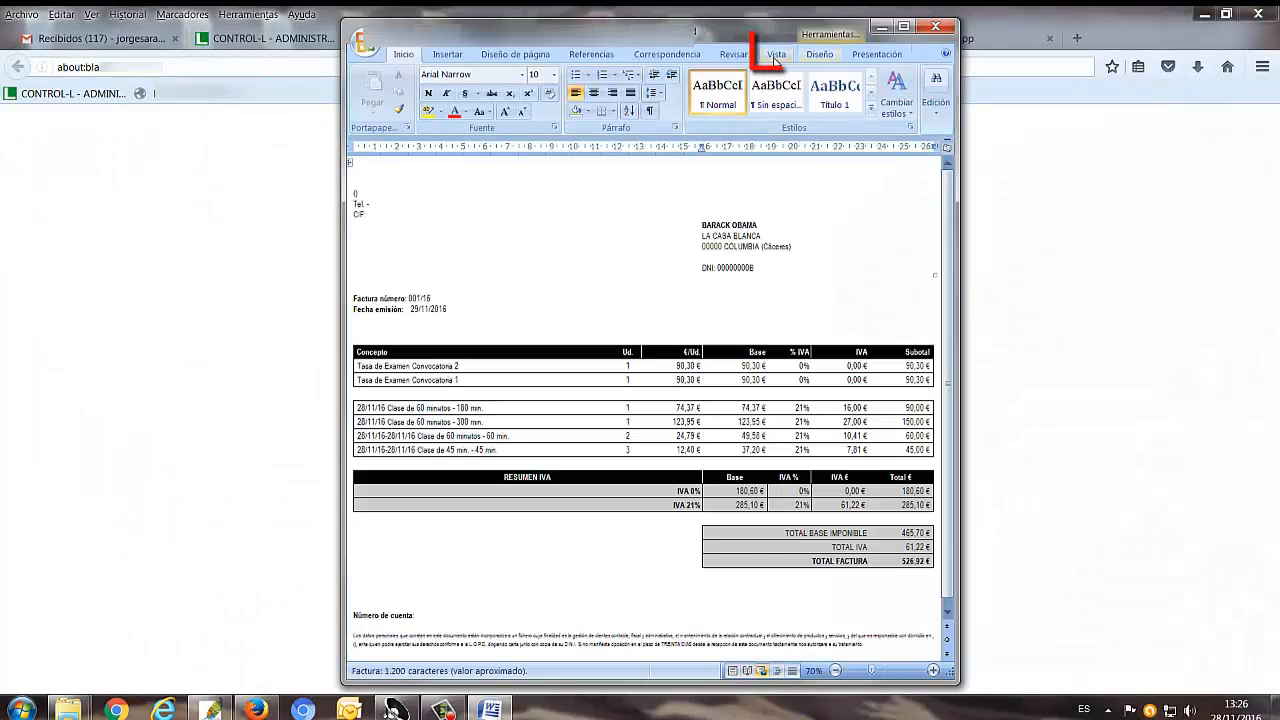
click(777, 55)
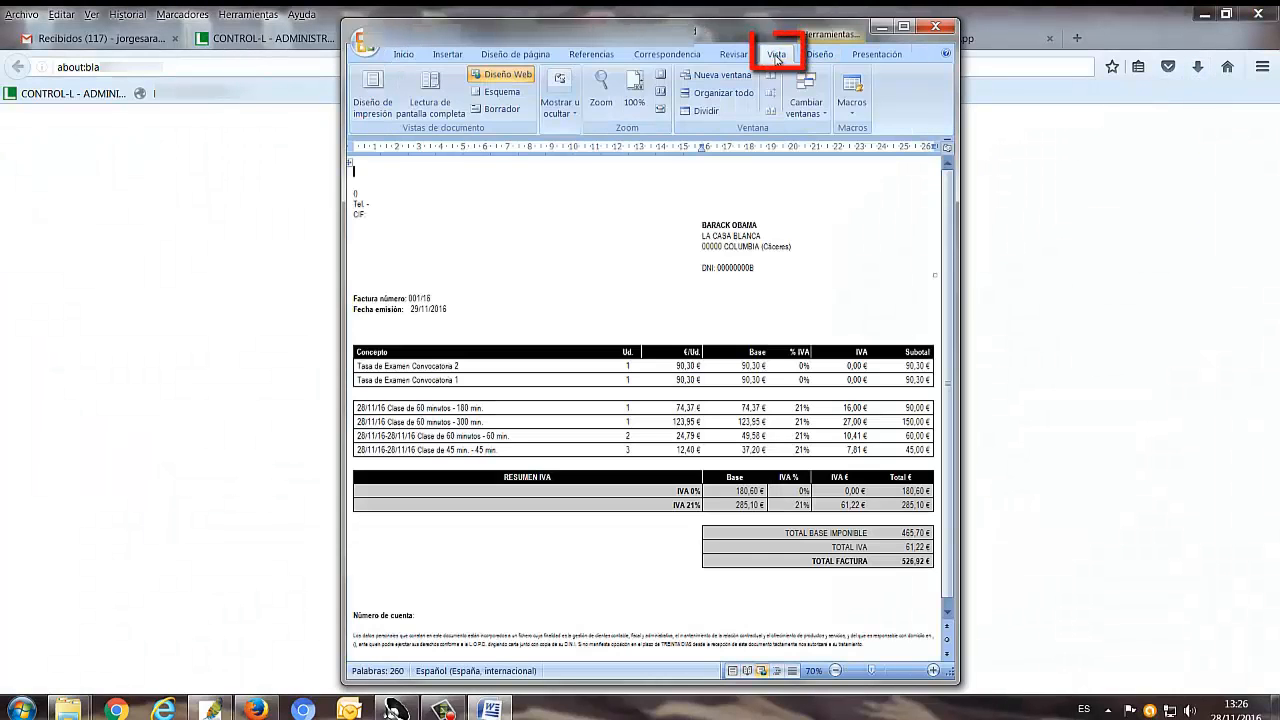
click(372, 92)
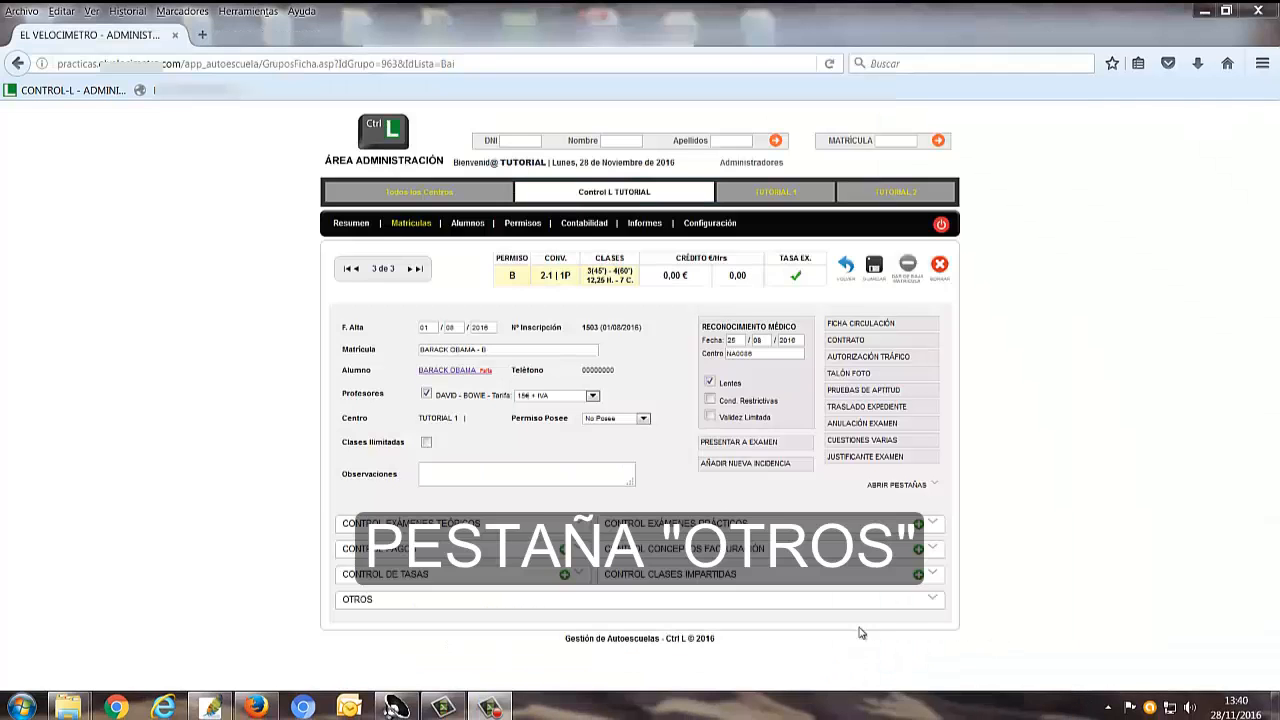
Examine the enrolment's Otros section, including documentation, the Timing history and Envíos Mail, and collapse it again
click(932, 599)
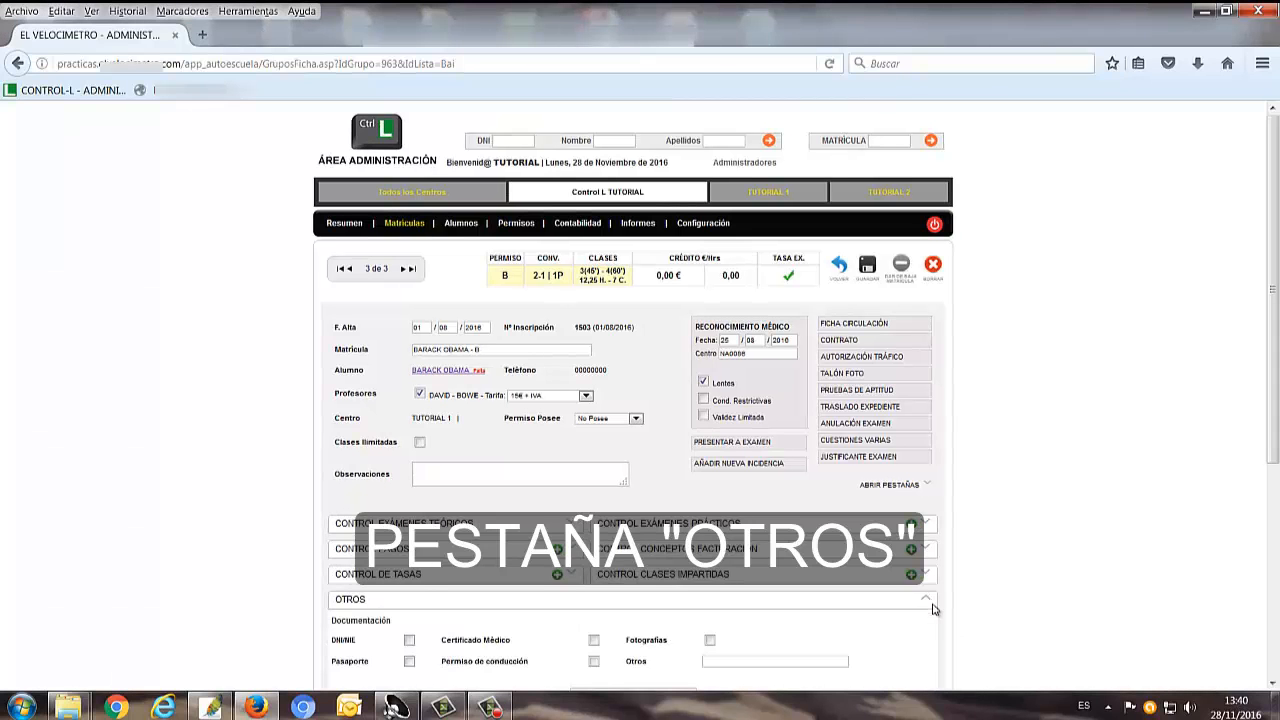
scroll(1070, 605, down, 4)
scroll(1100, 605, down, 3)
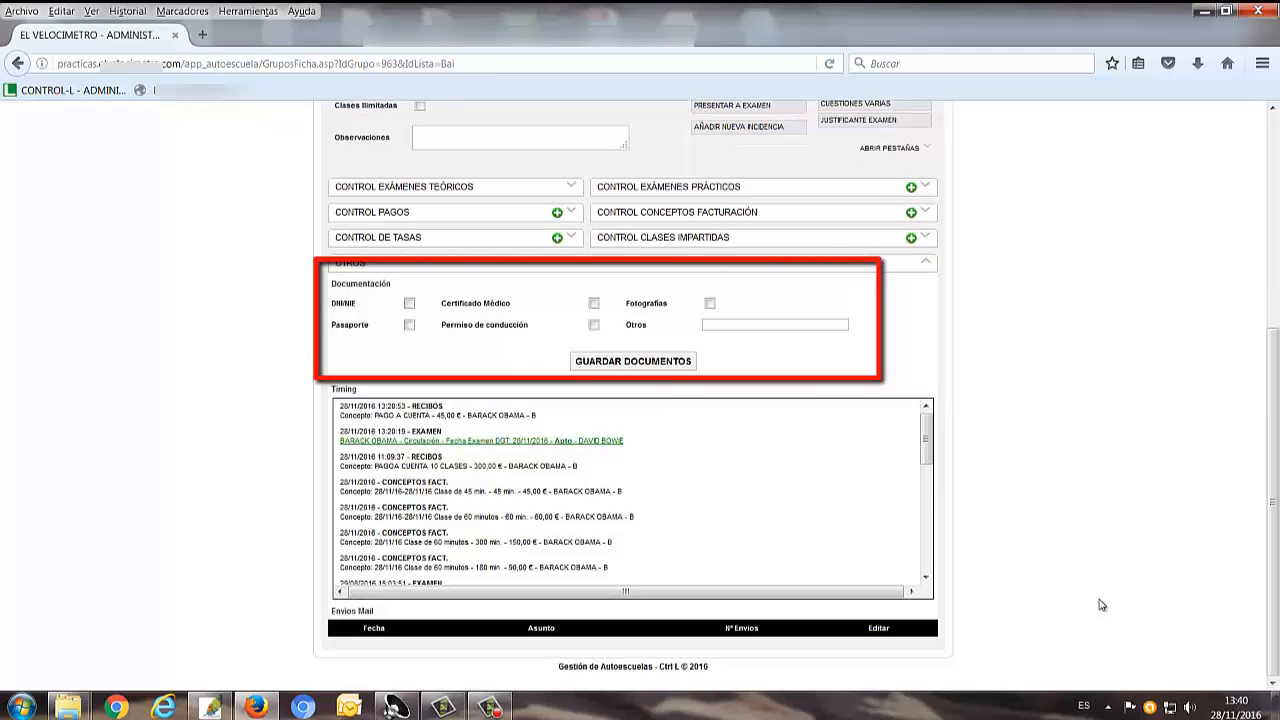
drag(926, 446, 925, 563)
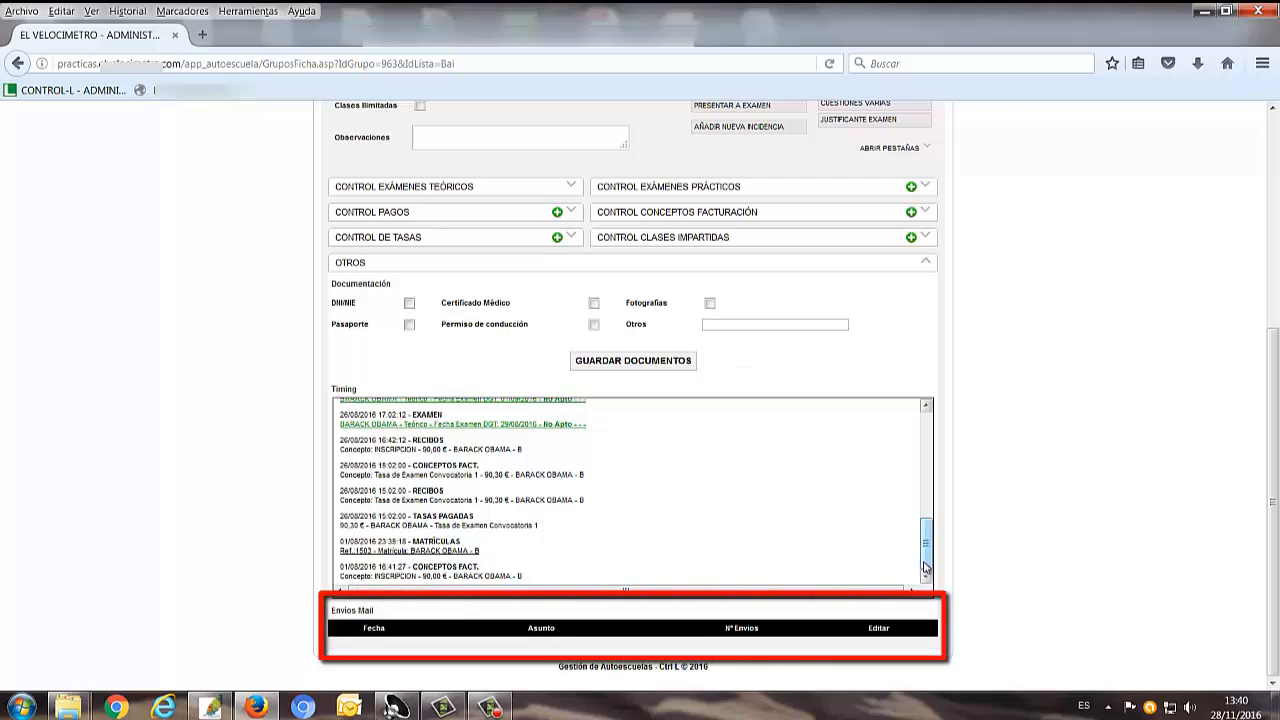
click(926, 262)
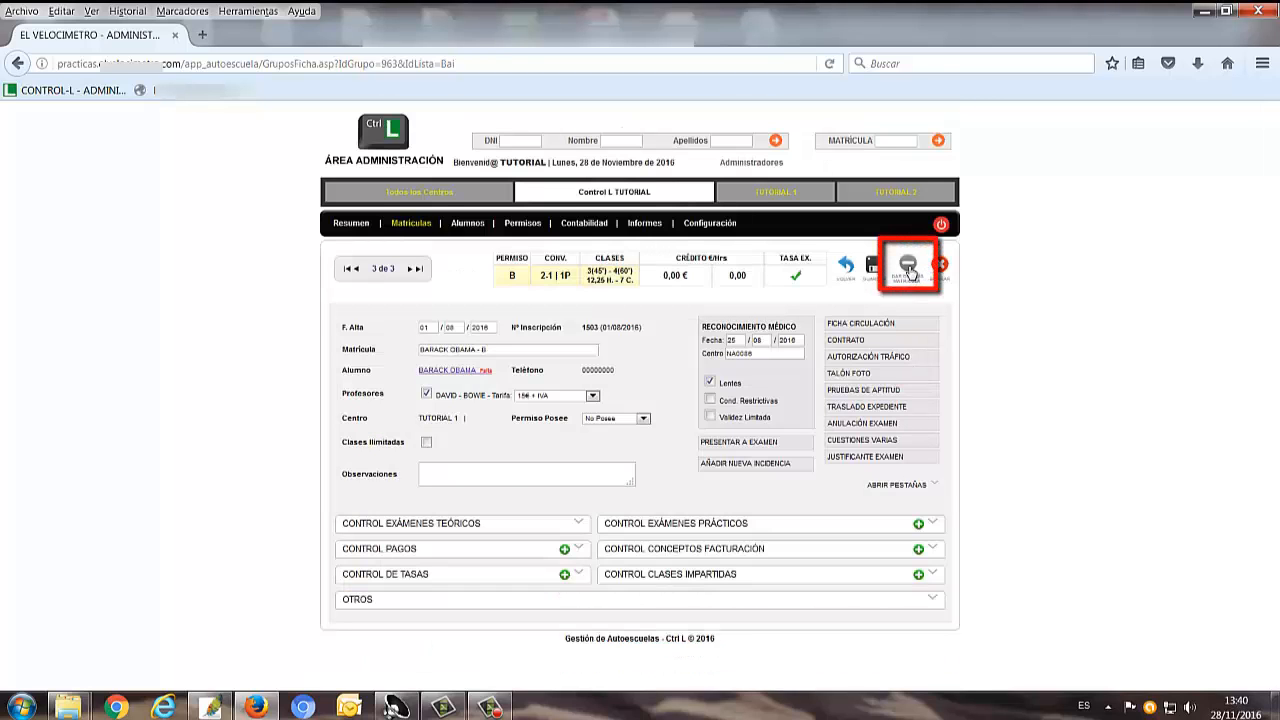
Deregister the enrolment (dar de baja) and reactivate it (dar de alta), accepting both confirmations
click(908, 268)
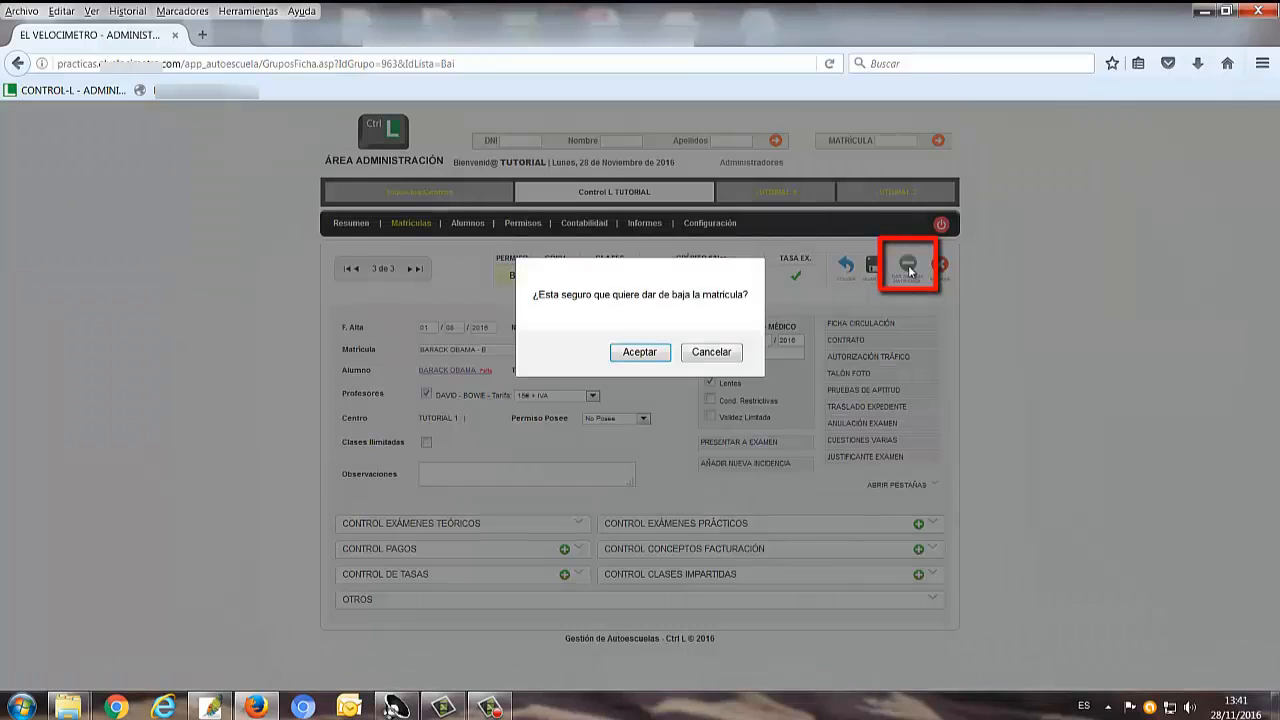
click(652, 356)
click(652, 360)
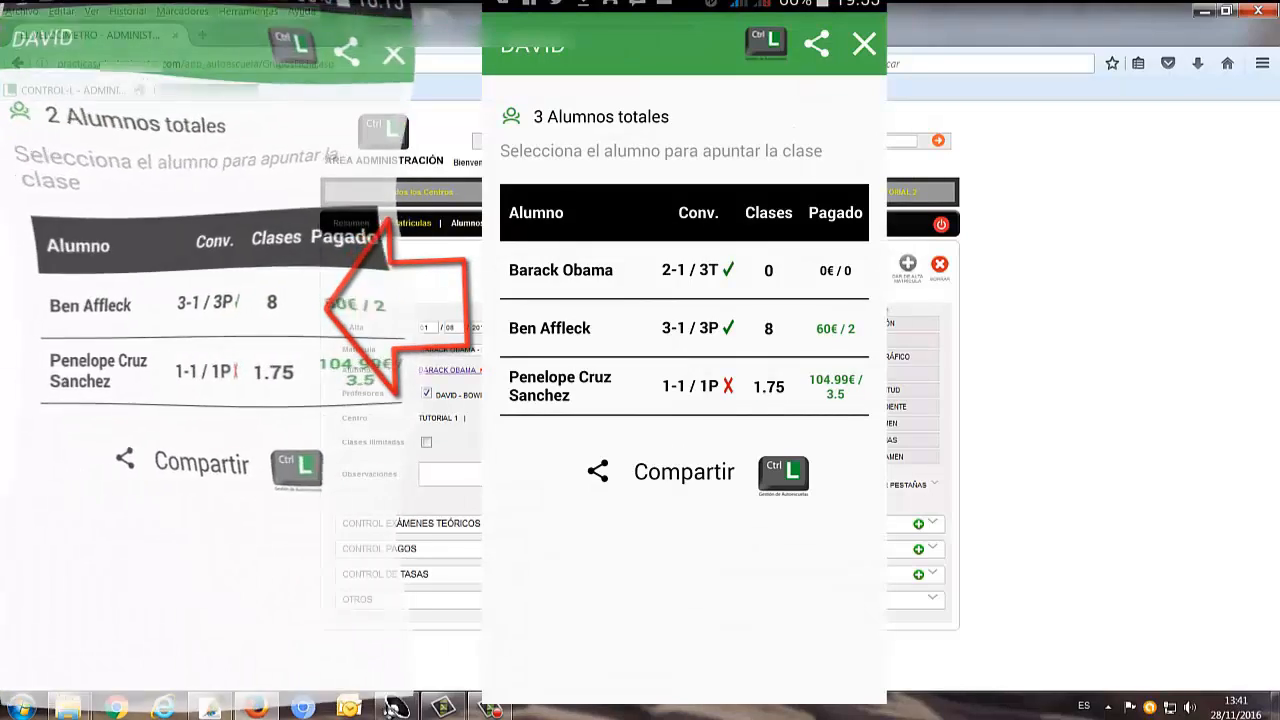
click(908, 268)
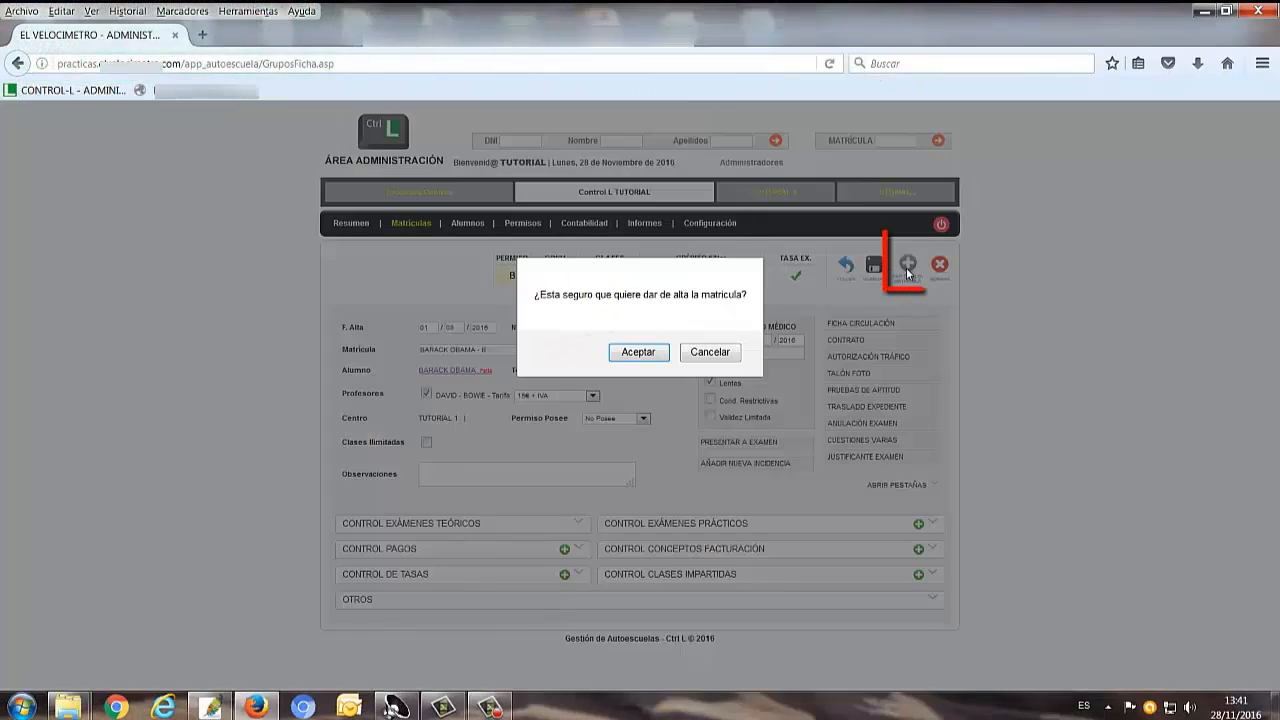
click(636, 352)
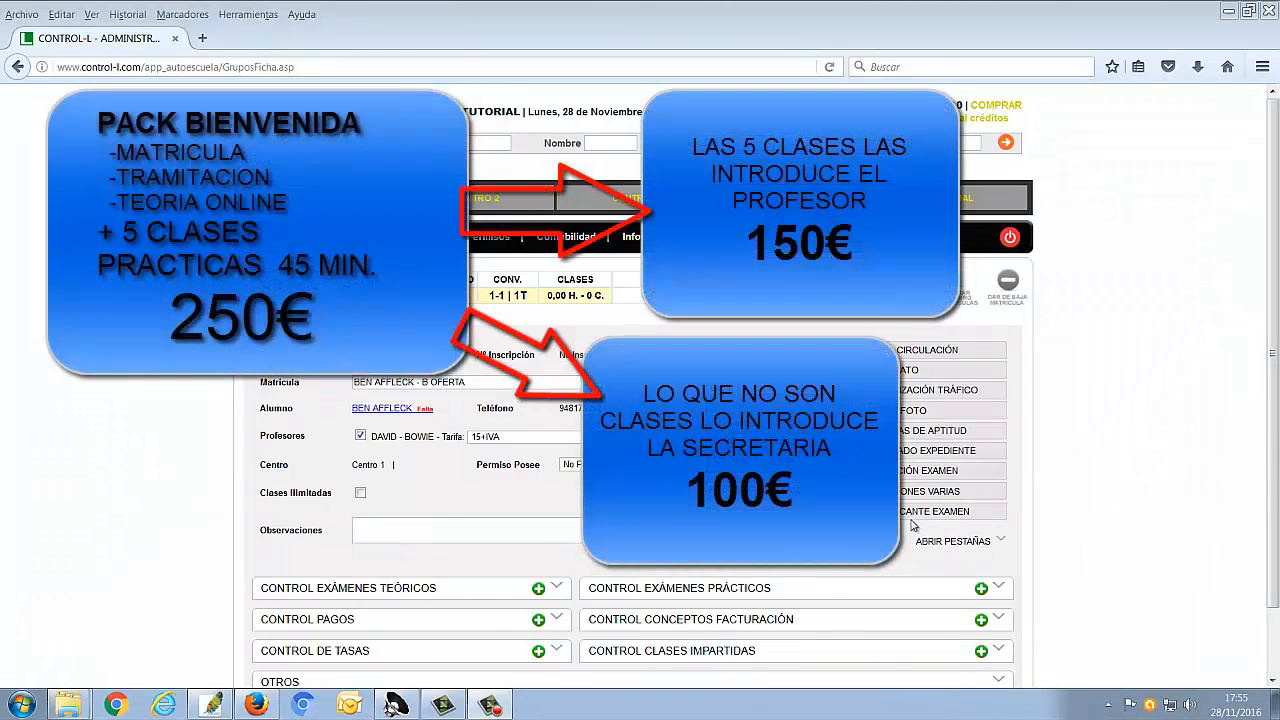
Record a cash (Efectivo) payment of 250 € for the PACK BIENVENIDA concept, dated 28/11/2016, on the B OFERTA enrolment
click(930, 540)
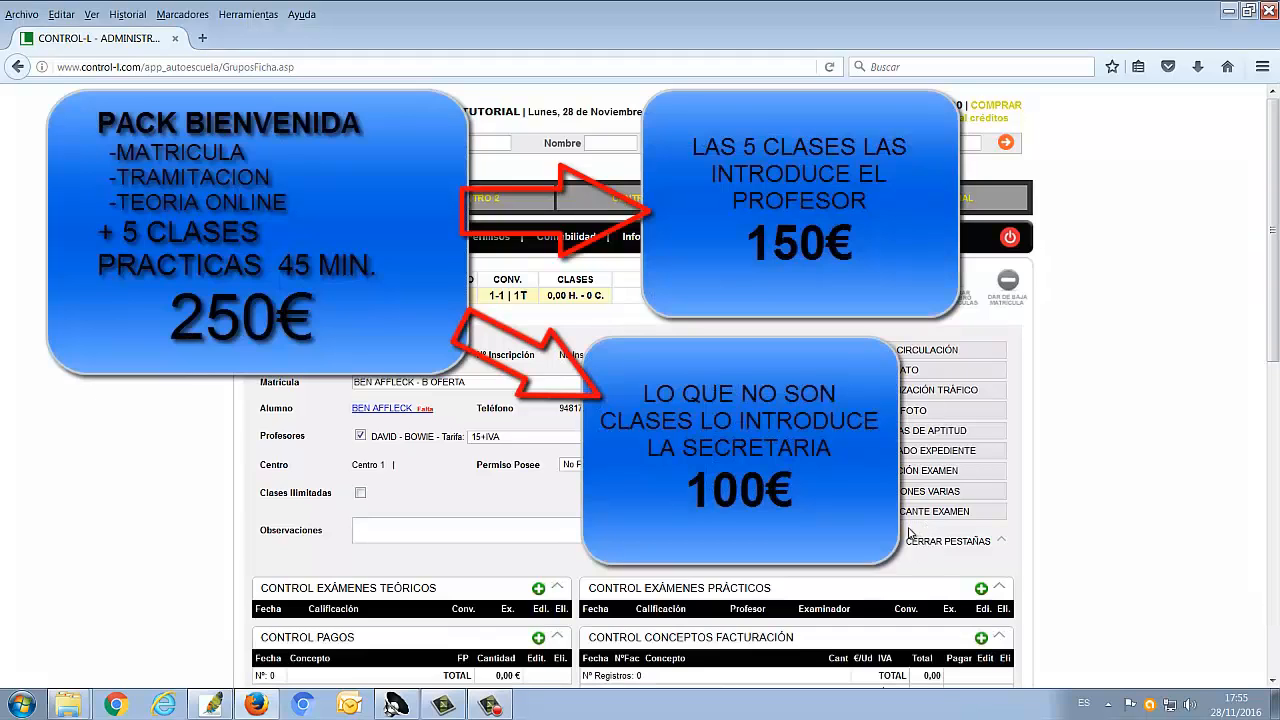
scroll(915, 537, down, 3)
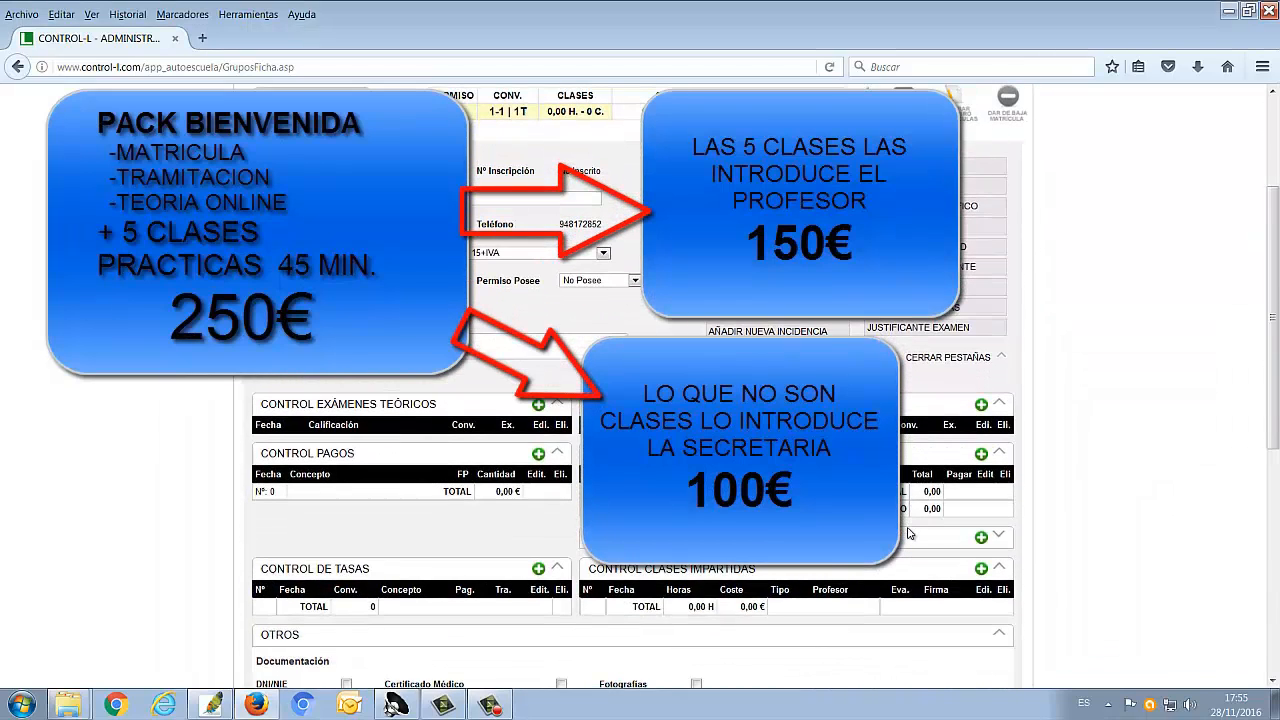
scroll(910, 534, up, 2)
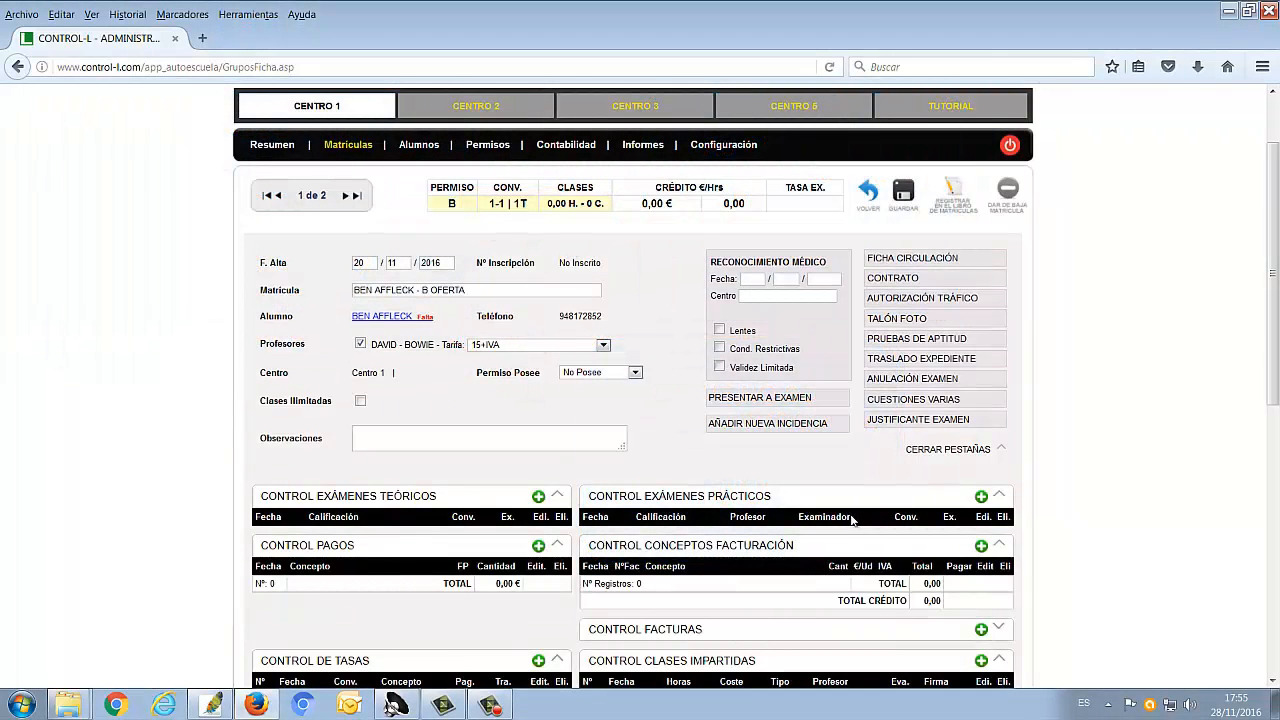
click(538, 547)
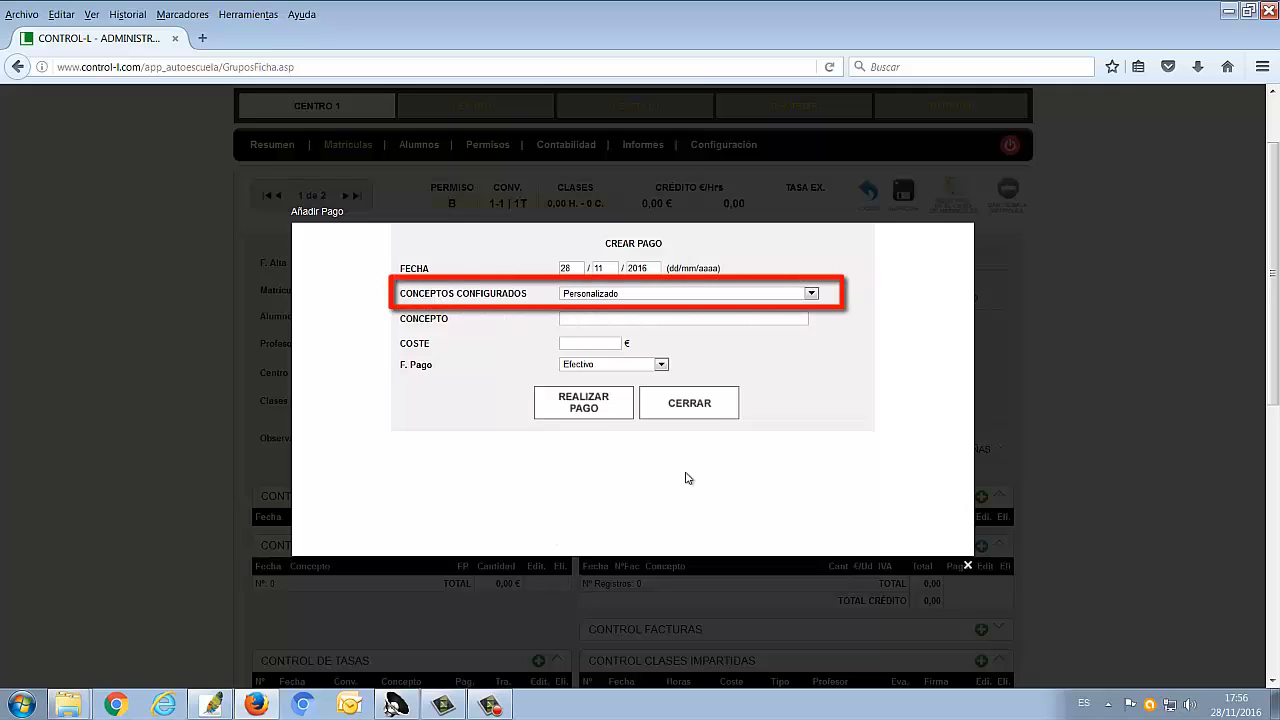
click(811, 293)
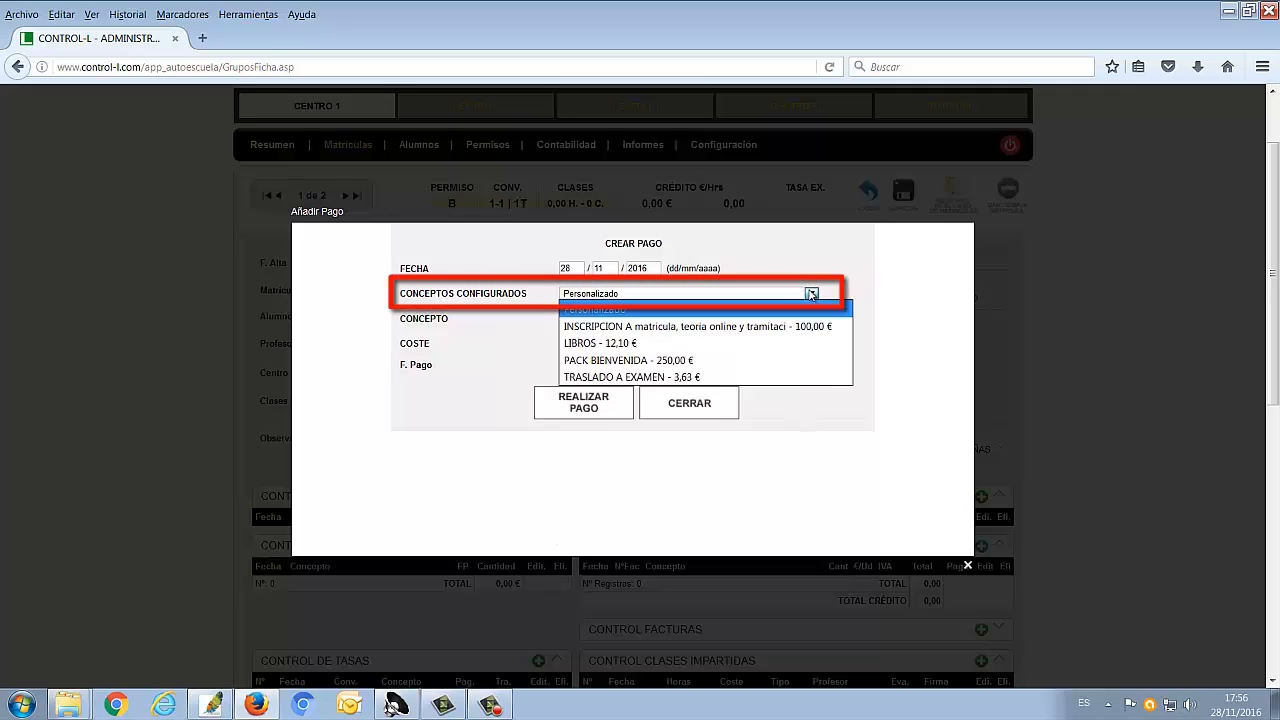
click(788, 359)
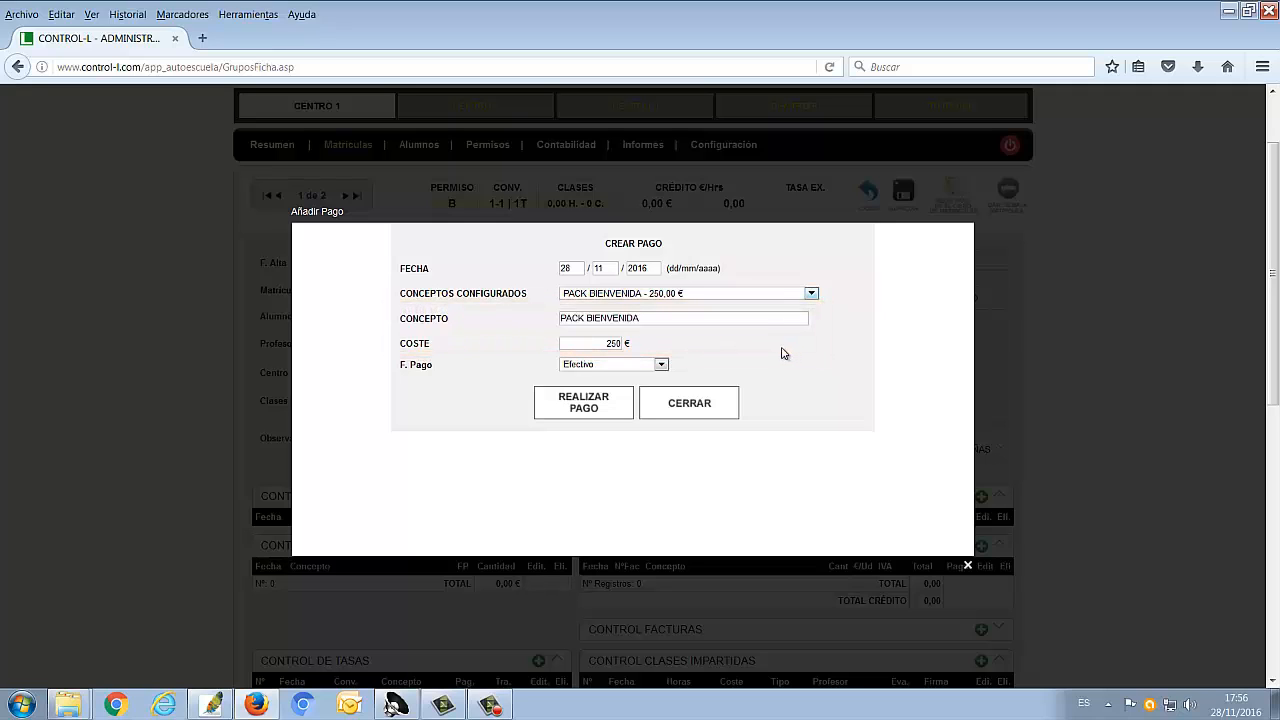
click(661, 365)
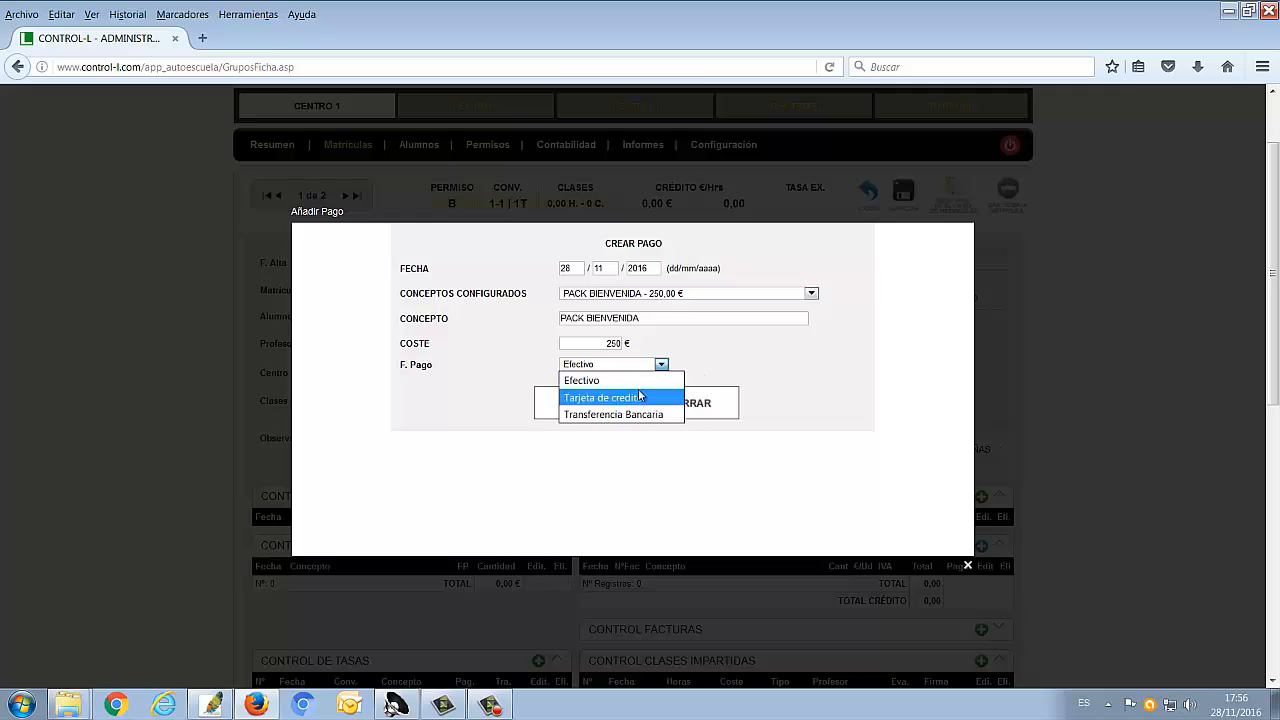
click(645, 381)
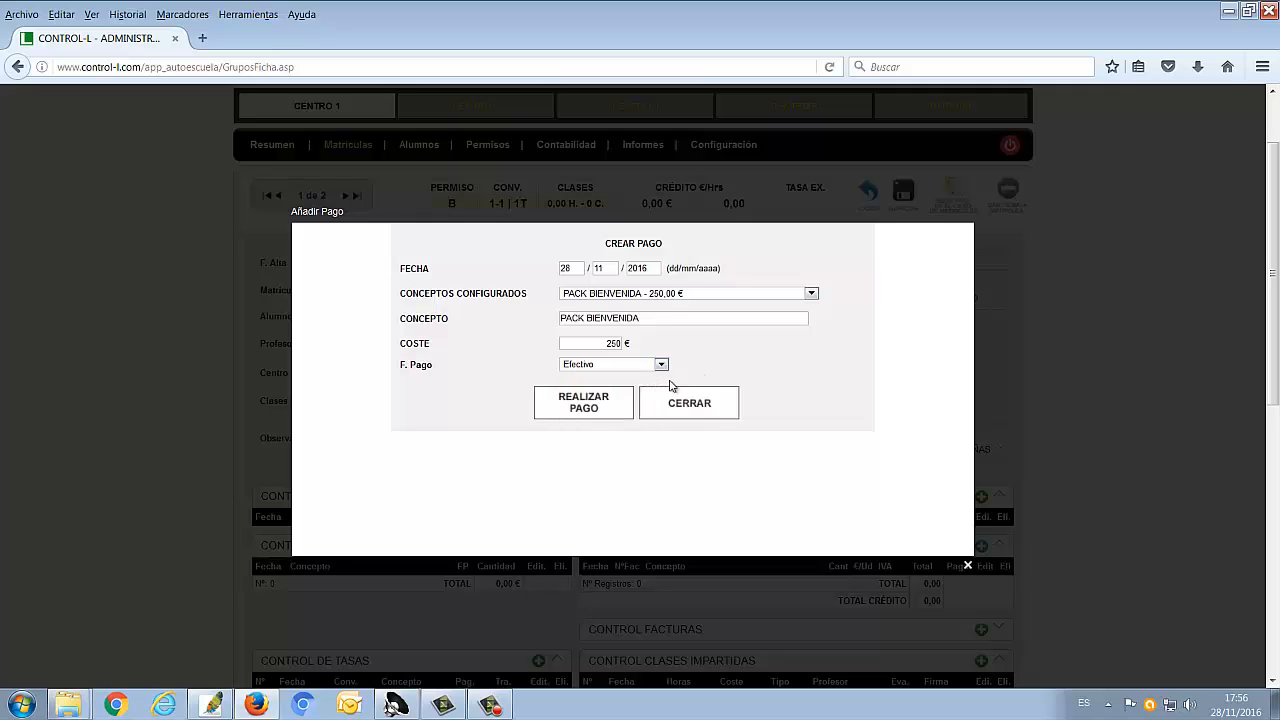
click(601, 401)
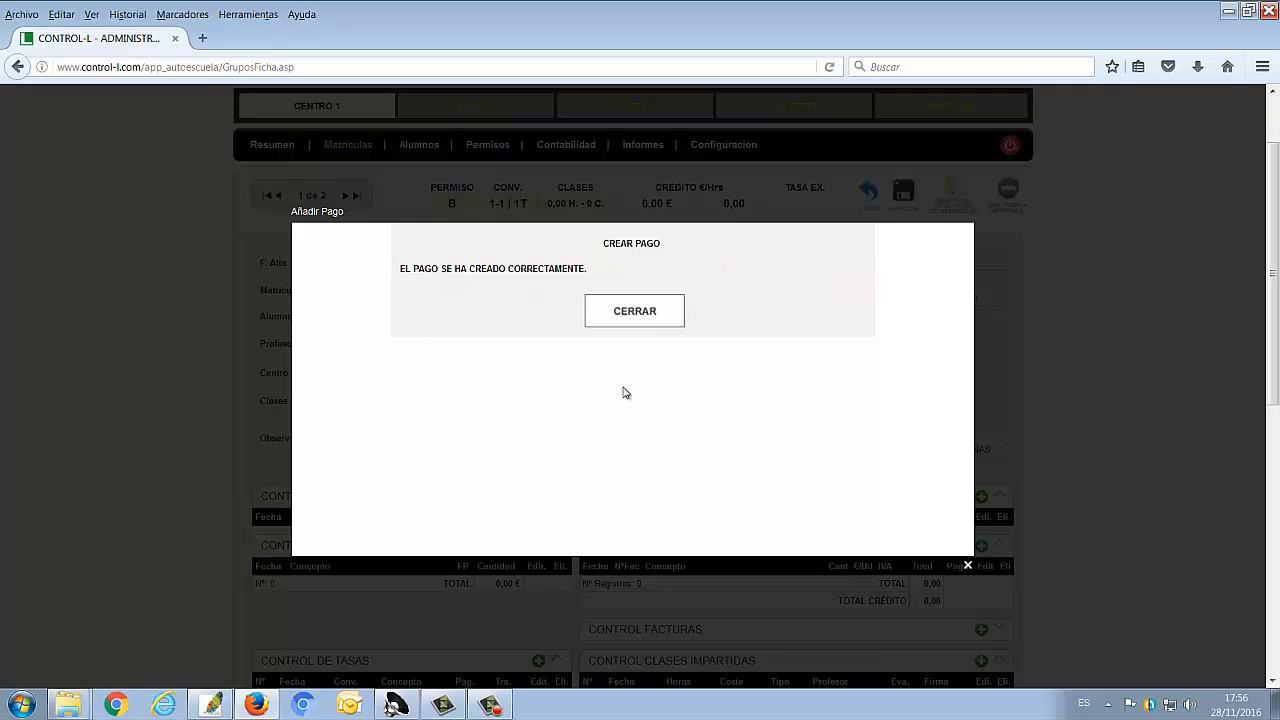
click(650, 316)
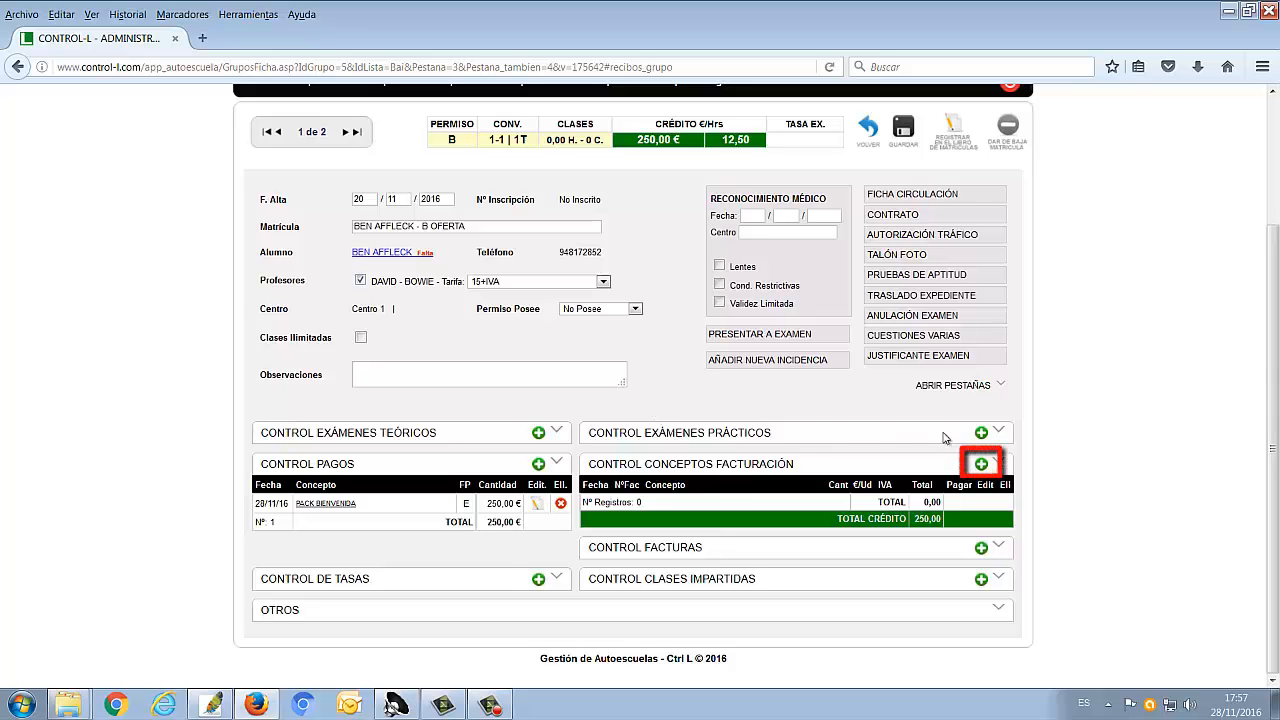
Add the 100,00 € INSCRIPCION A billing concept with 21% IVA, dated 28/11/2016, and expand all the enrolment's sections
click(981, 463)
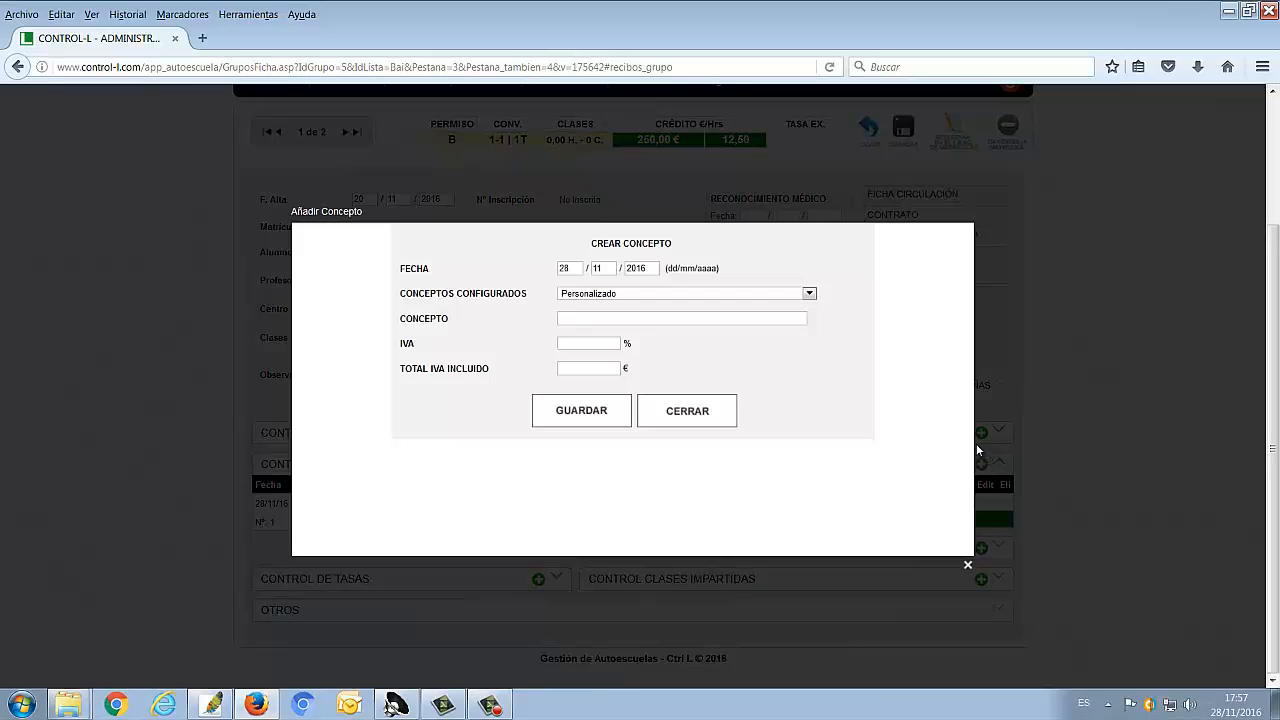
click(810, 294)
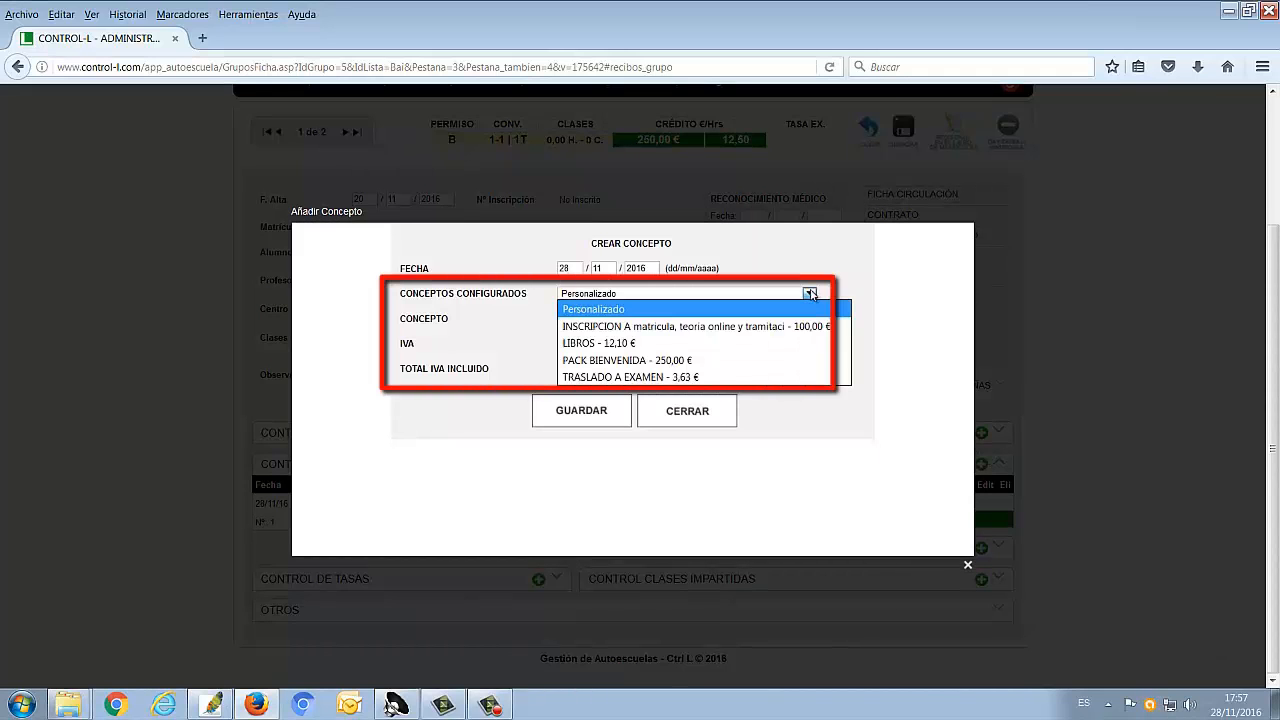
click(801, 326)
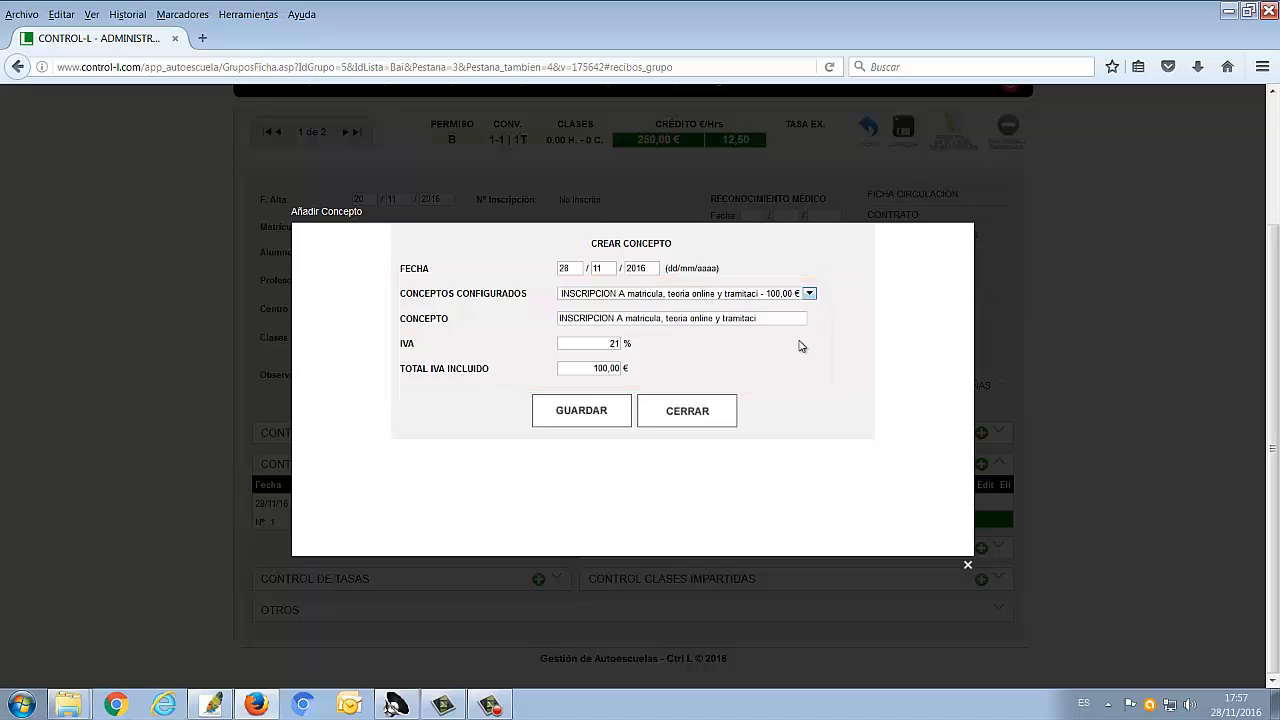
click(590, 413)
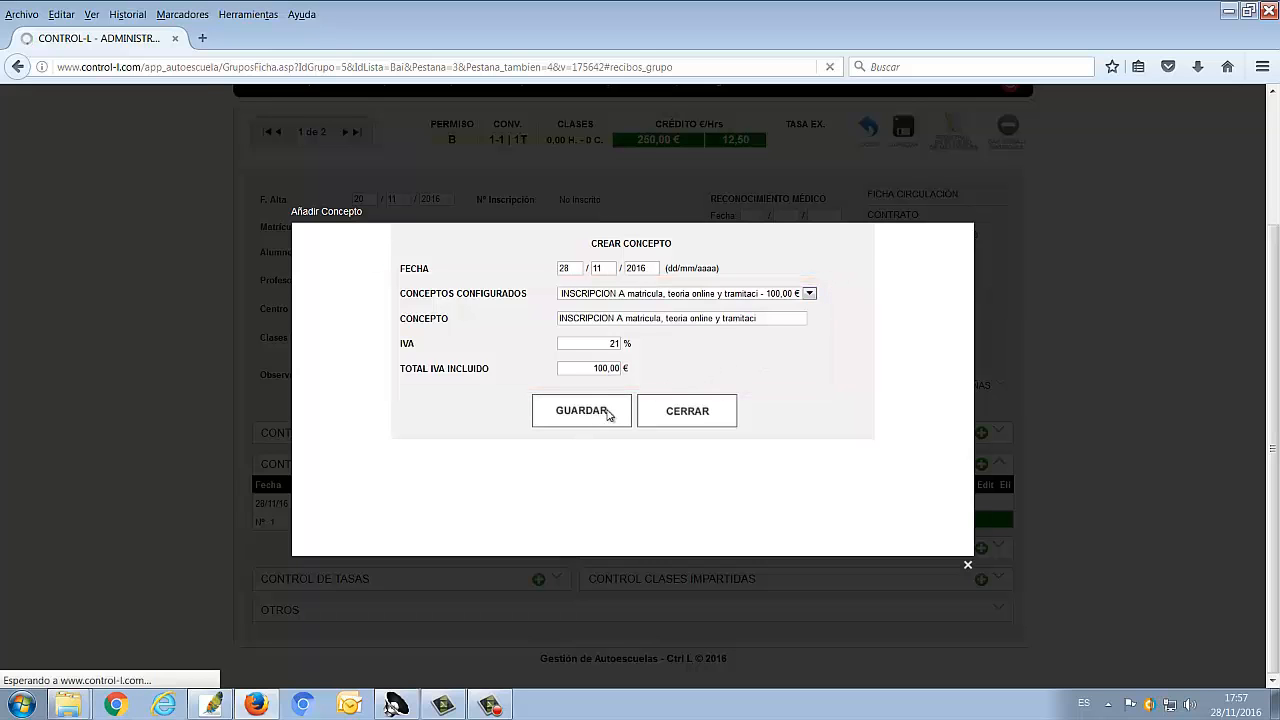
click(638, 311)
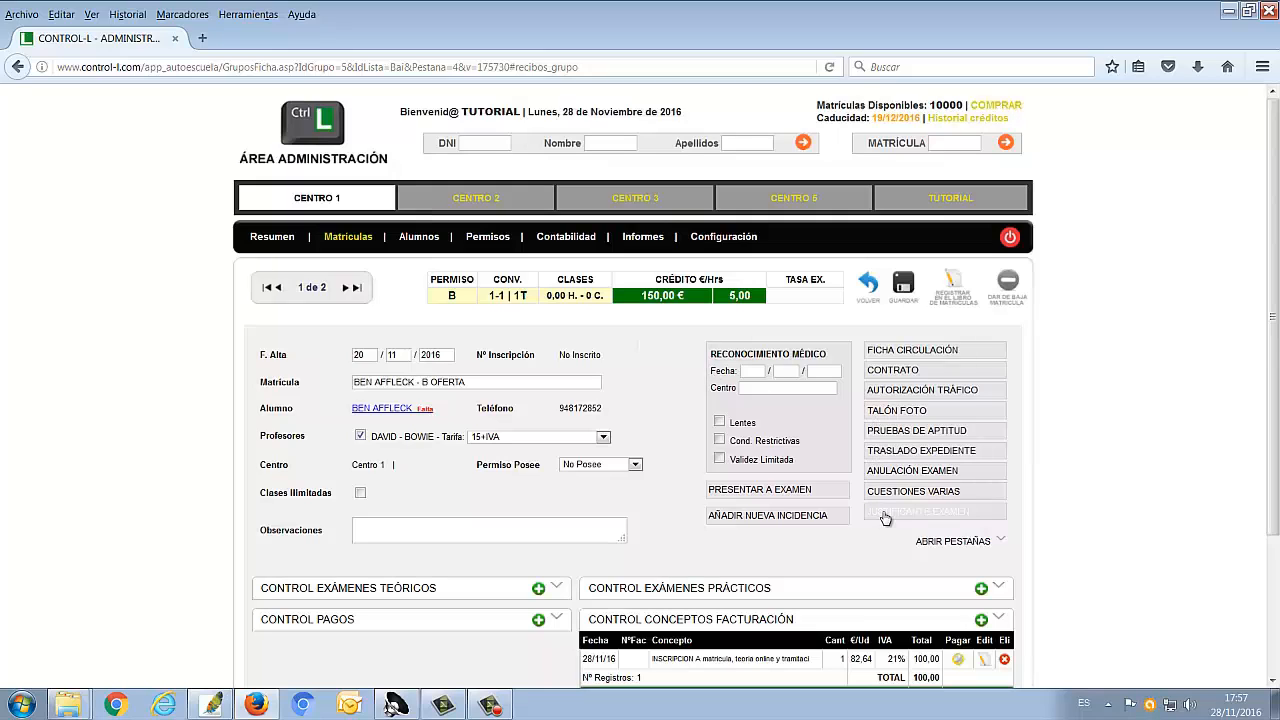
click(928, 543)
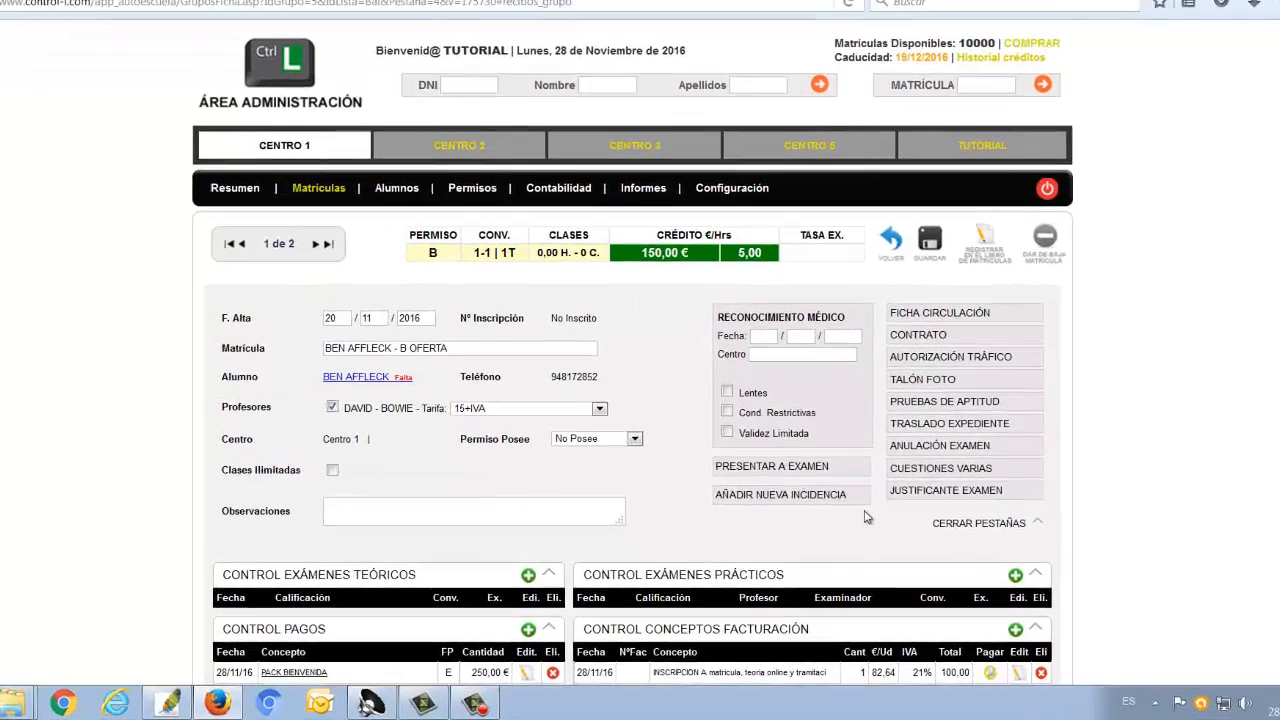
scroll(842, 531, down, 1)
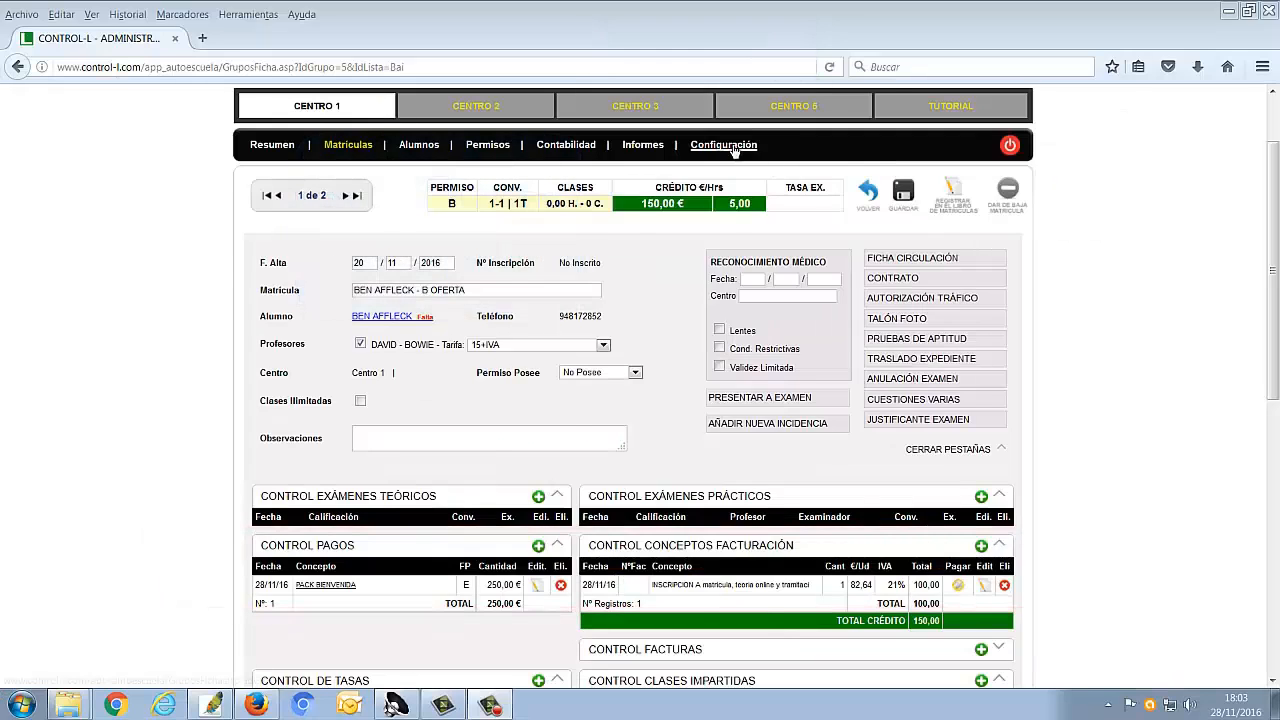
Go to the Permisos configuration and open a permit's record
click(735, 146)
click(717, 379)
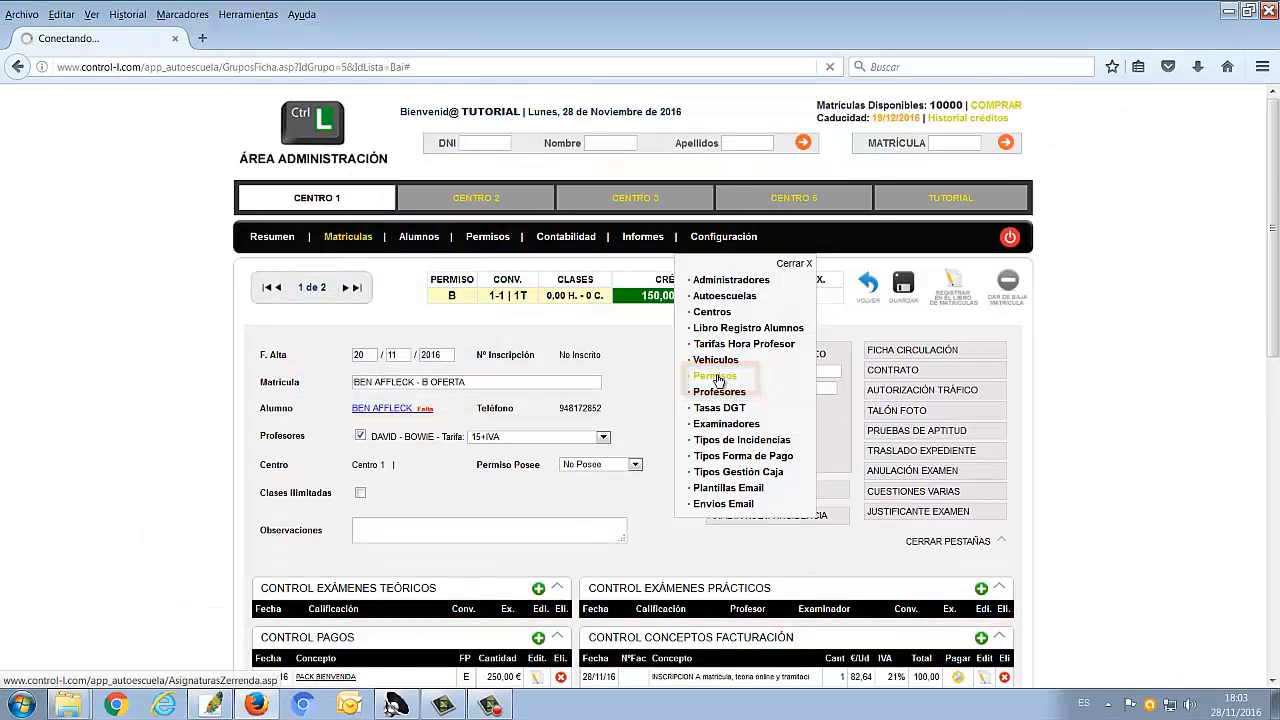
click(995, 376)
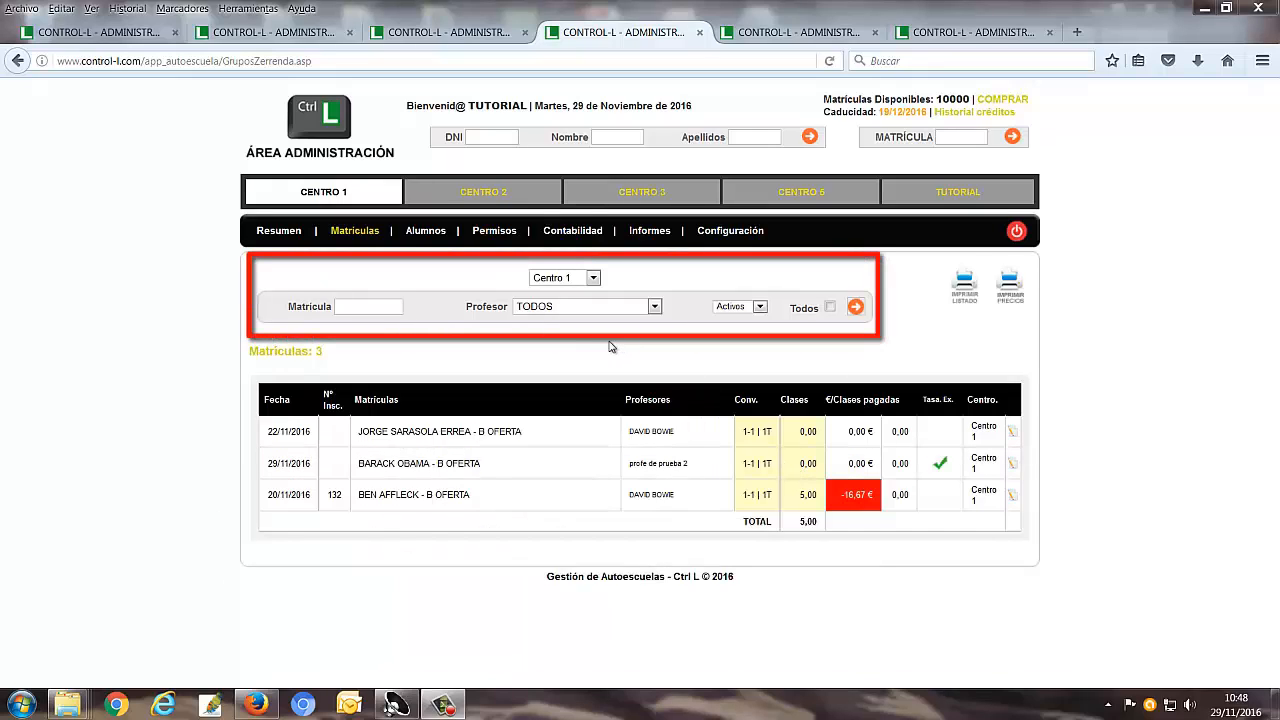
Check the teacher and status filters of the enrolment list, and search the enrolments for "ben"
click(655, 307)
click(655, 307)
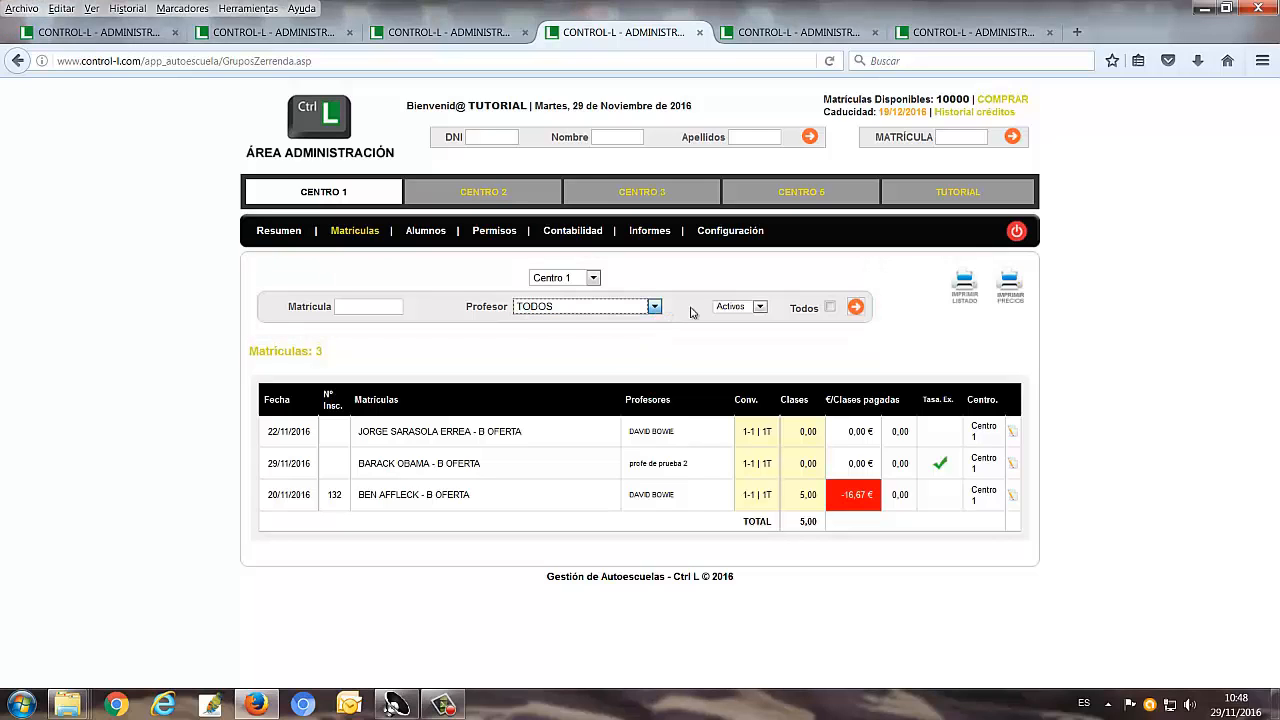
click(758, 308)
click(758, 308)
click(390, 307)
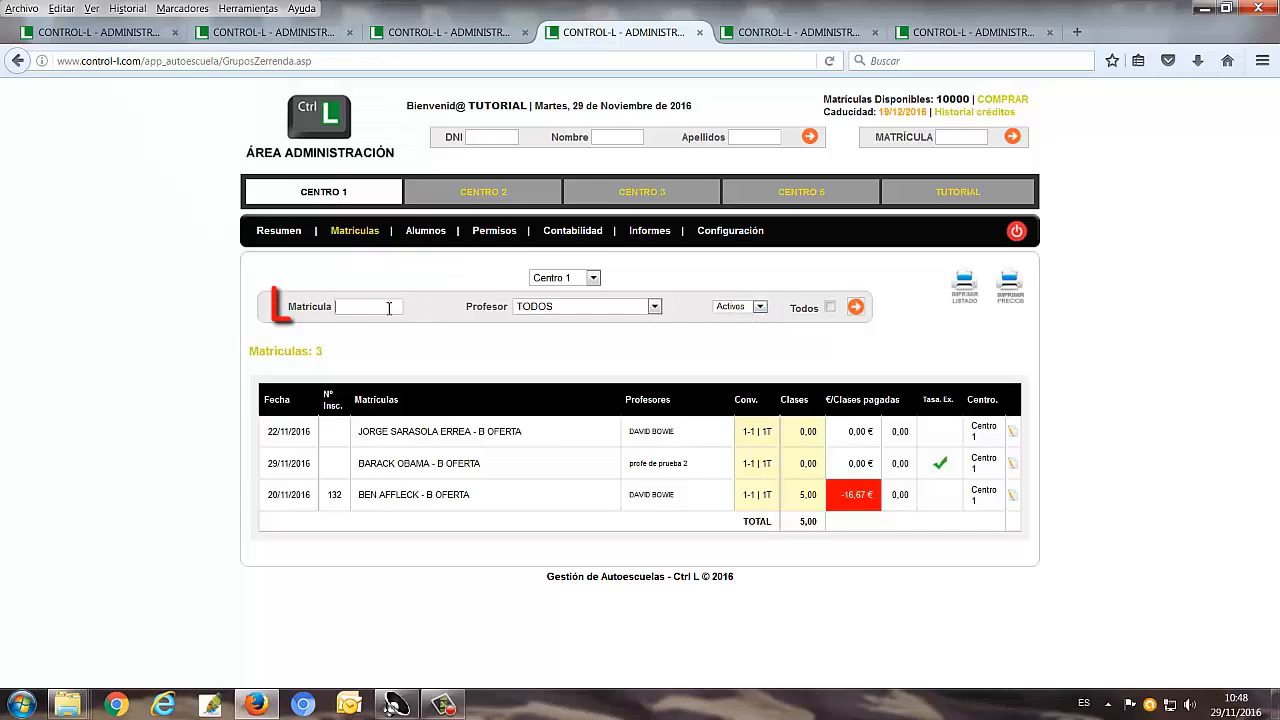
text(ben)
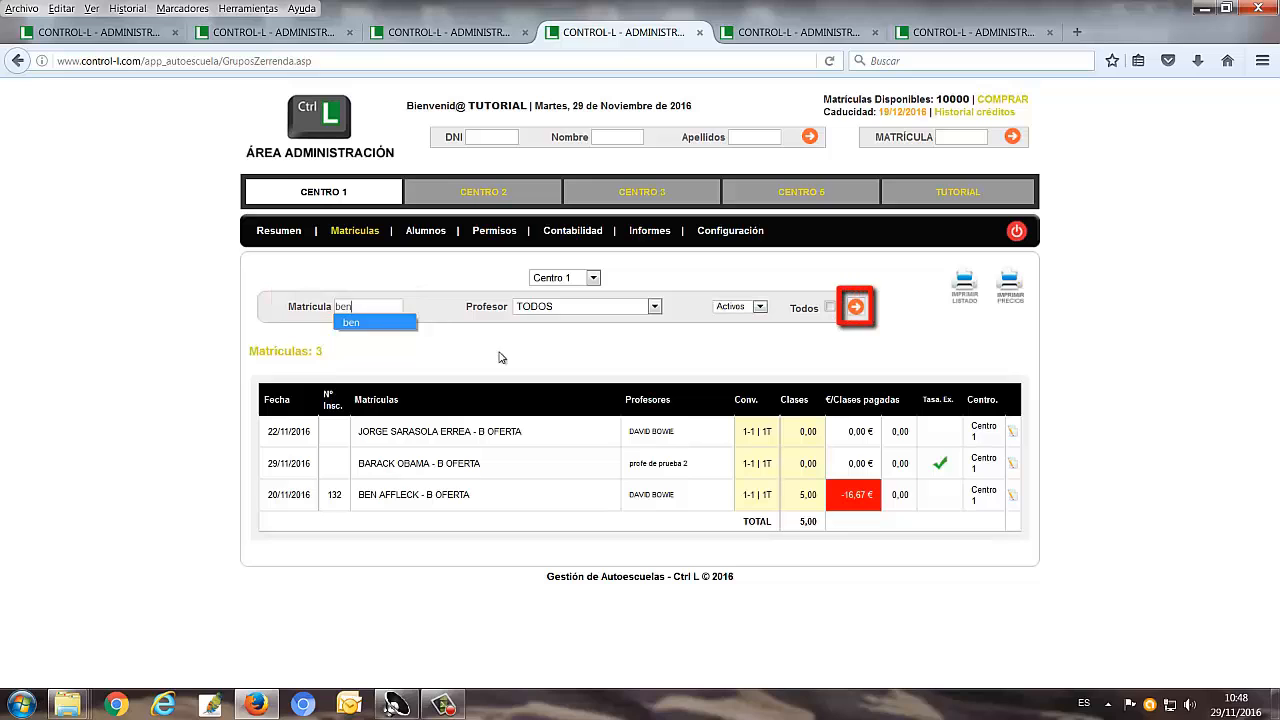
click(856, 308)
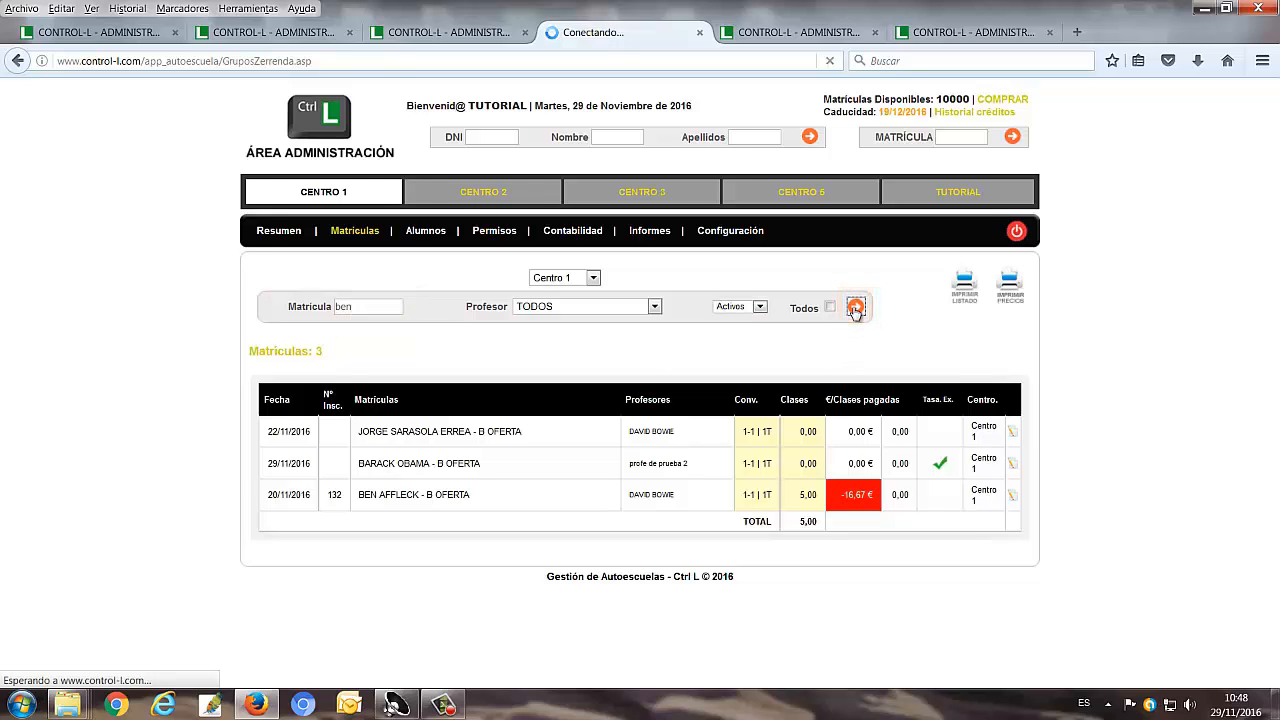
Return to the enrolment list and find the enrolment by its registration number with the general Matrícula search
click(339, 237)
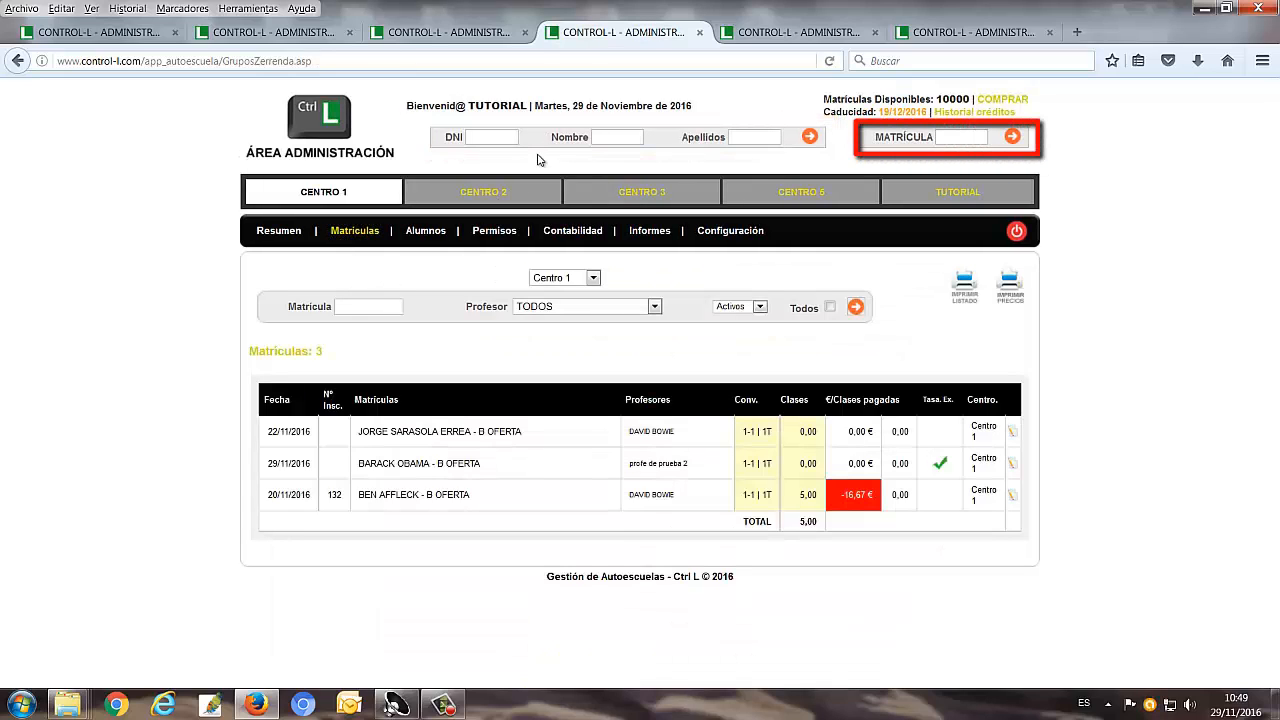
click(953, 138)
text(132)
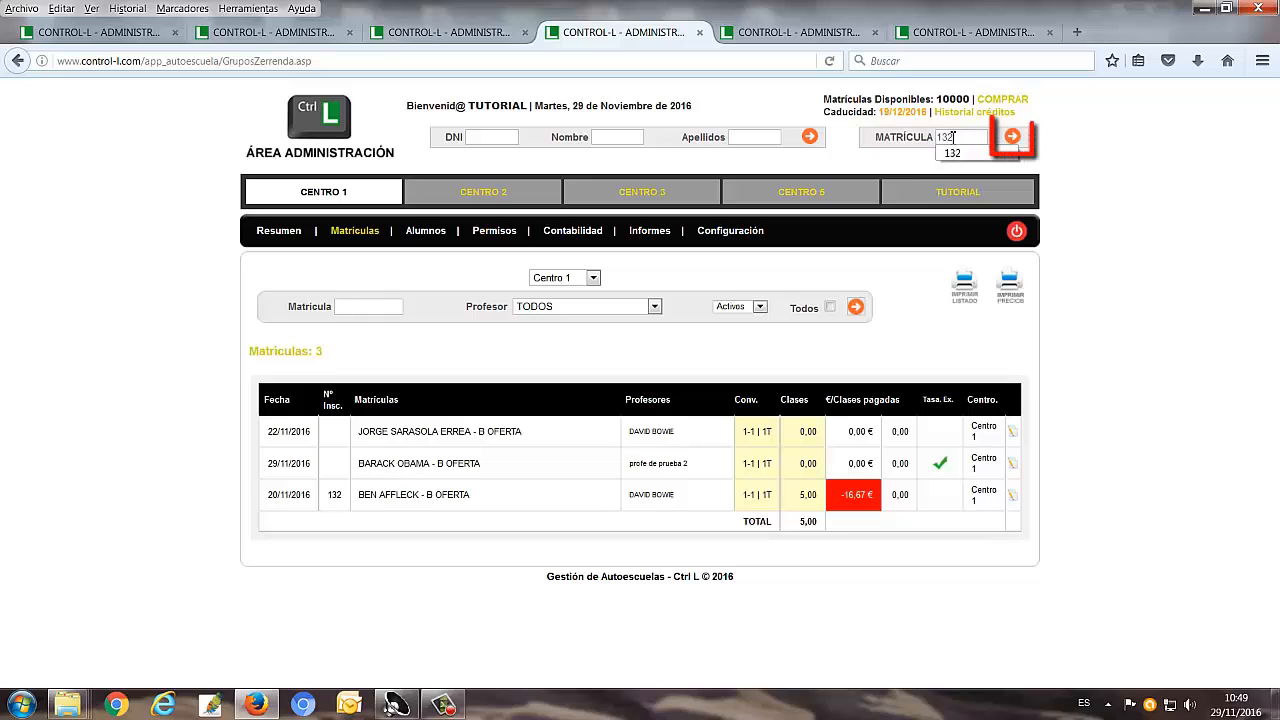
click(1011, 137)
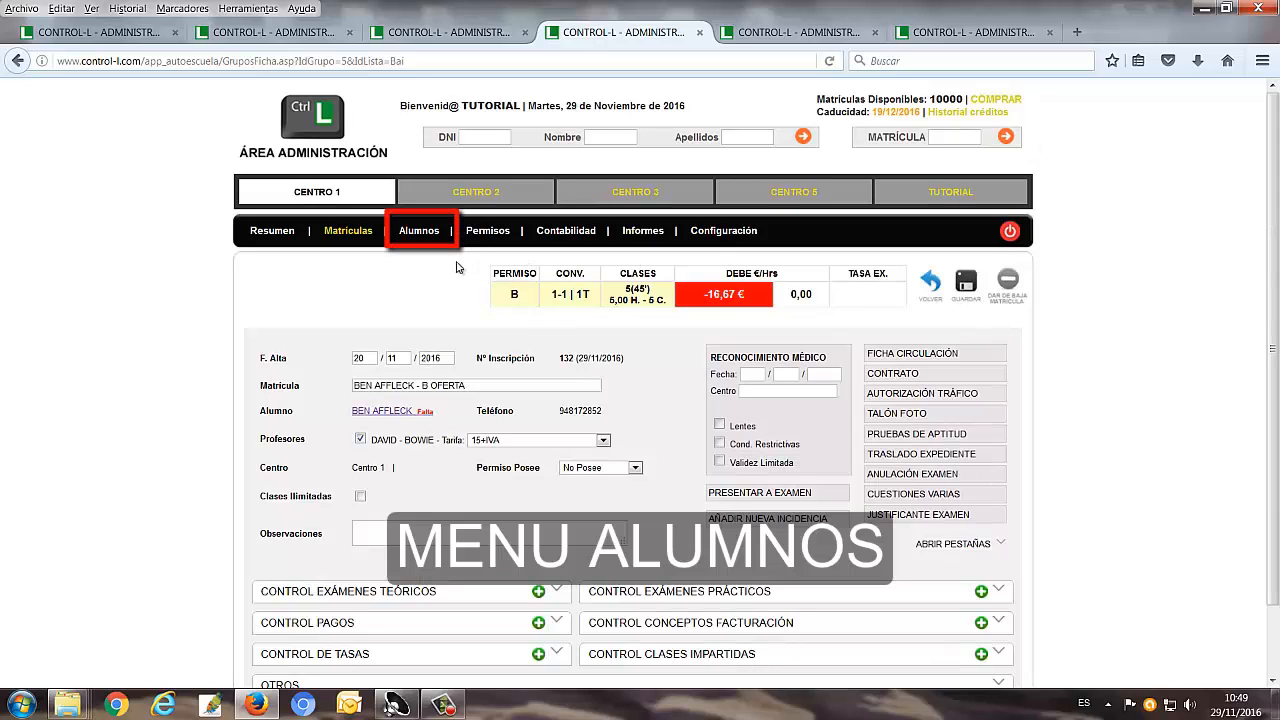
Open Barack Obama's record from the student list and view its general data
click(428, 236)
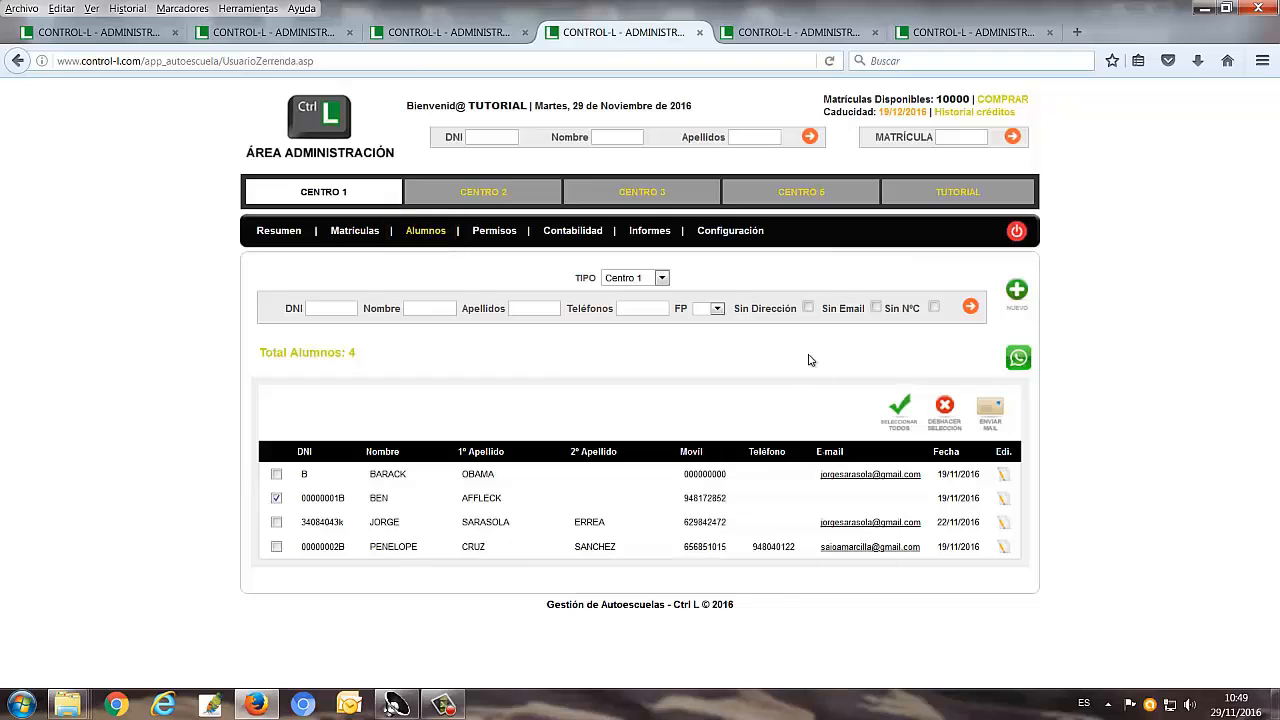
click(1003, 475)
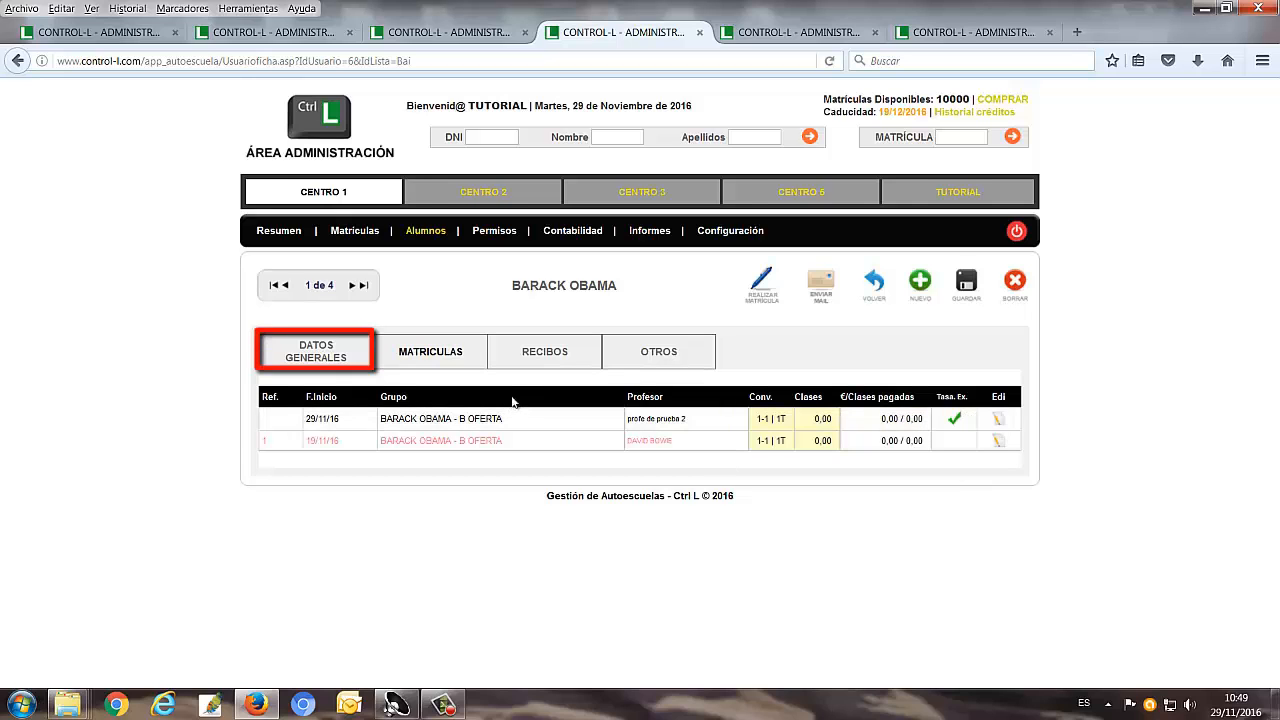
click(338, 364)
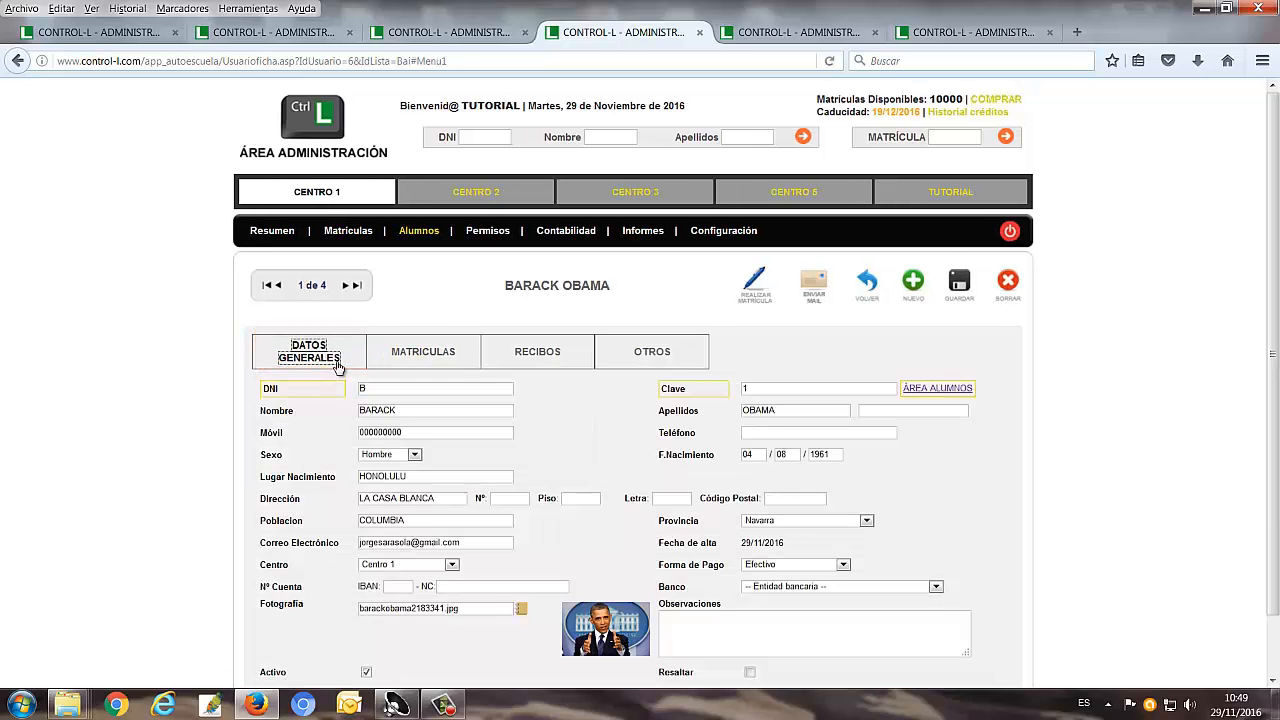
Open the student's enrolment started 29/11/16 in a new browser tab, view it and return to the student record
click(418, 362)
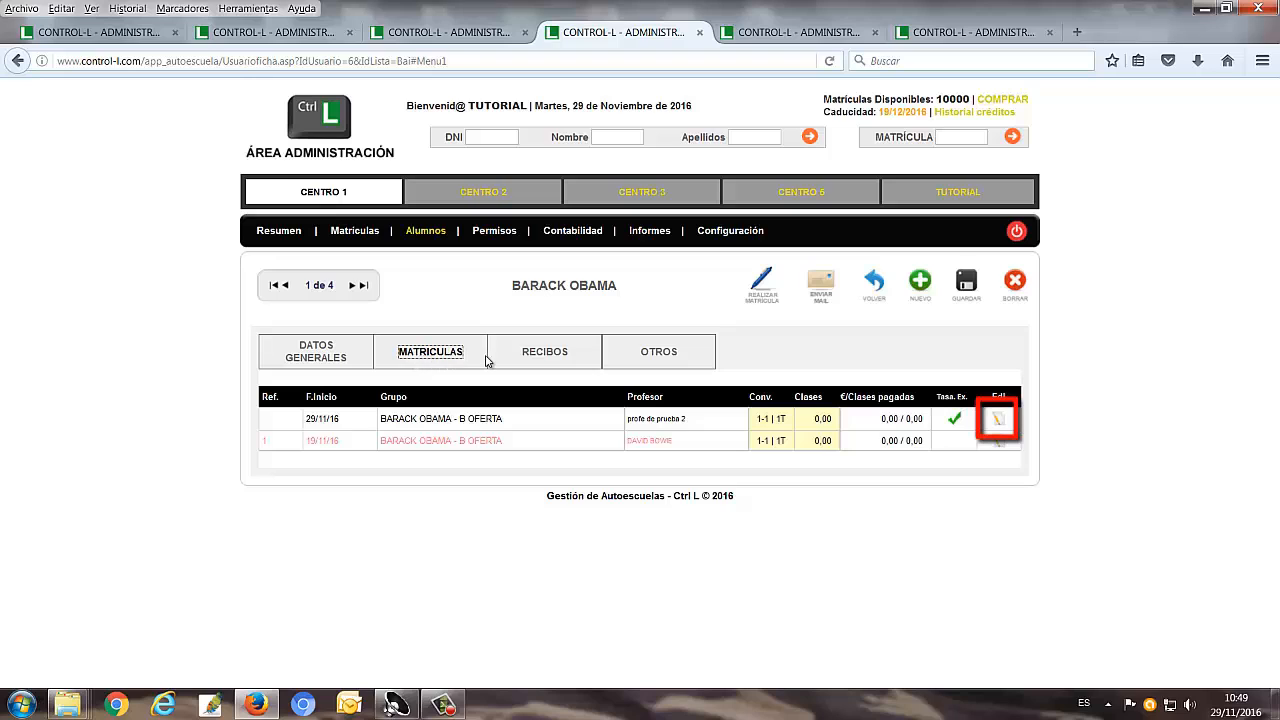
click(1000, 423)
right_click(999, 420)
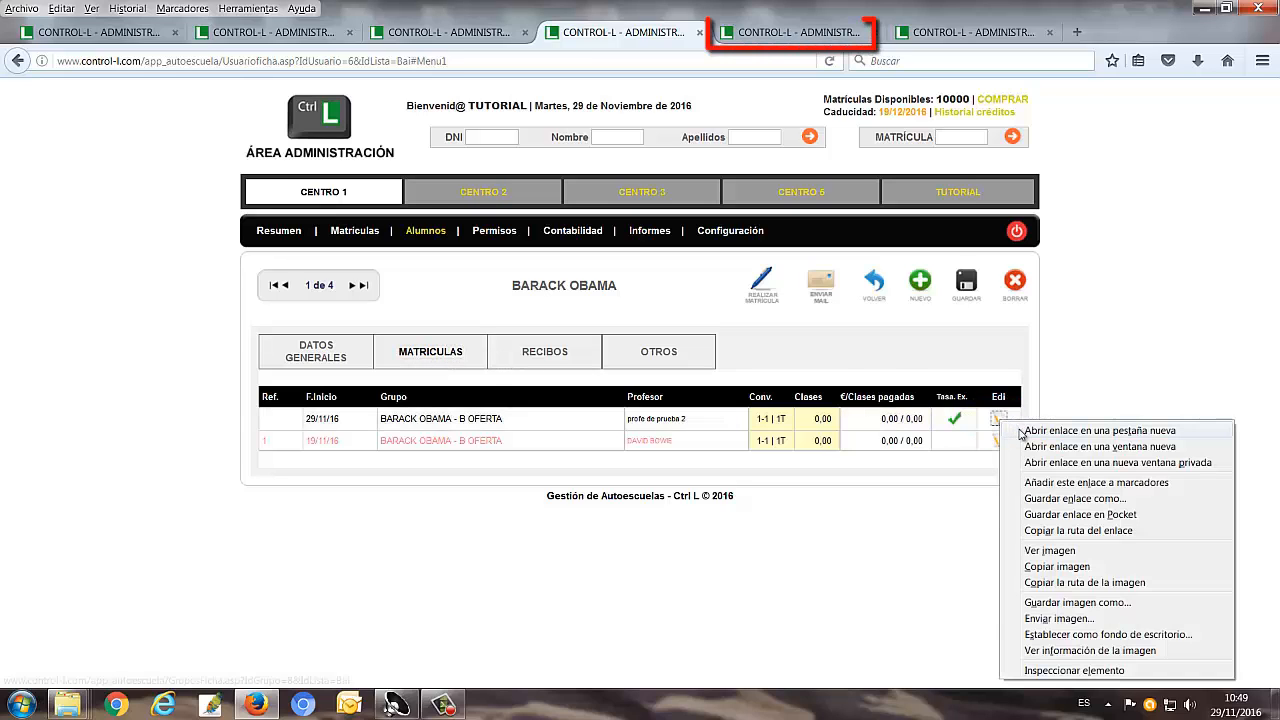
click(1041, 431)
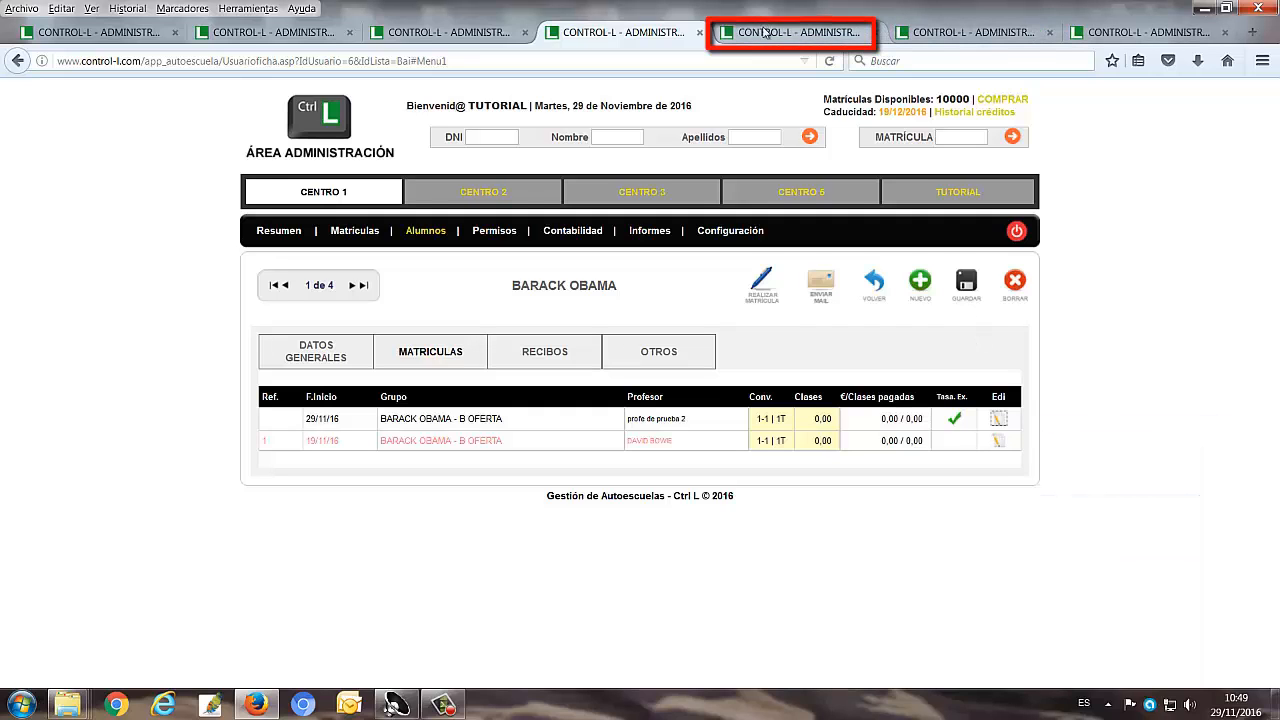
click(769, 35)
click(620, 32)
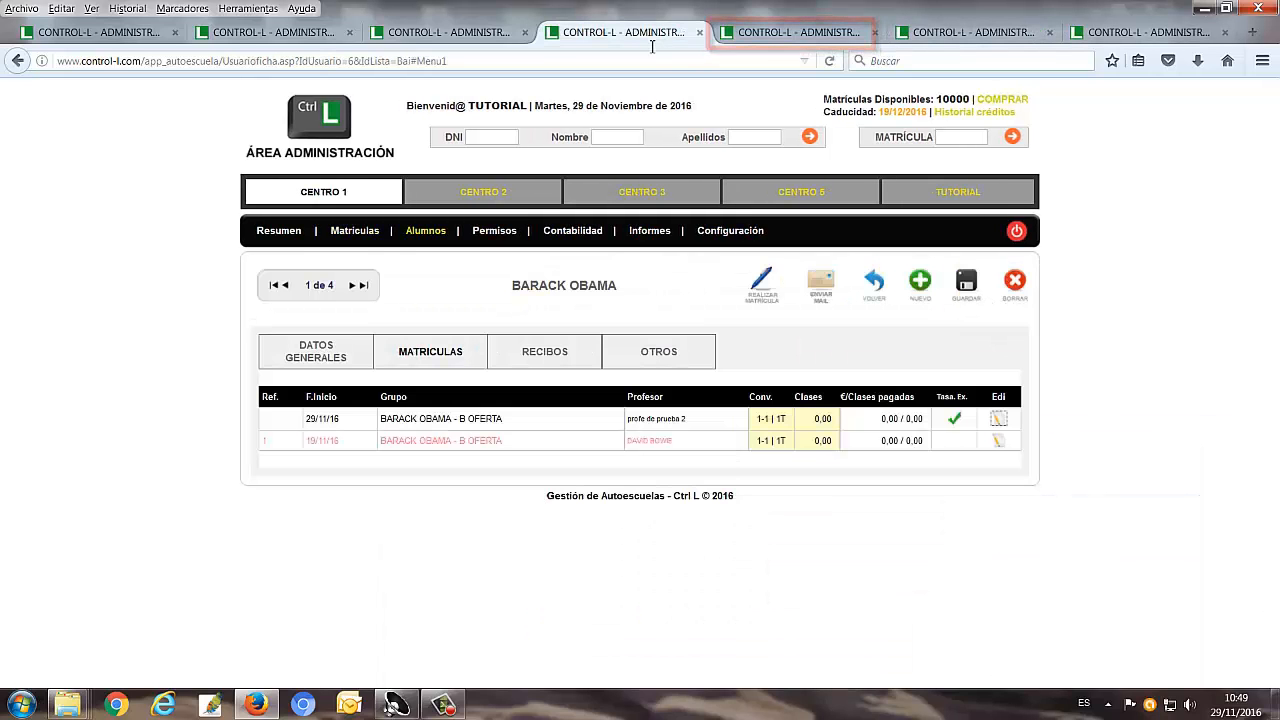
View the student's receipts and the Otros section
click(545, 358)
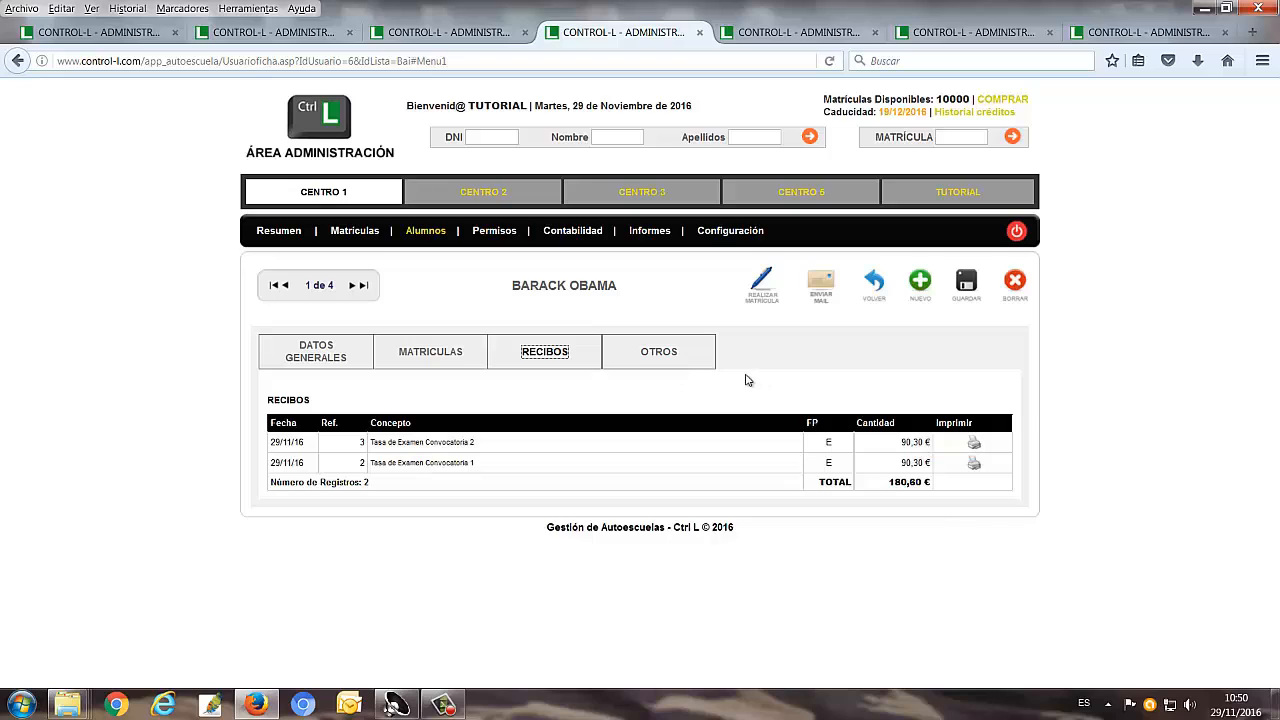
click(662, 360)
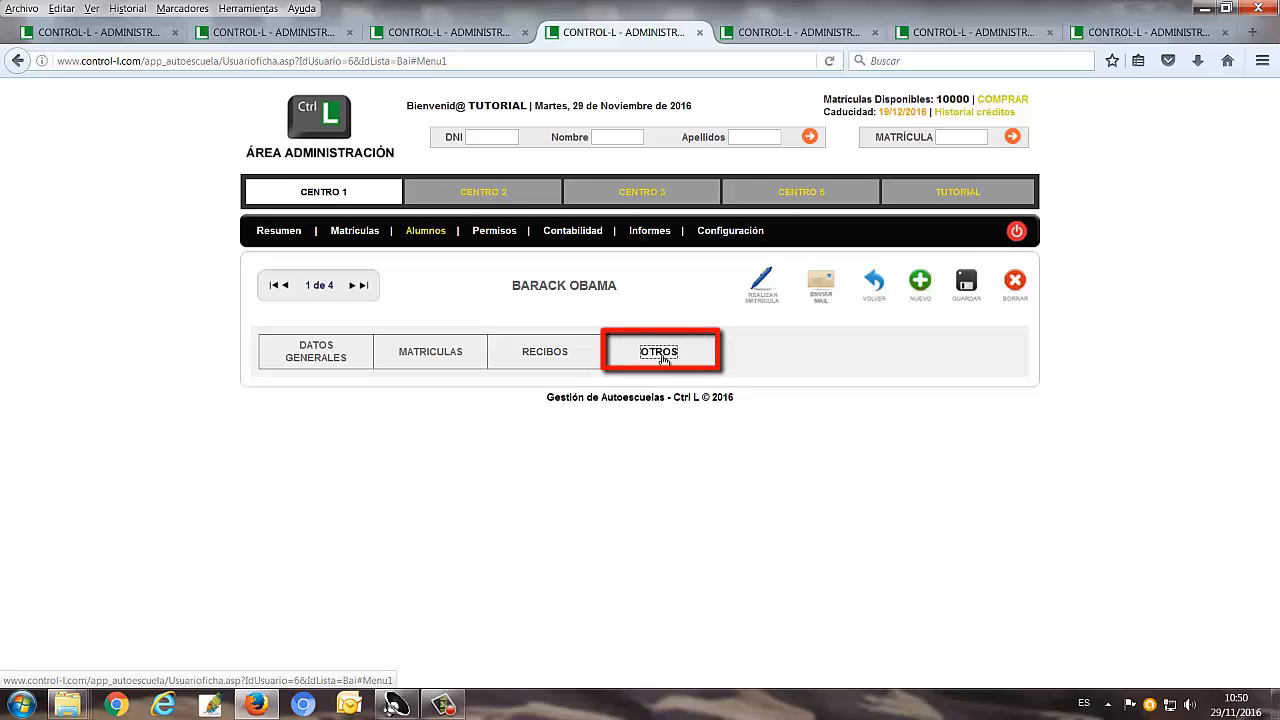